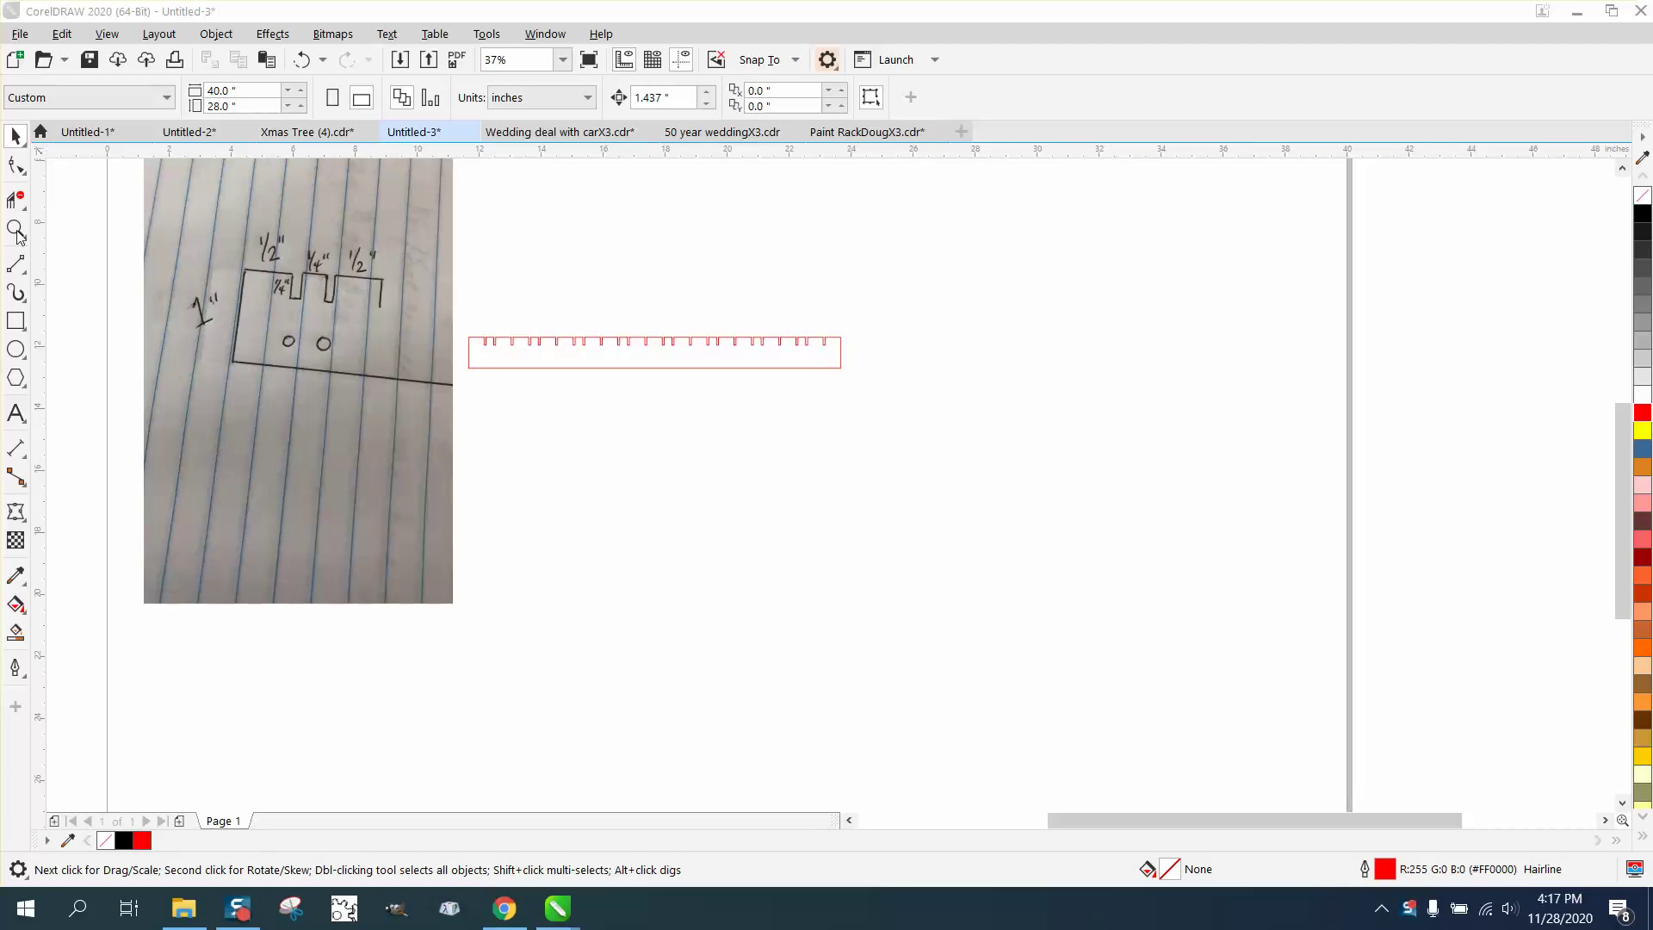
# Step: Zoom in on the red notched strip and drag it higher up the page
pyautogui.click(15, 228)
pyautogui.moveTo(462, 241); pyautogui.dragTo(762, 437)
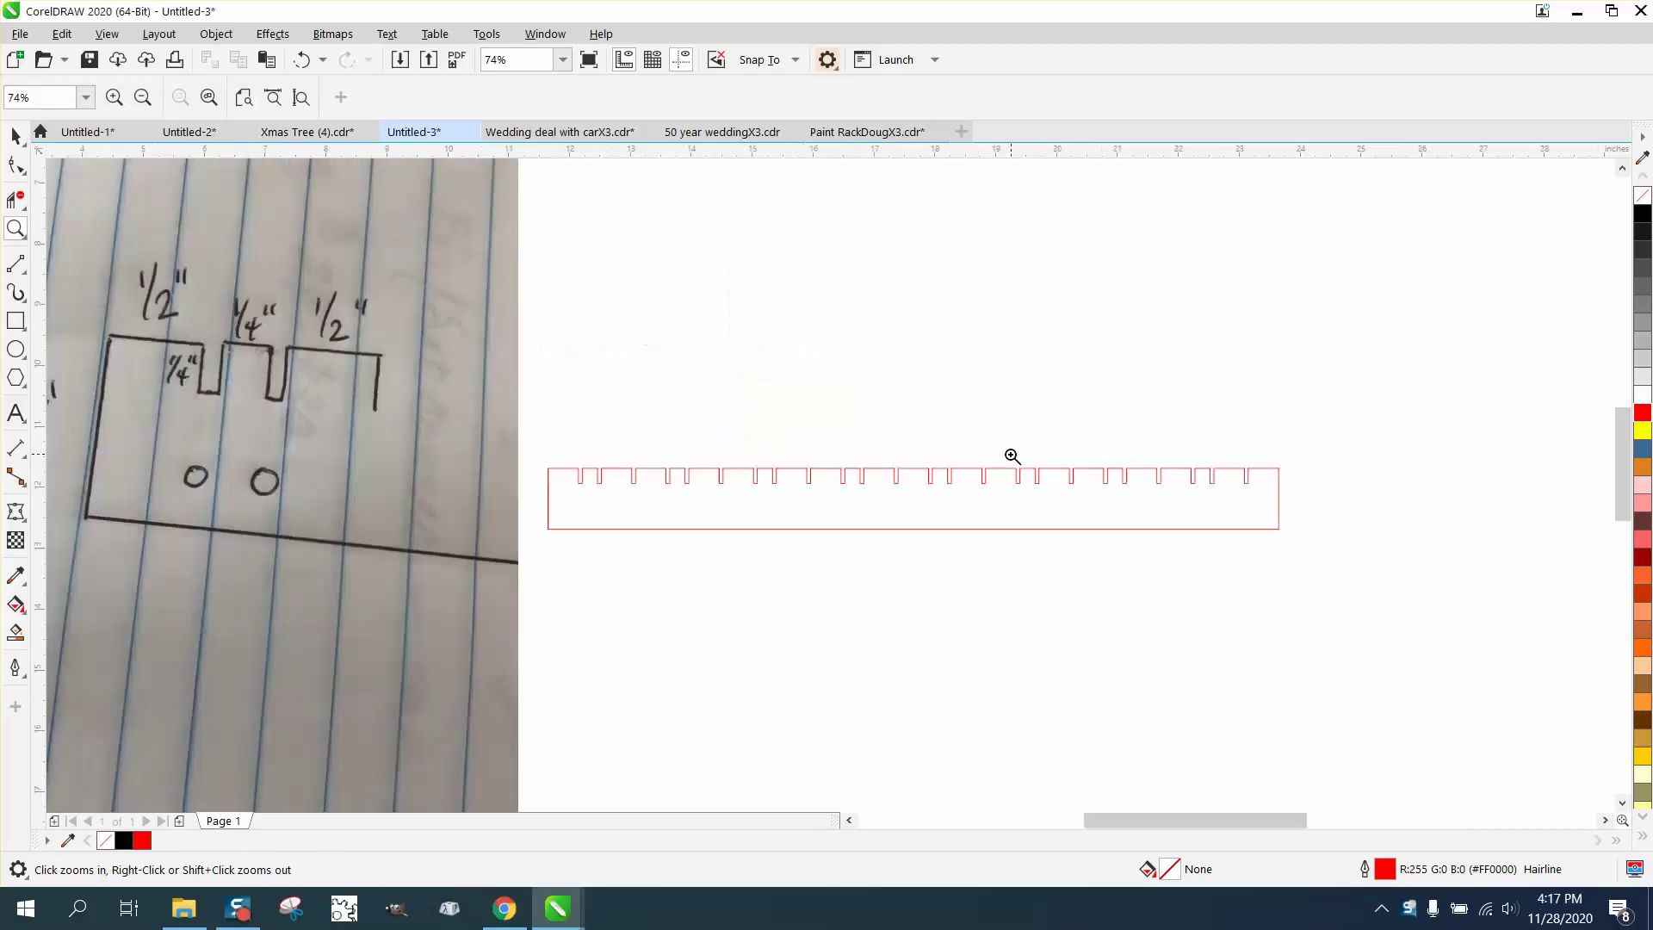
pyautogui.click(16, 136)
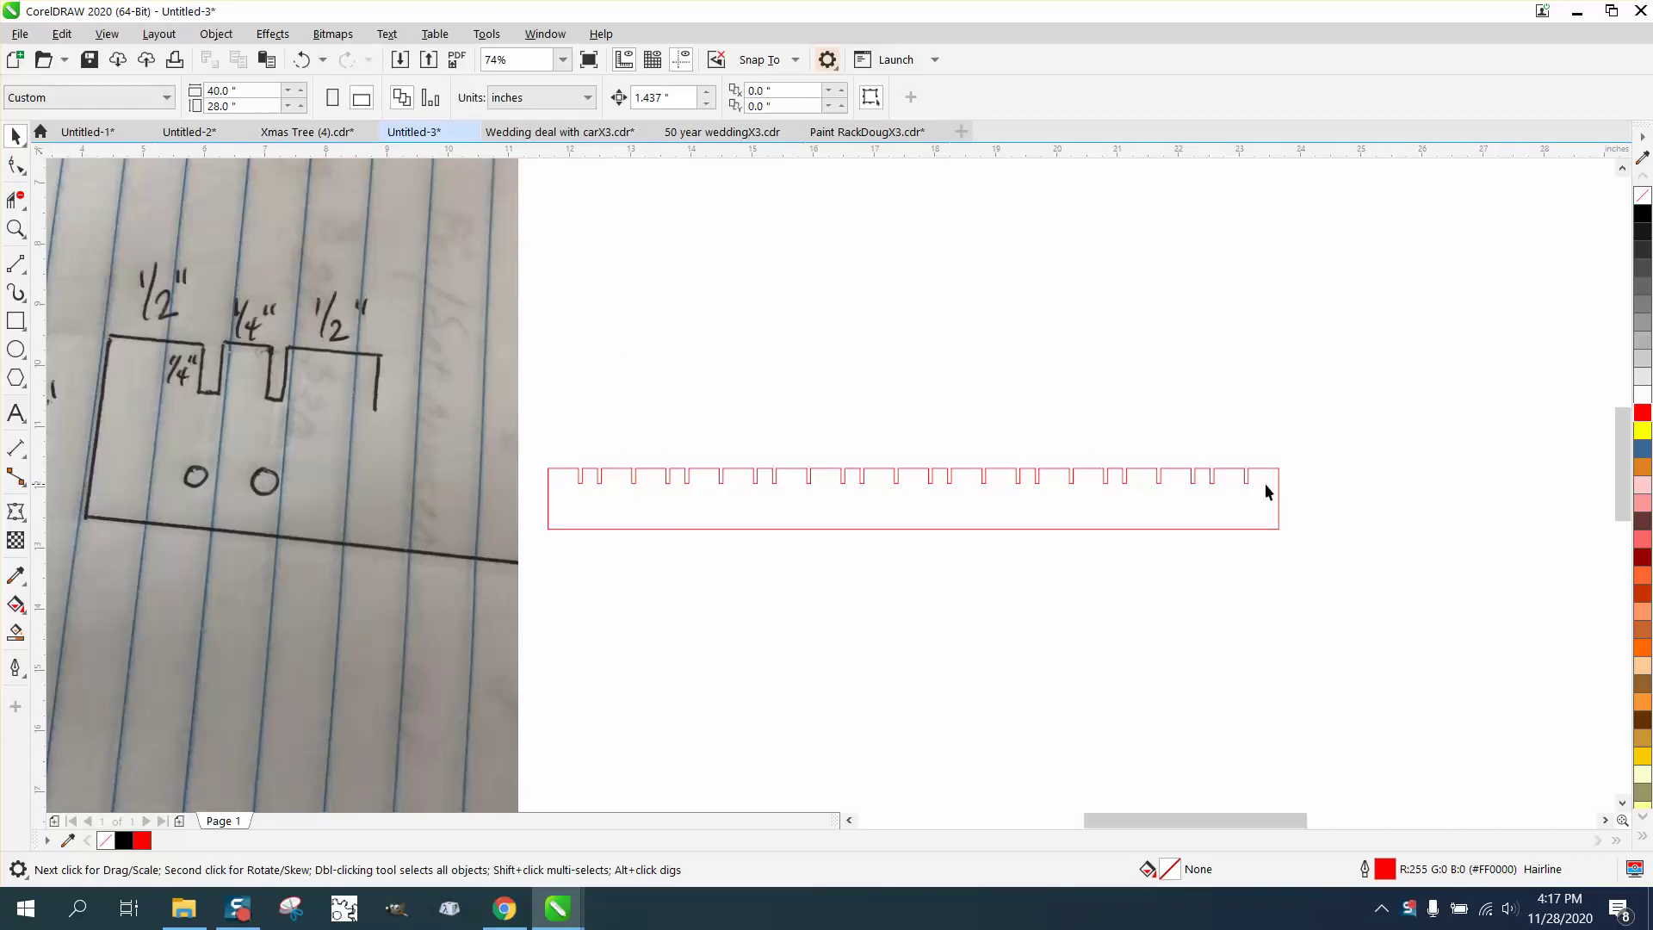
pyautogui.moveTo(1203, 544); pyautogui.dragTo(1281, 552)
pyautogui.moveTo(909, 500); pyautogui.dragTo(928, 303)
pyautogui.click(962, 383)
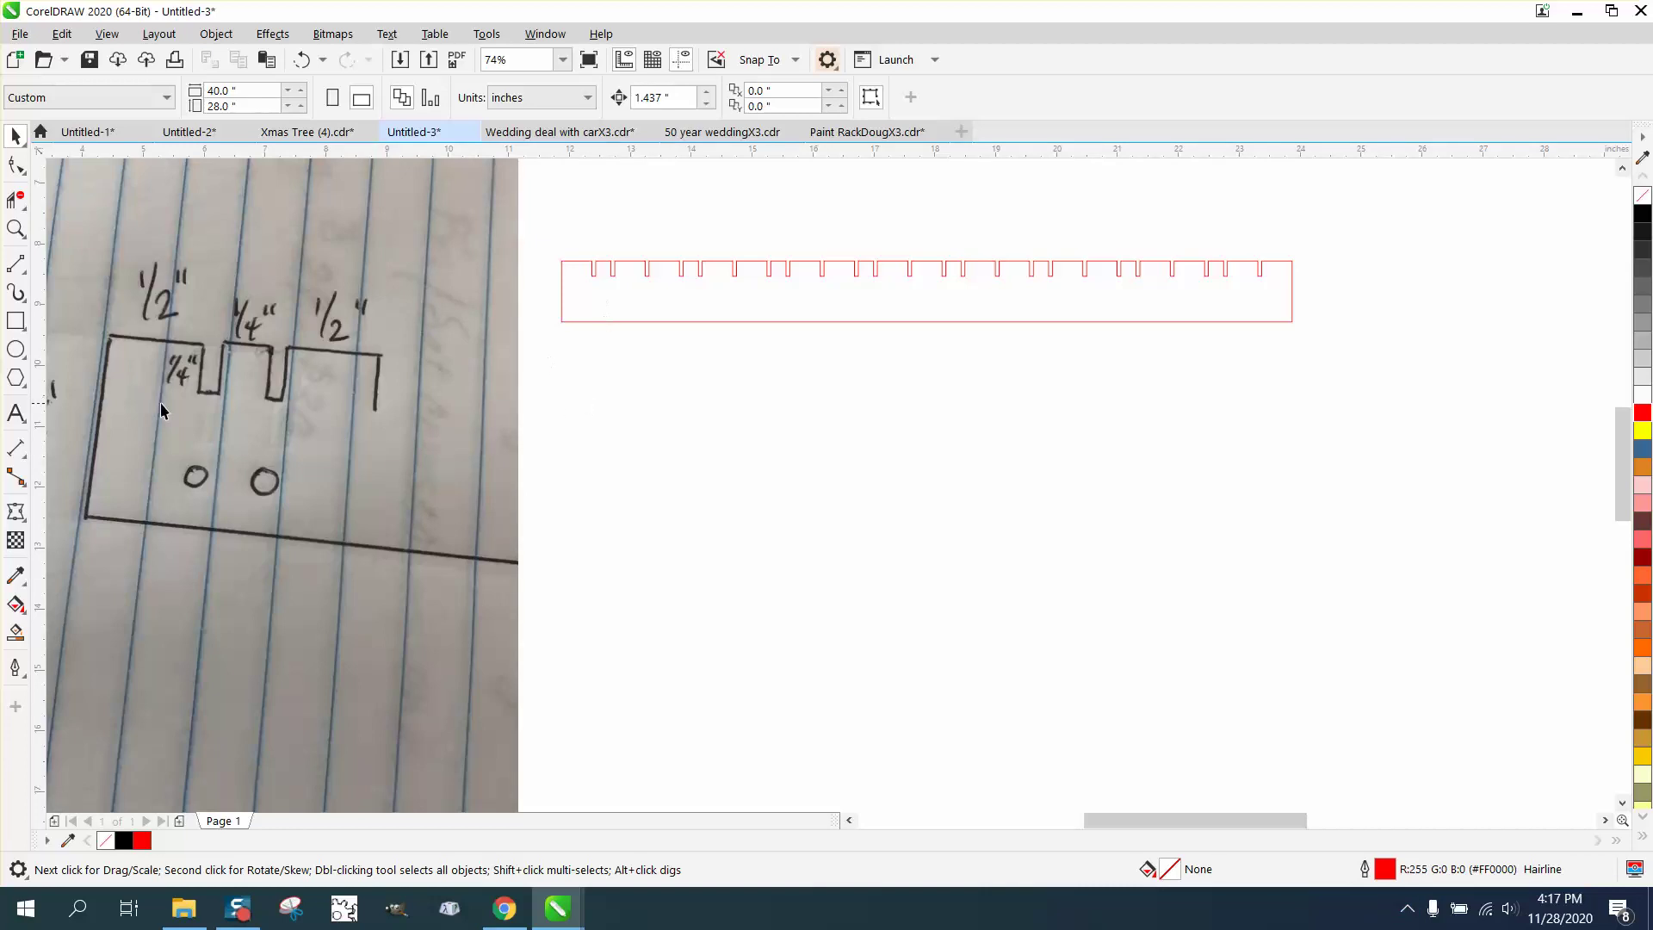
# Step: Draw a 12 × 1 inch rectangle below the notched strip
pyautogui.click(15, 320)
pyautogui.moveTo(568, 365)
pyautogui.mouseDown()
pyautogui.moveTo(797, 440)
pyautogui.moveTo(1302, 442)
pyautogui.mouseUp()
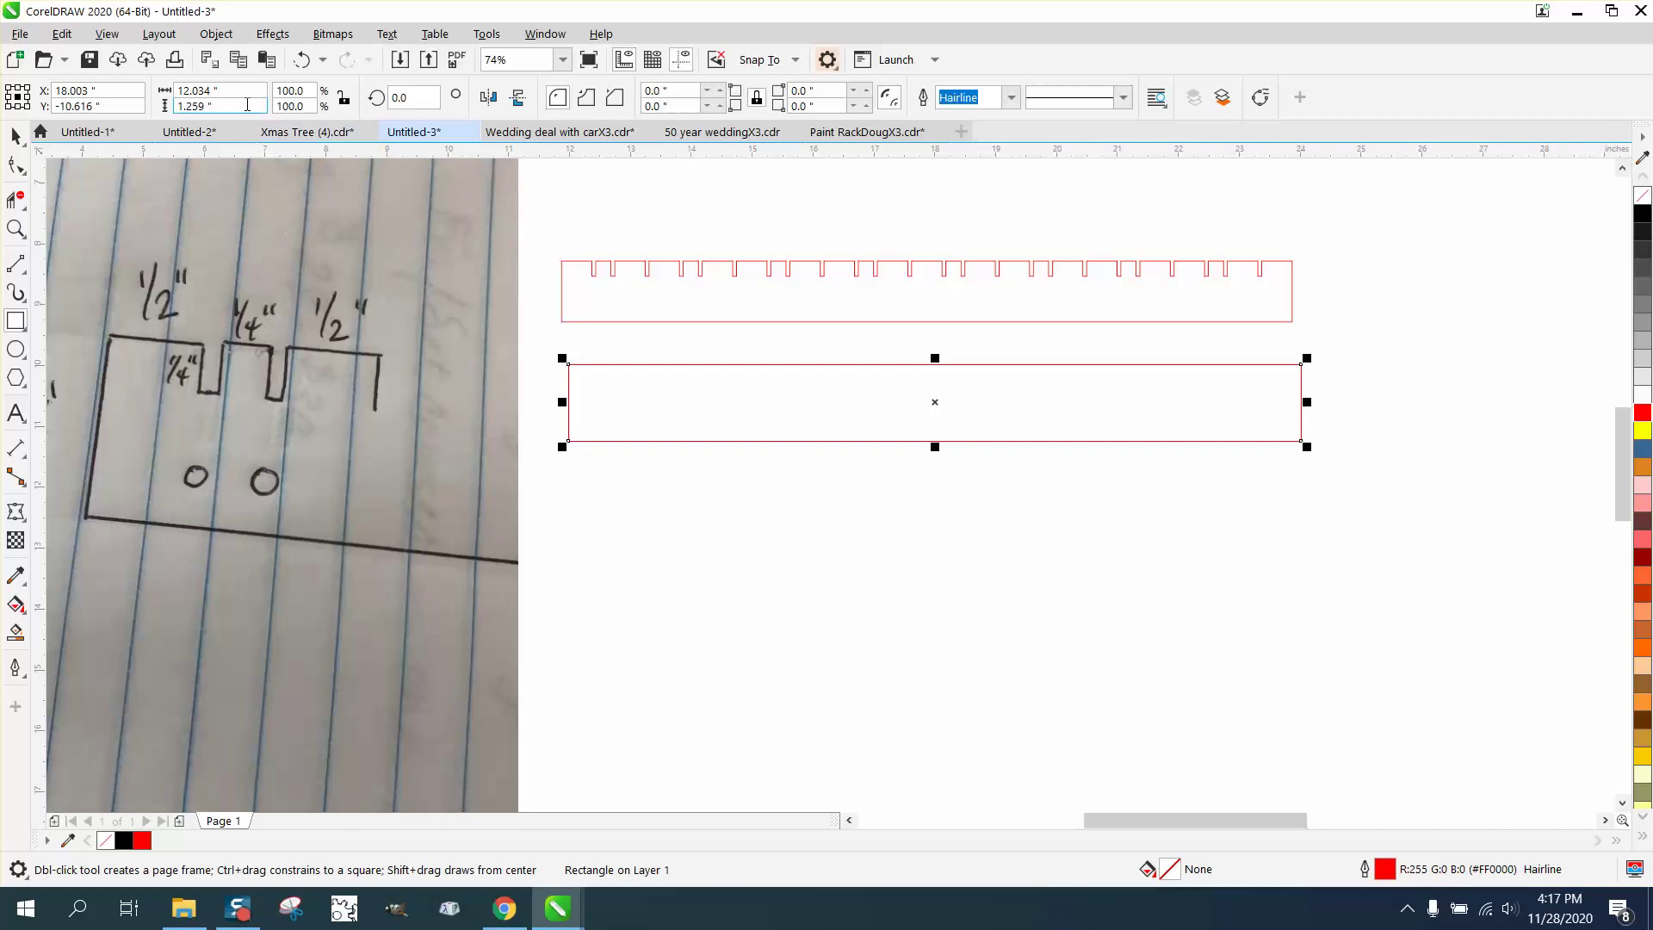
pyautogui.moveTo(207, 90); pyautogui.dragTo(175, 90)
pyautogui.write('12')
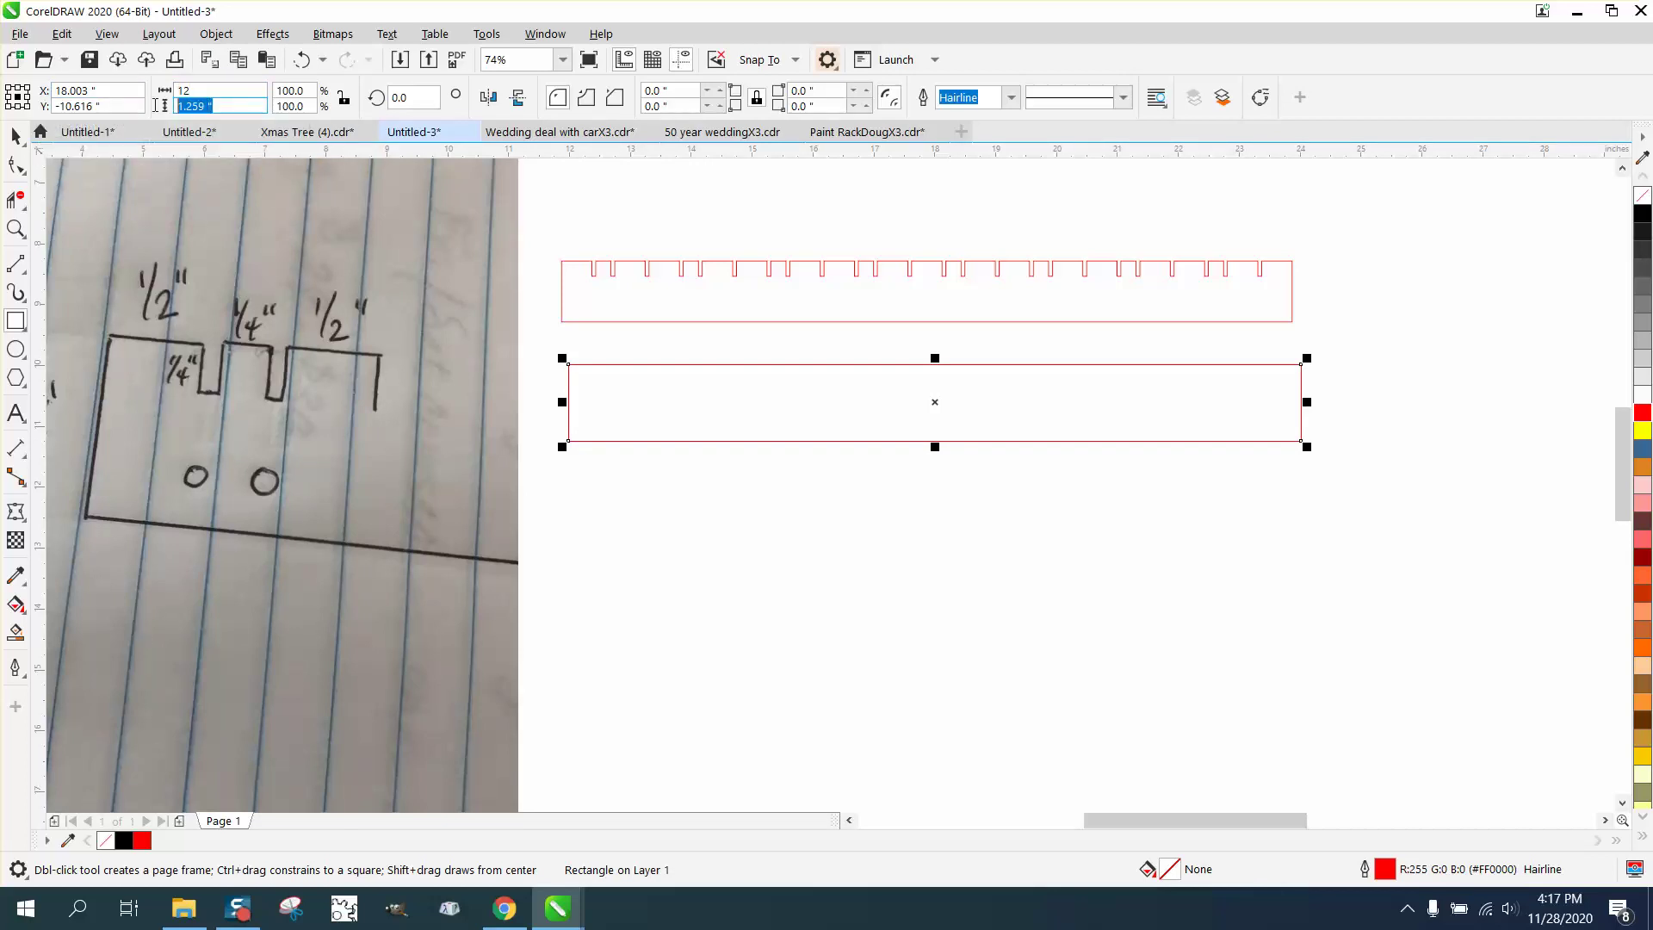
pyautogui.press('Tab')
pyautogui.write('1')
pyautogui.press('Return')
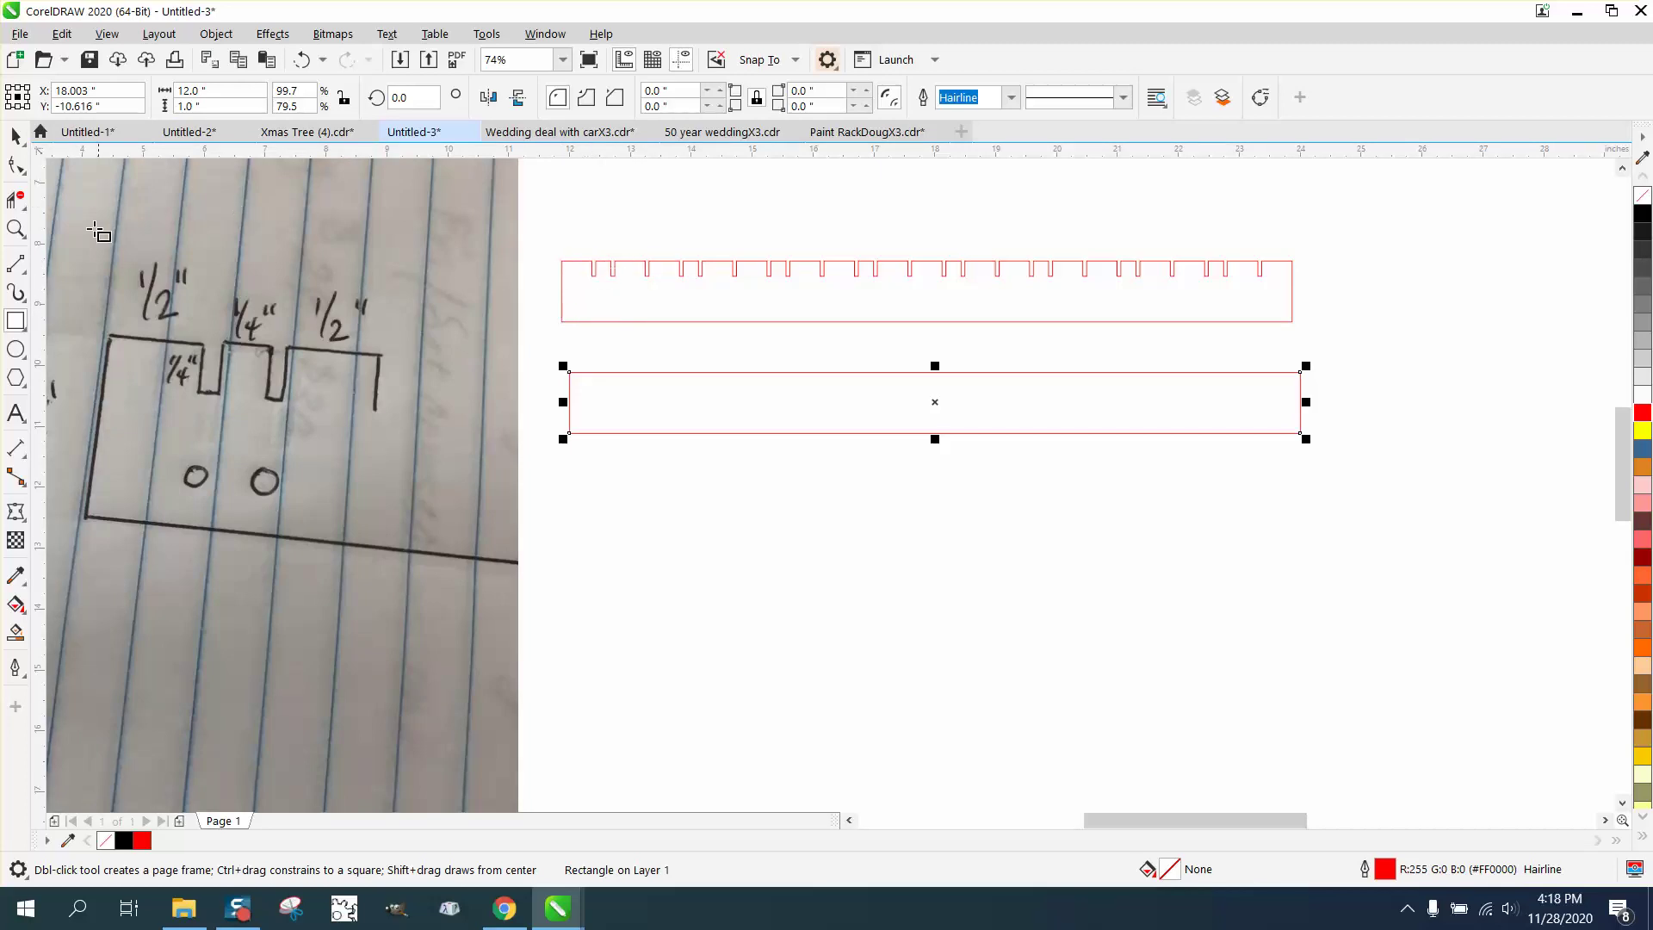
pyautogui.click(16, 228)
pyautogui.moveTo(561, 236); pyautogui.dragTo(767, 333)
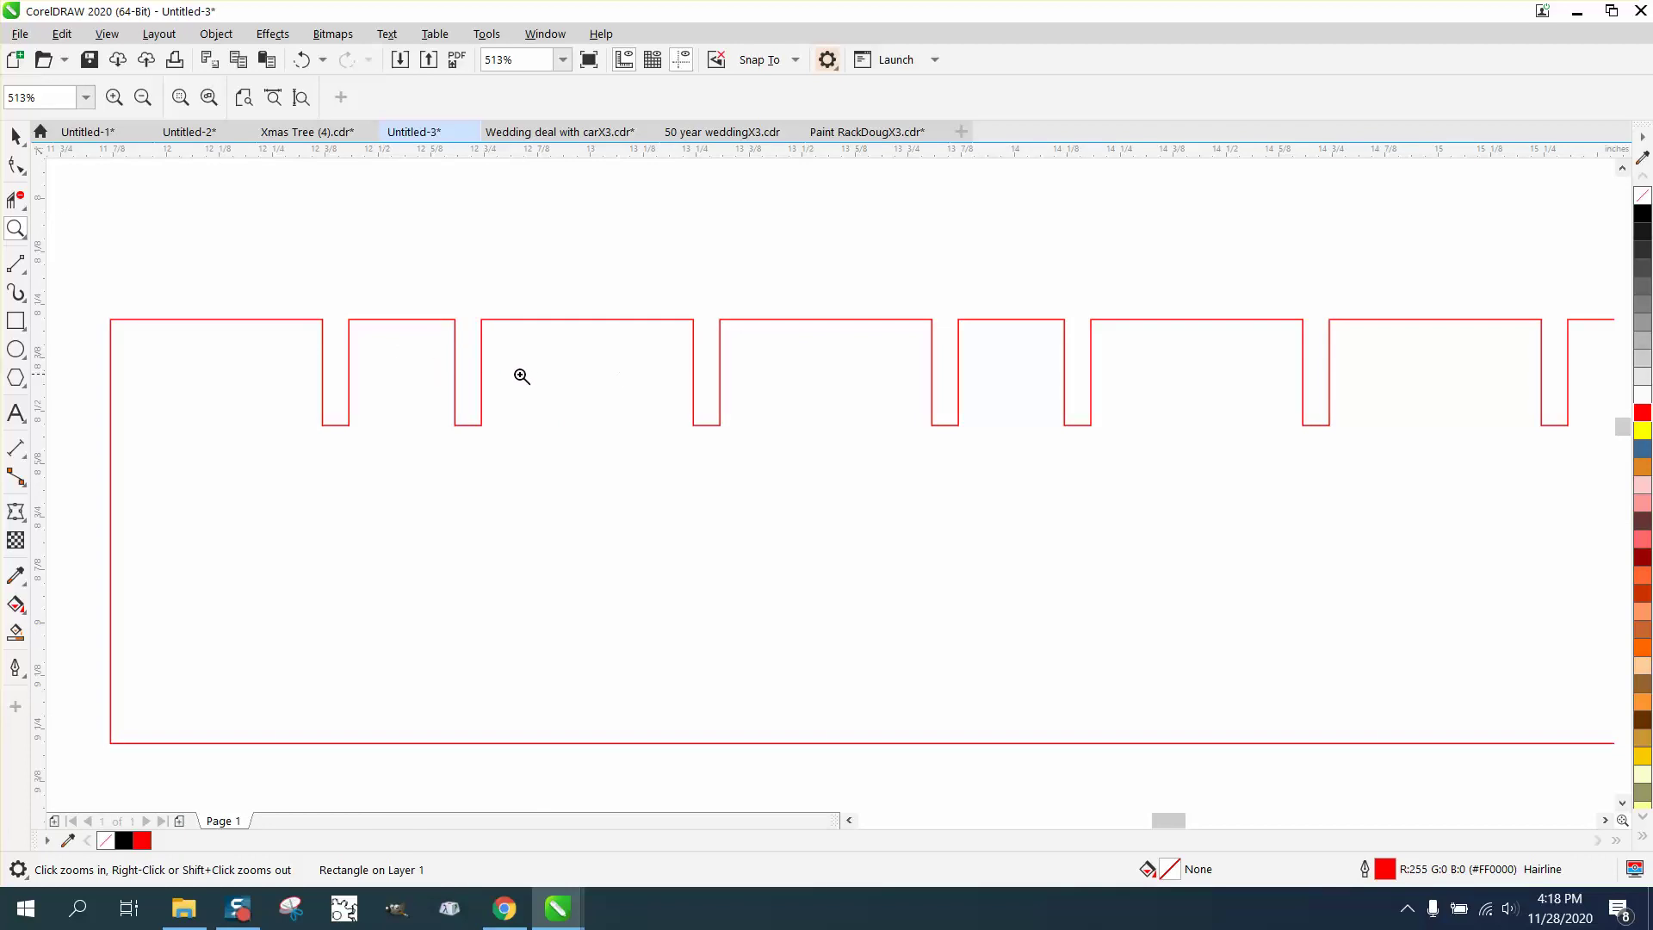
pyautogui.rightClick(468, 317)
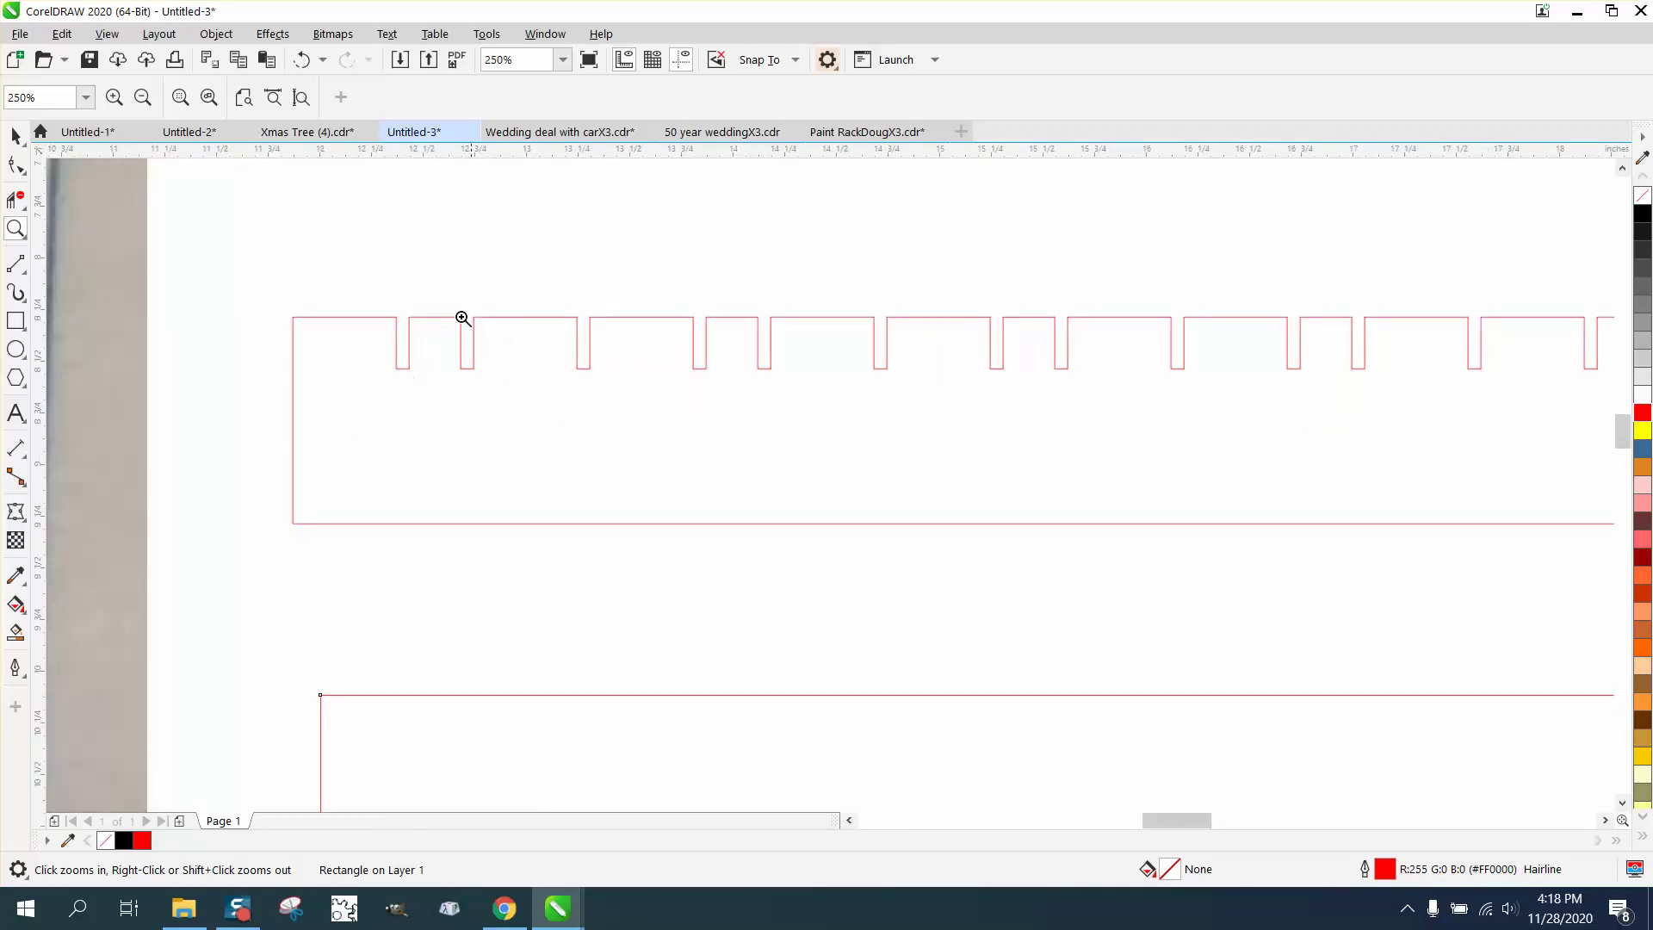
pyautogui.rightClick(463, 318)
# Step: Add a 0.5 × 0.25 inch rectangle snapped to the long strip's top-left corner
pyautogui.click(16, 320)
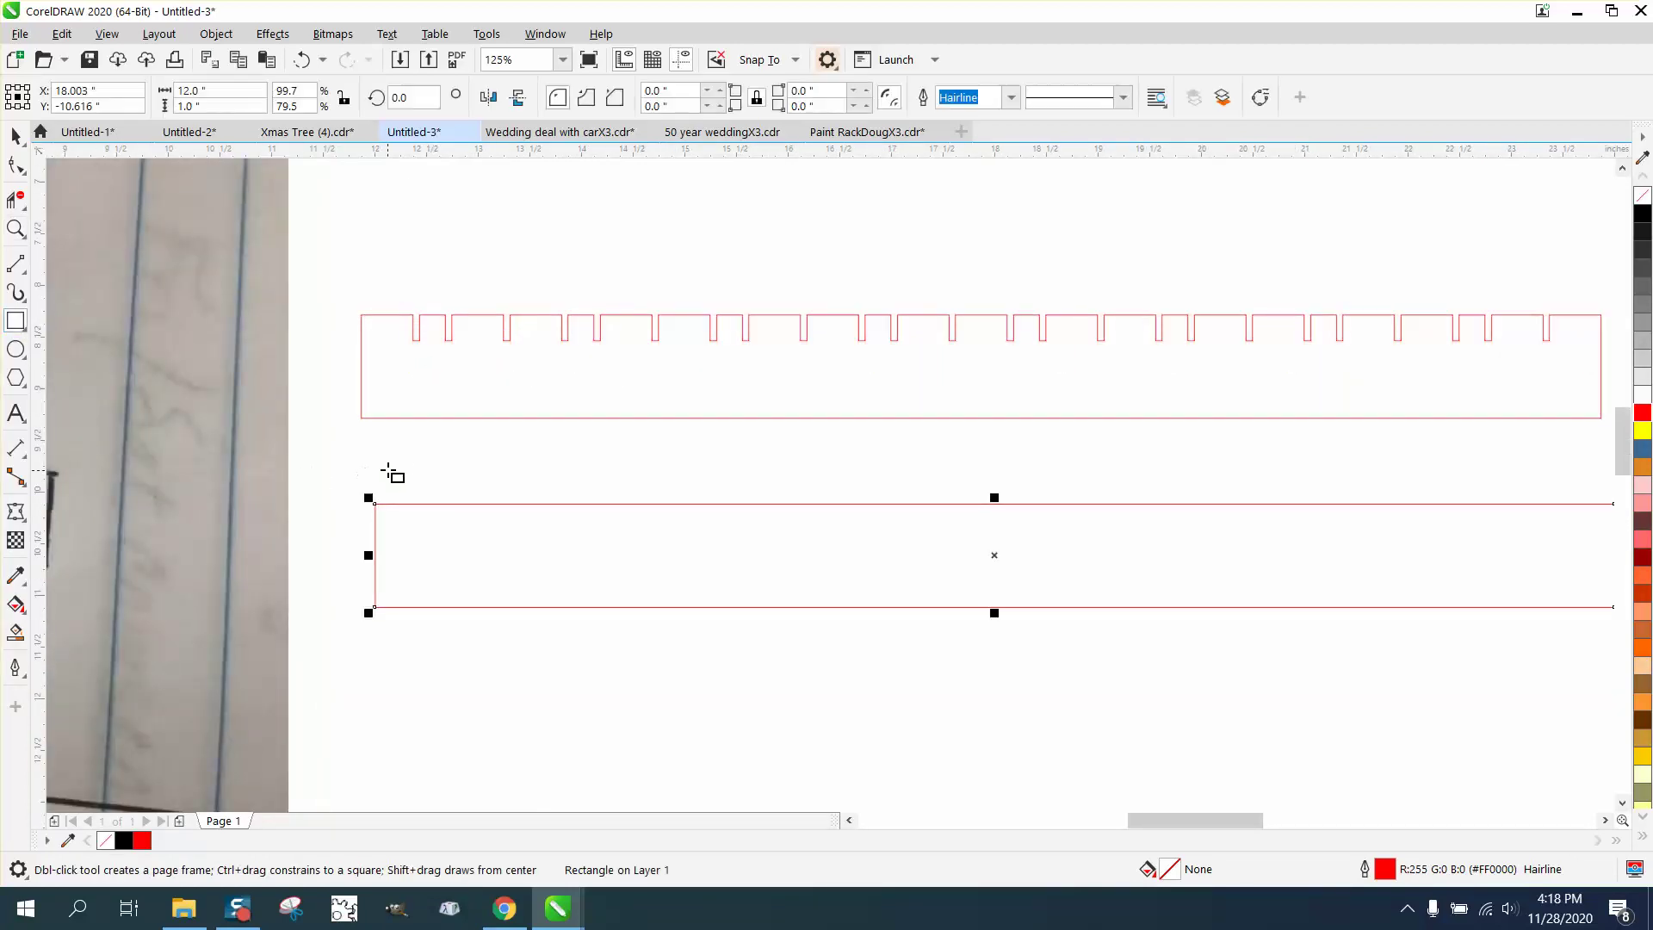
pyautogui.moveTo(394, 451); pyautogui.dragTo(454, 480)
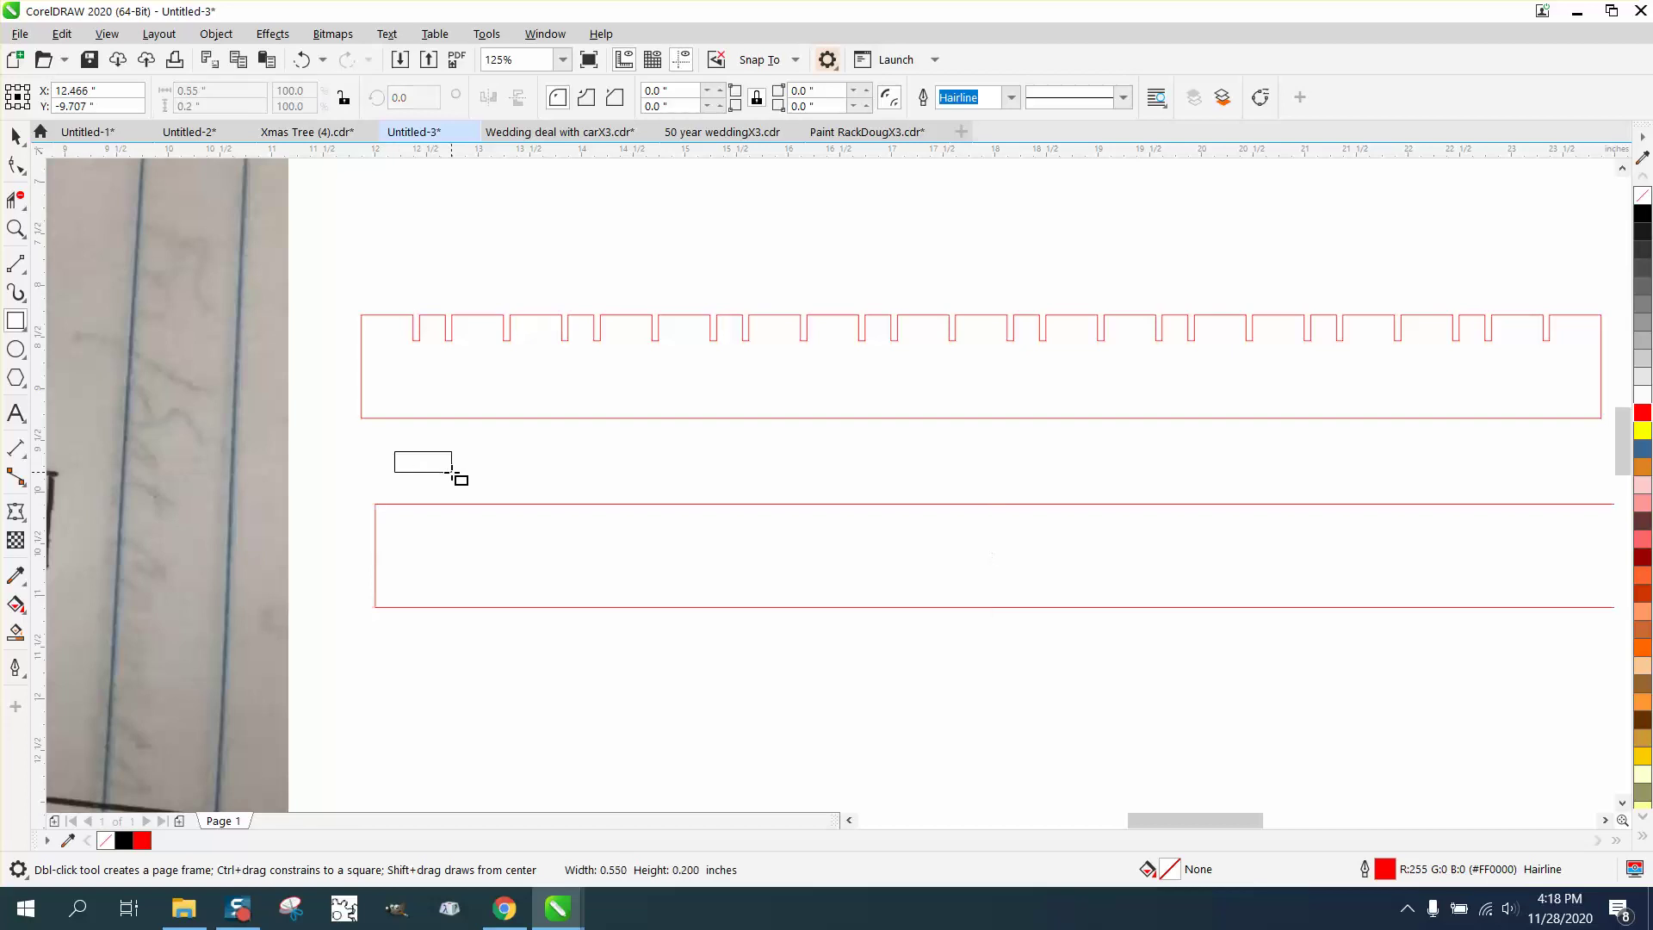
pyautogui.click(216, 91)
pyautogui.write('.5')
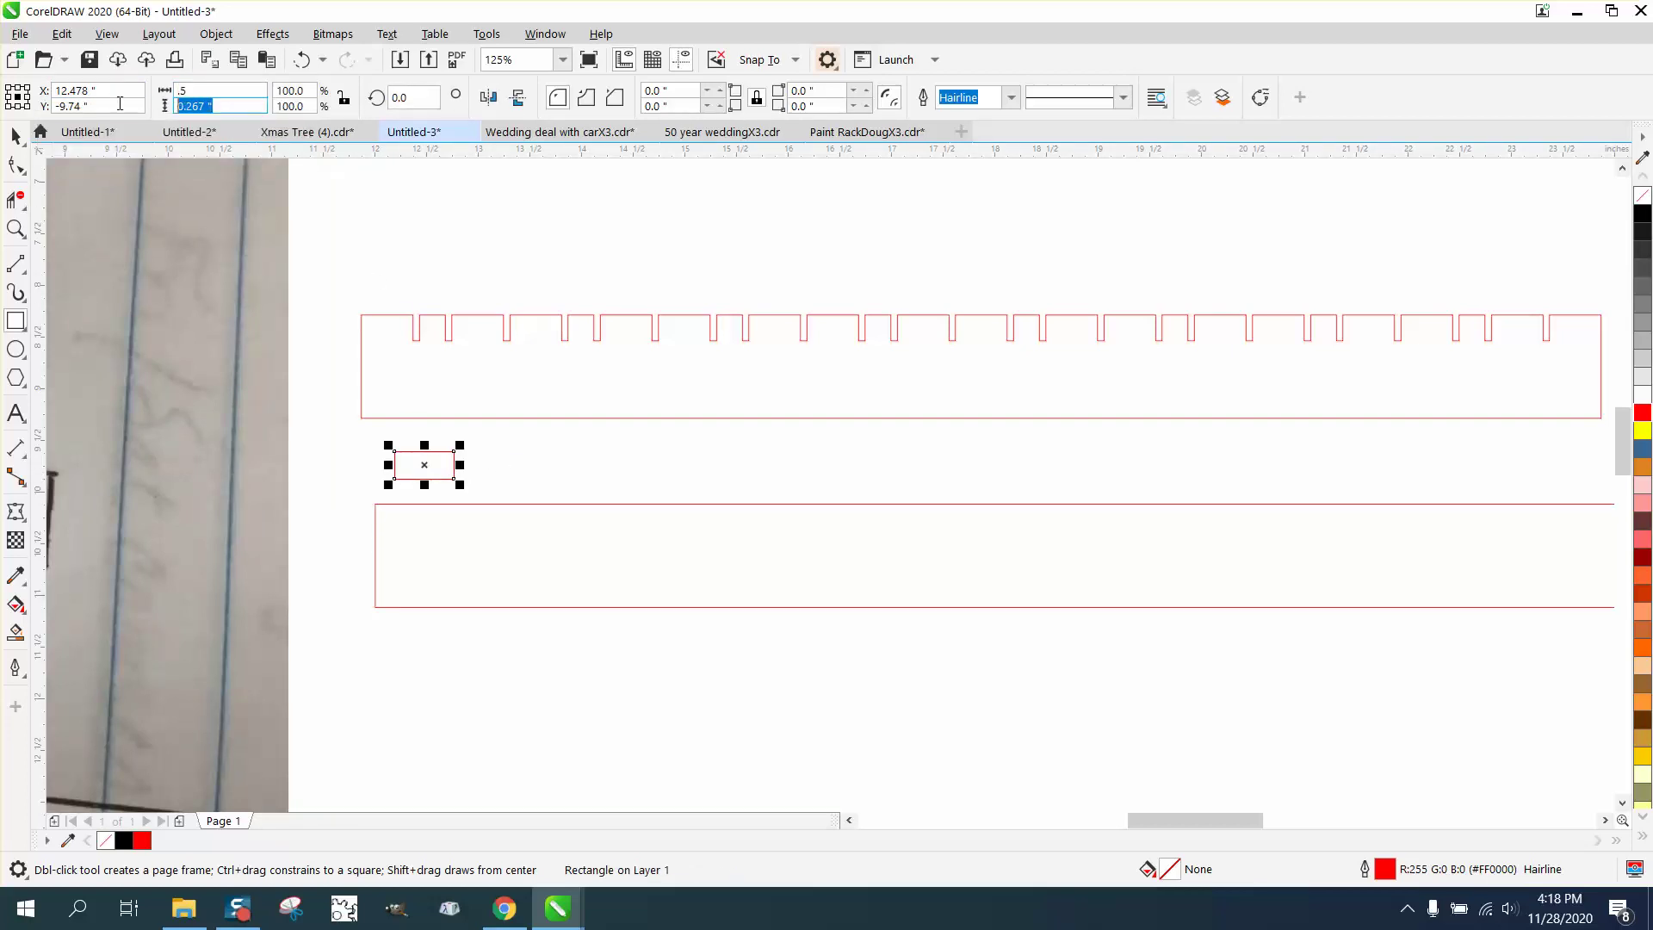
pyautogui.press('Tab')
pyautogui.write('.25')
pyautogui.press('Return')
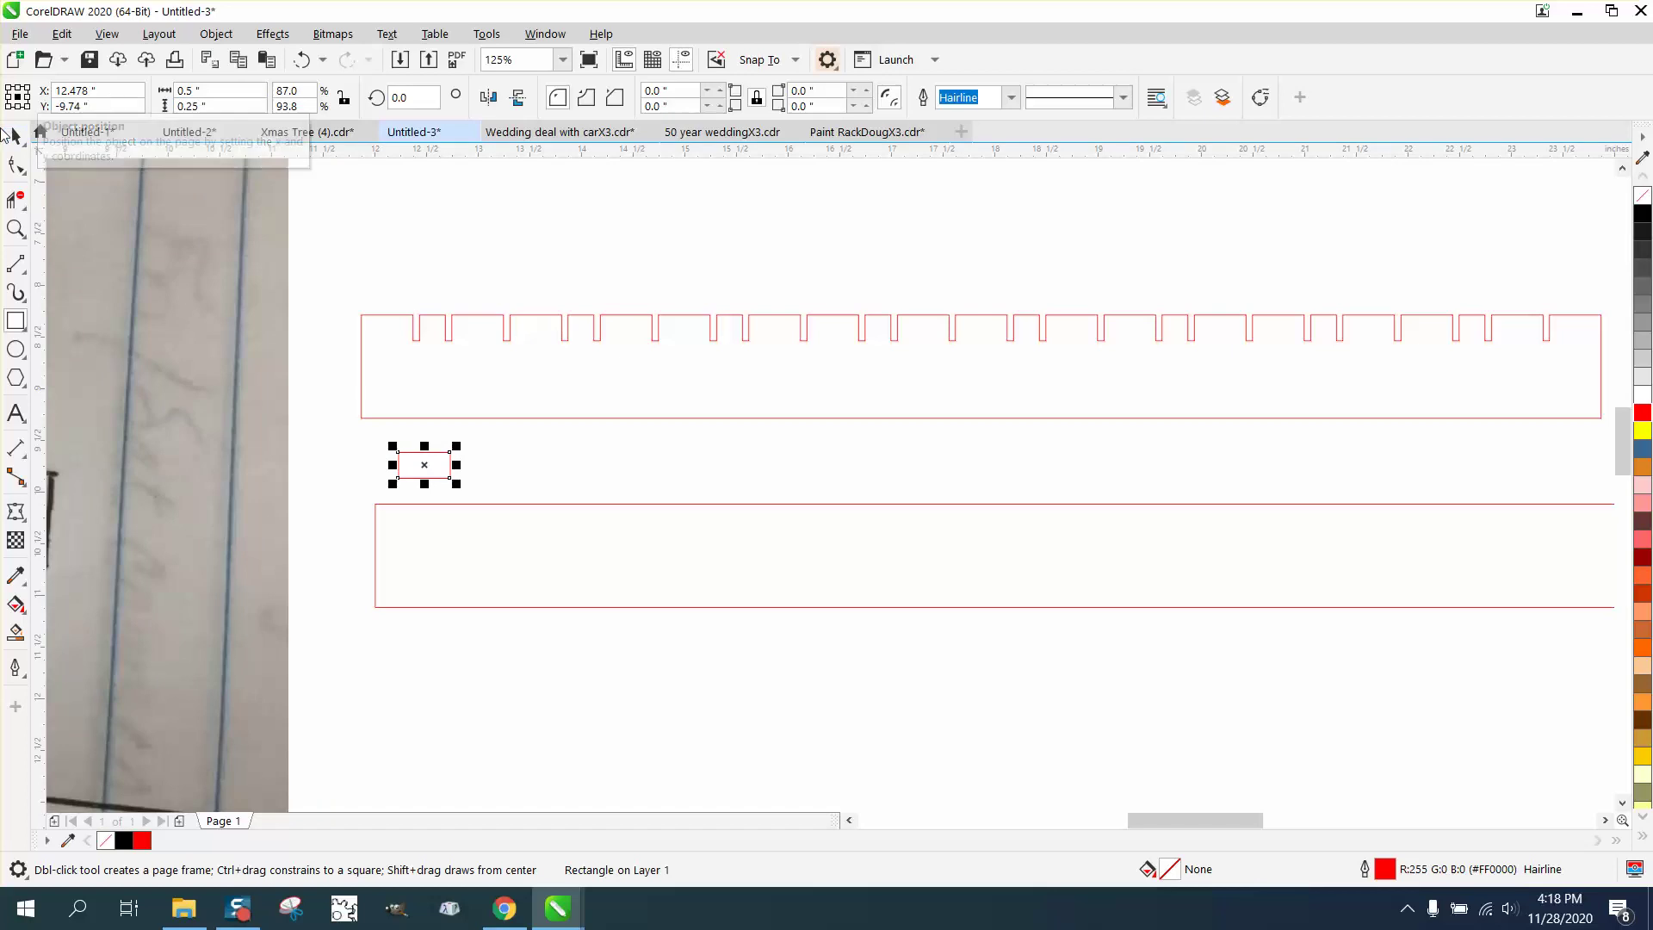
pyautogui.click(16, 136)
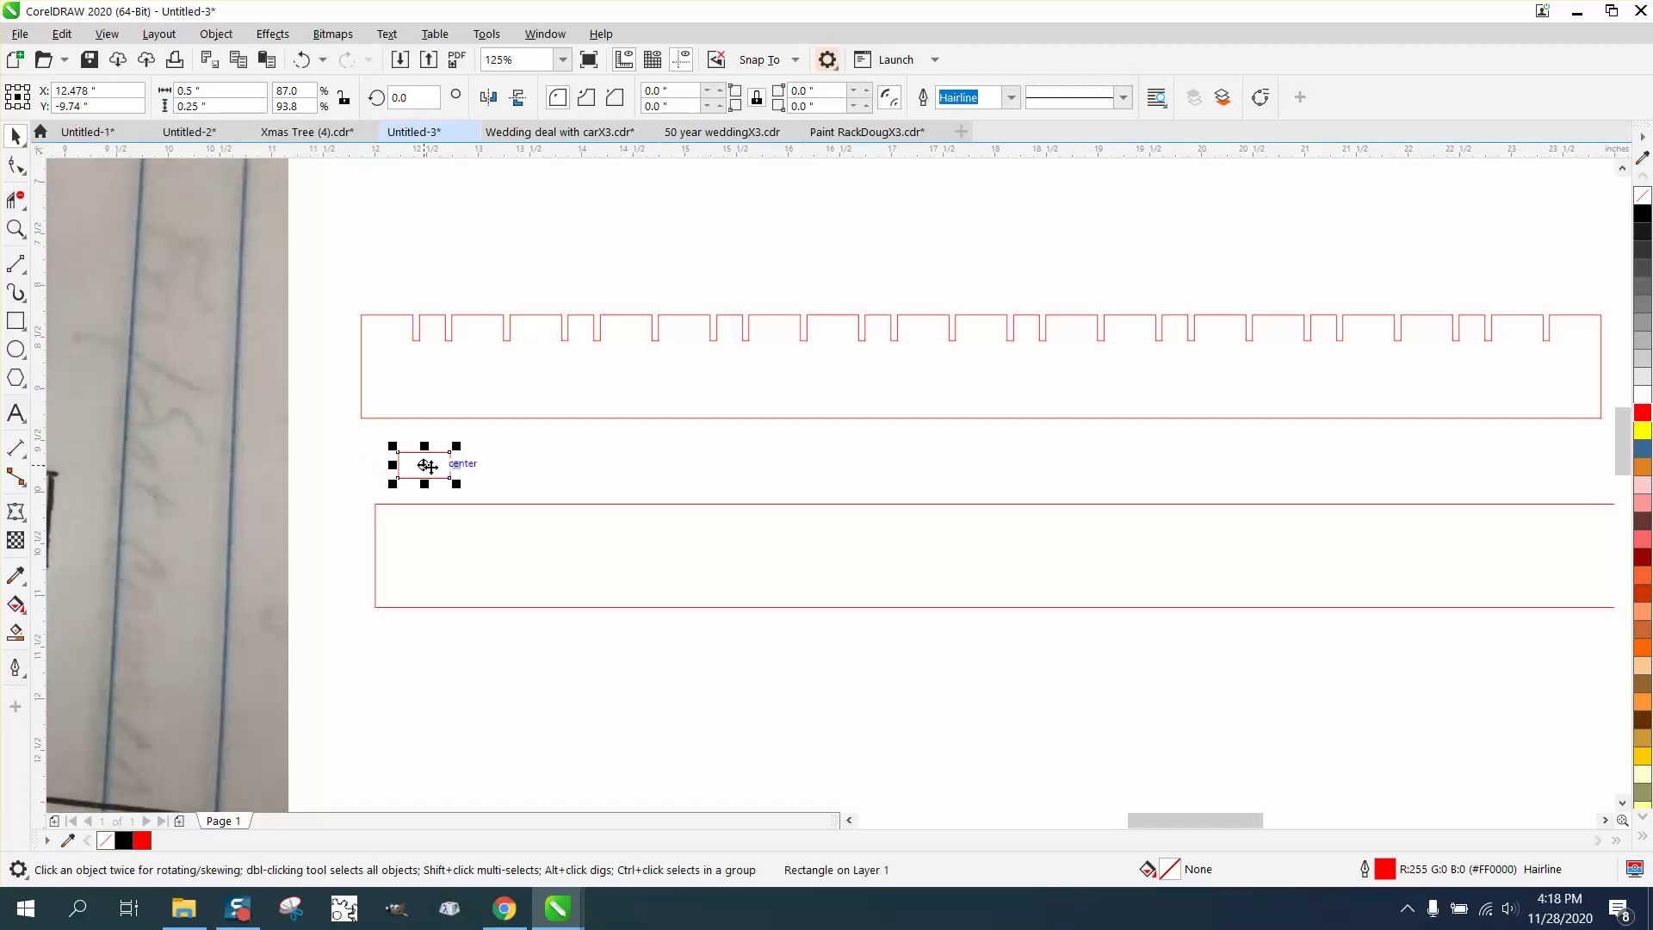
pyautogui.moveTo(399, 451); pyautogui.dragTo(375, 505)
pyautogui.click(379, 462)
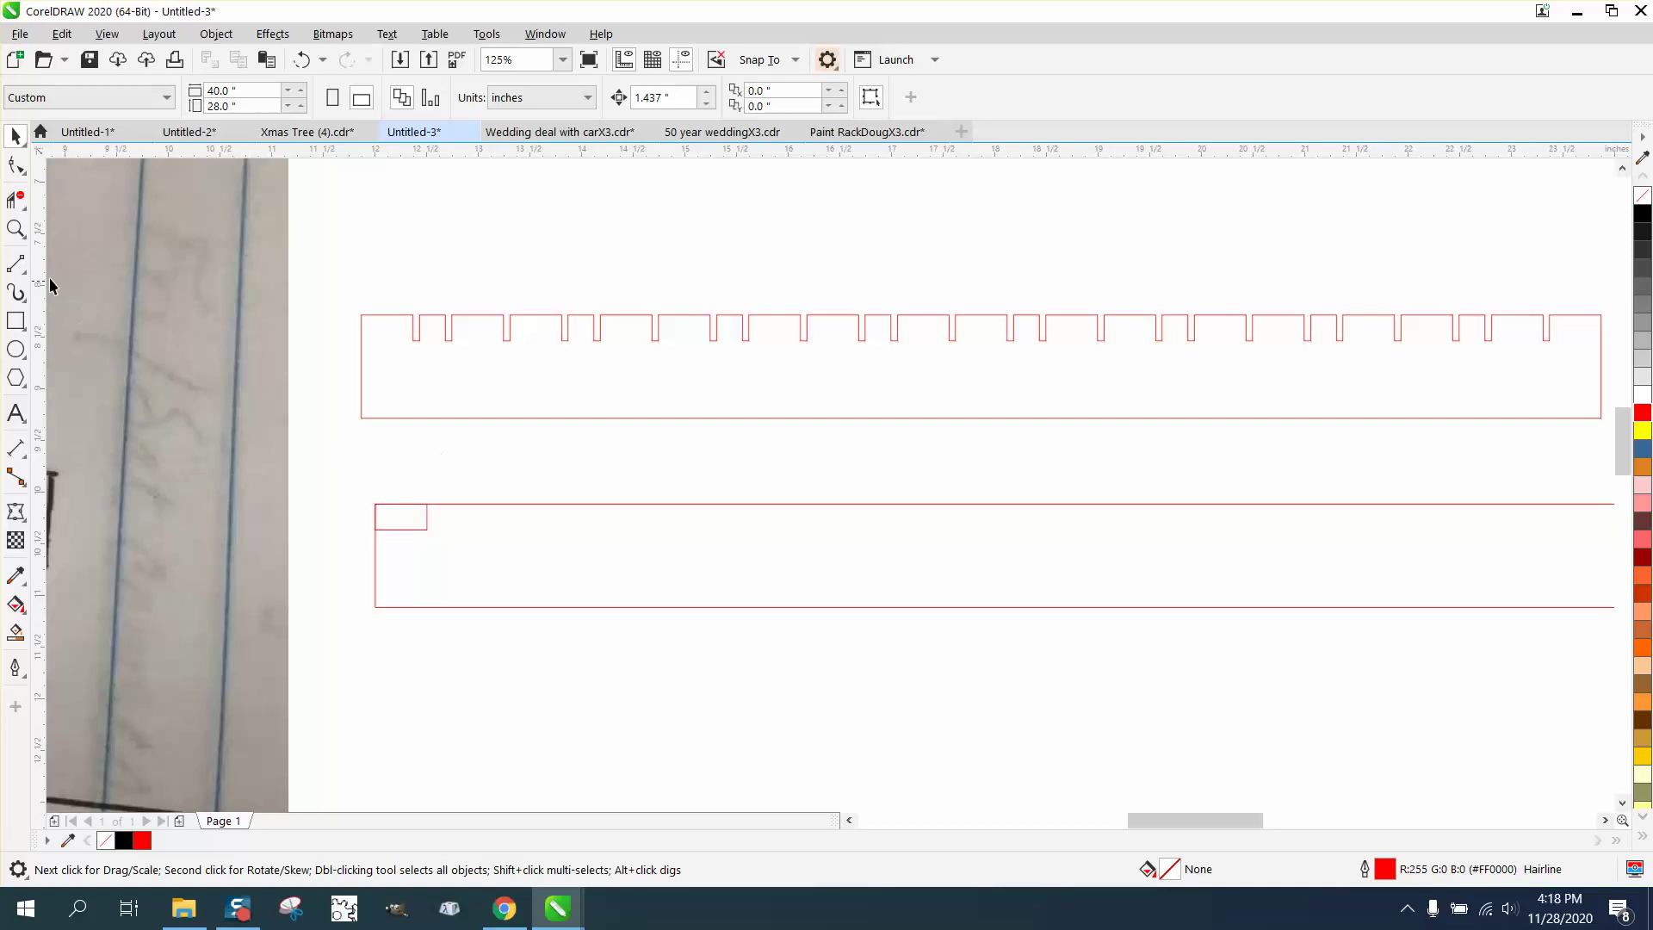
# Step: Draw a vertical line across the strip's top edge, snapped to the small rectangle's right edge
pyautogui.click(17, 265)
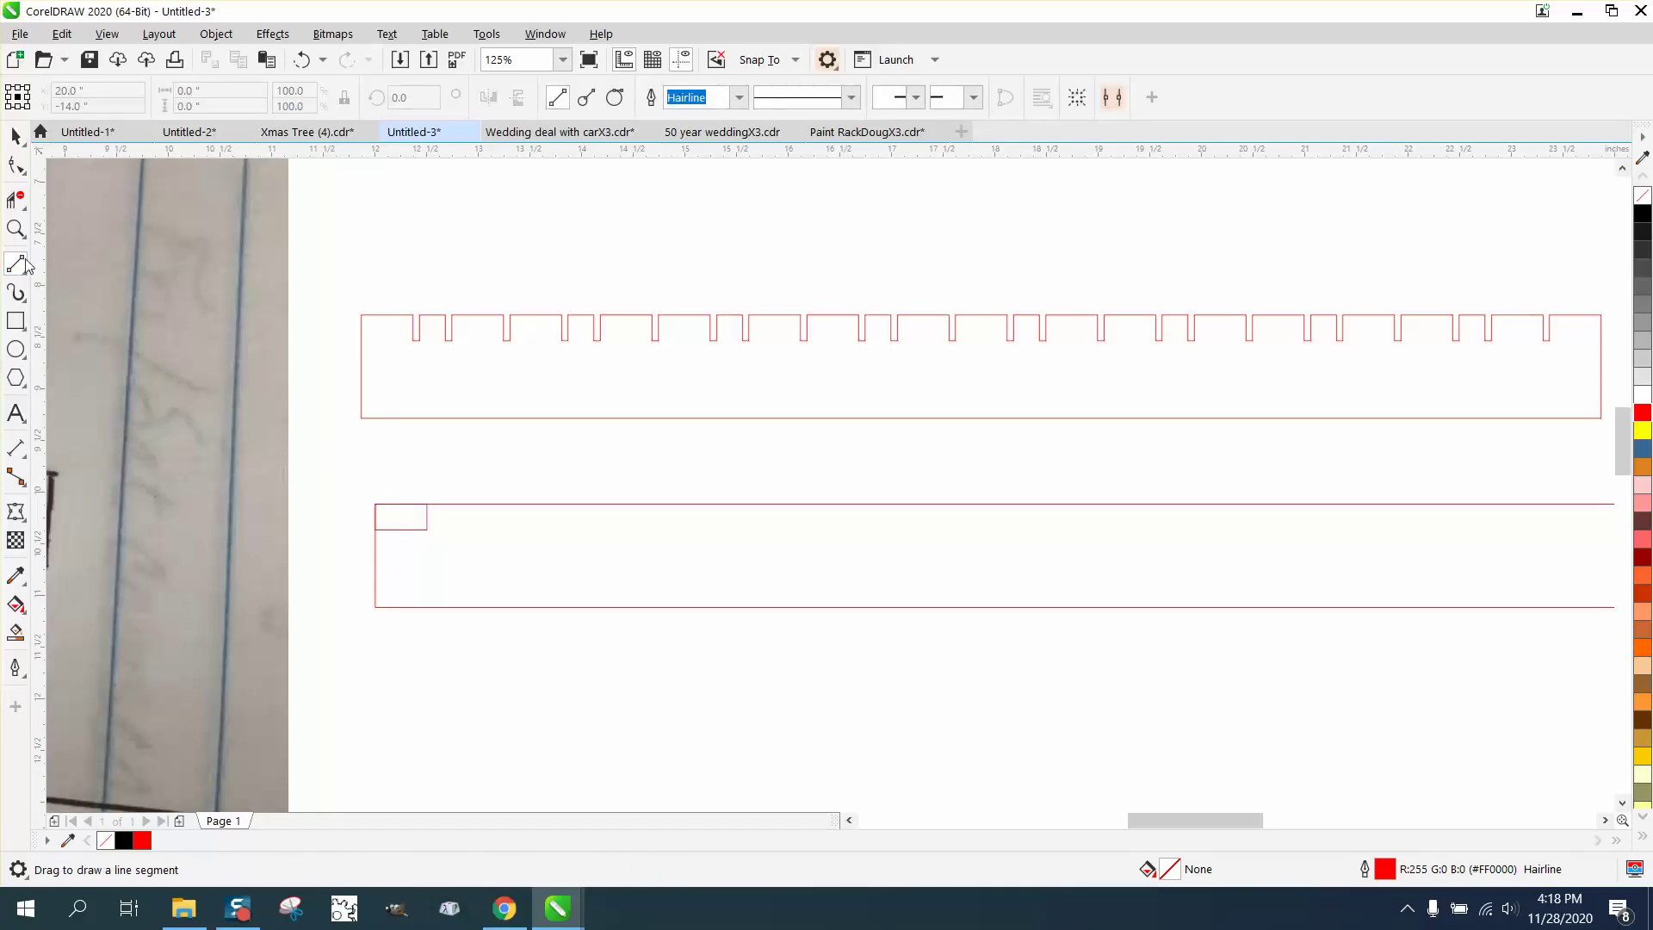
pyautogui.click(16, 229)
pyautogui.moveTo(376, 454); pyautogui.dragTo(672, 635)
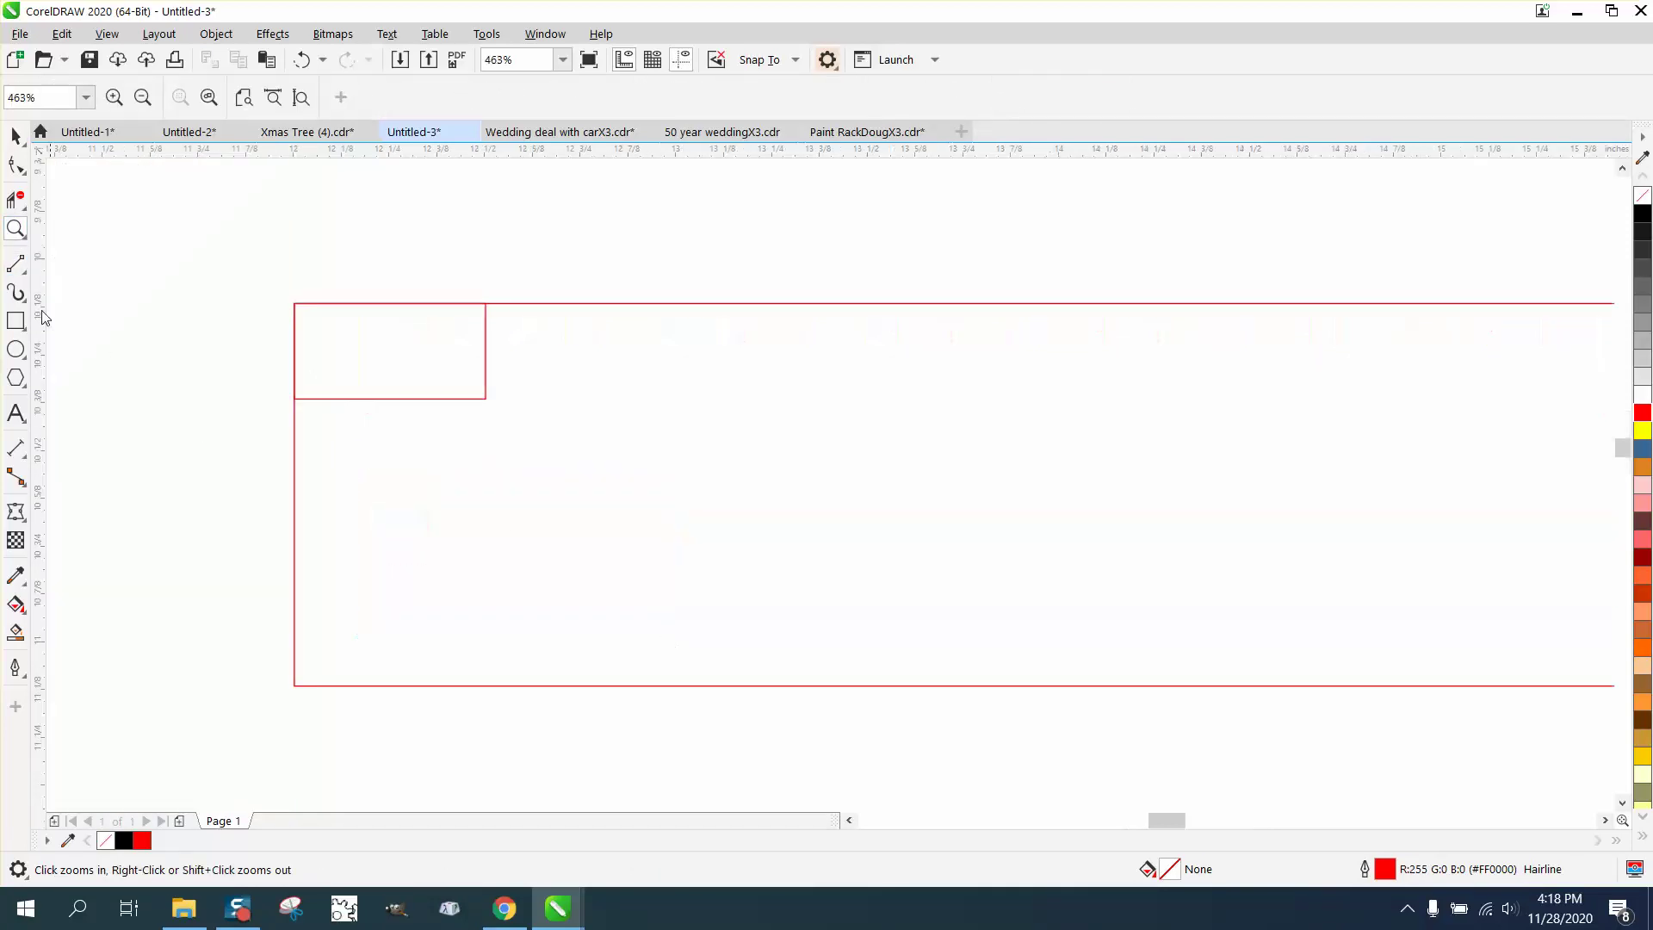
pyautogui.click(17, 265)
pyautogui.moveTo(357, 159); pyautogui.dragTo(349, 548)
pyautogui.click(17, 135)
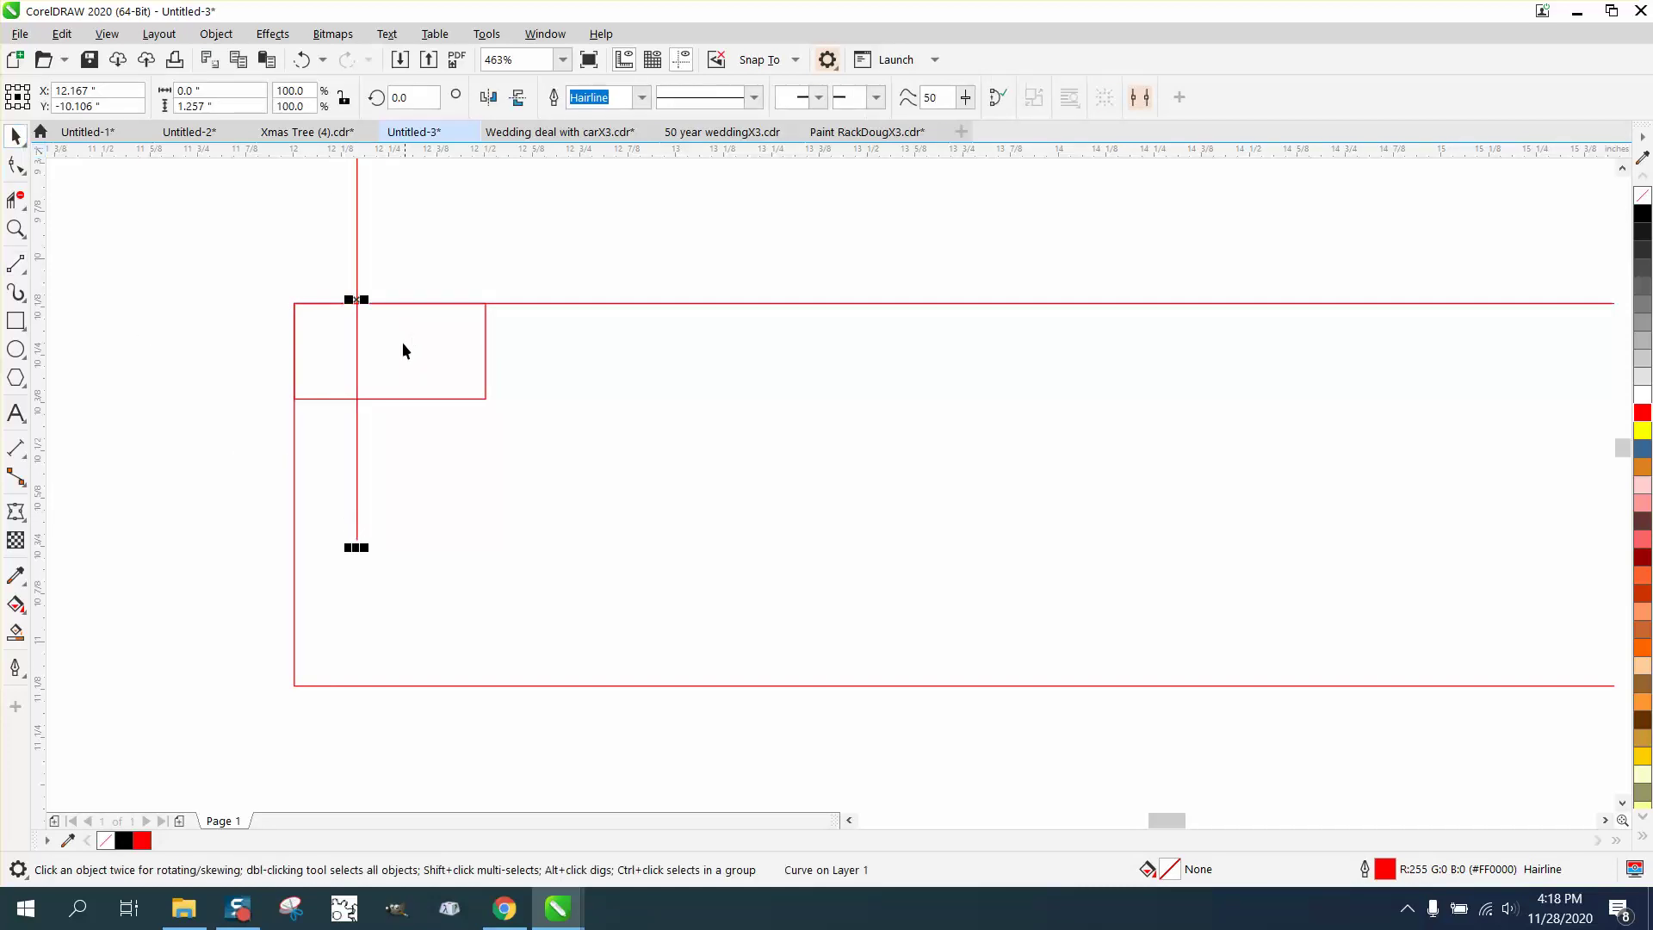
pyautogui.moveTo(360, 334); pyautogui.dragTo(485, 344)
# Step: Set the nudge distance to 0.0625 inch and duplicate the line 1/16 inch right
pyautogui.click(565, 250)
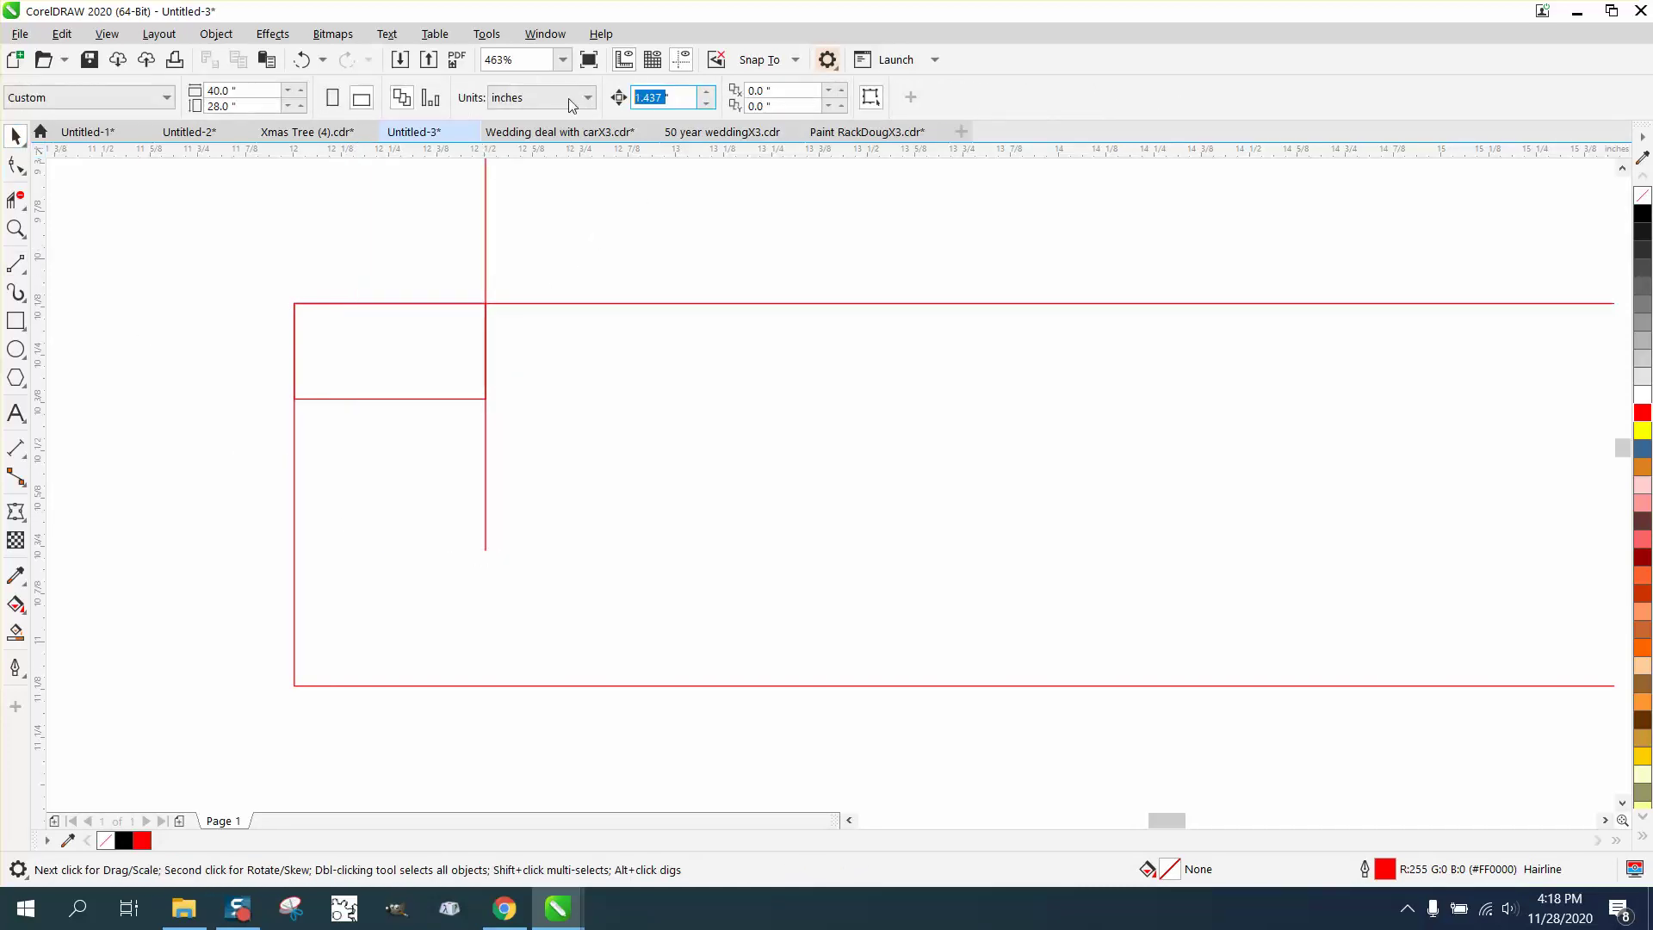
pyautogui.press('BackSpace')
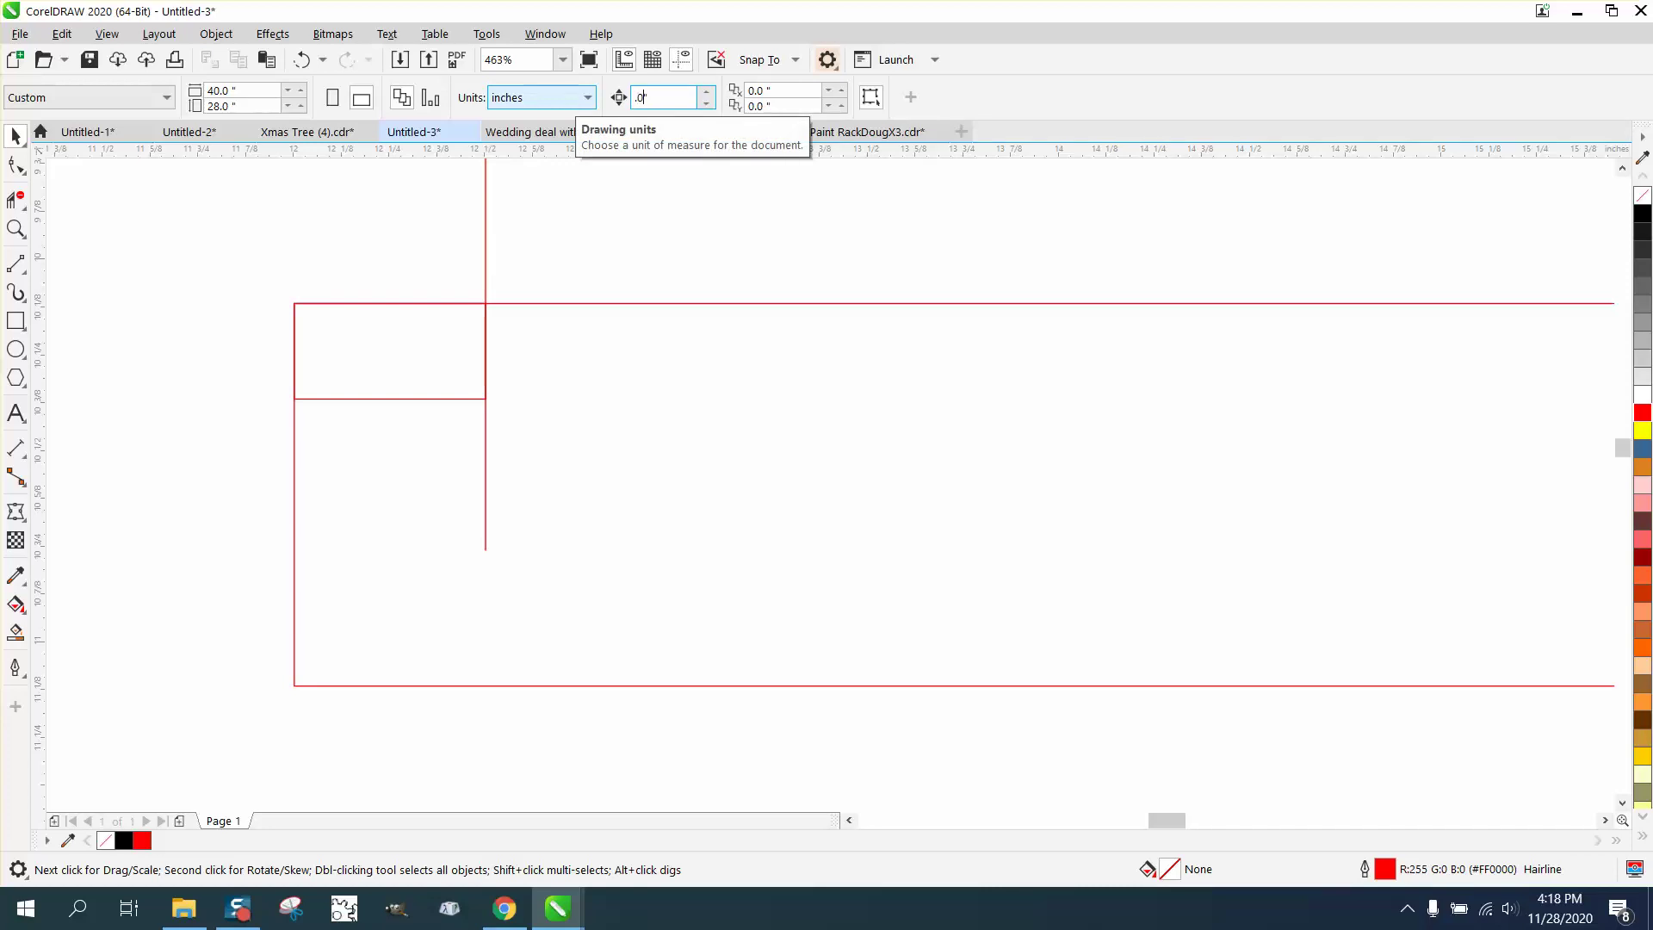
pyautogui.press('Return')
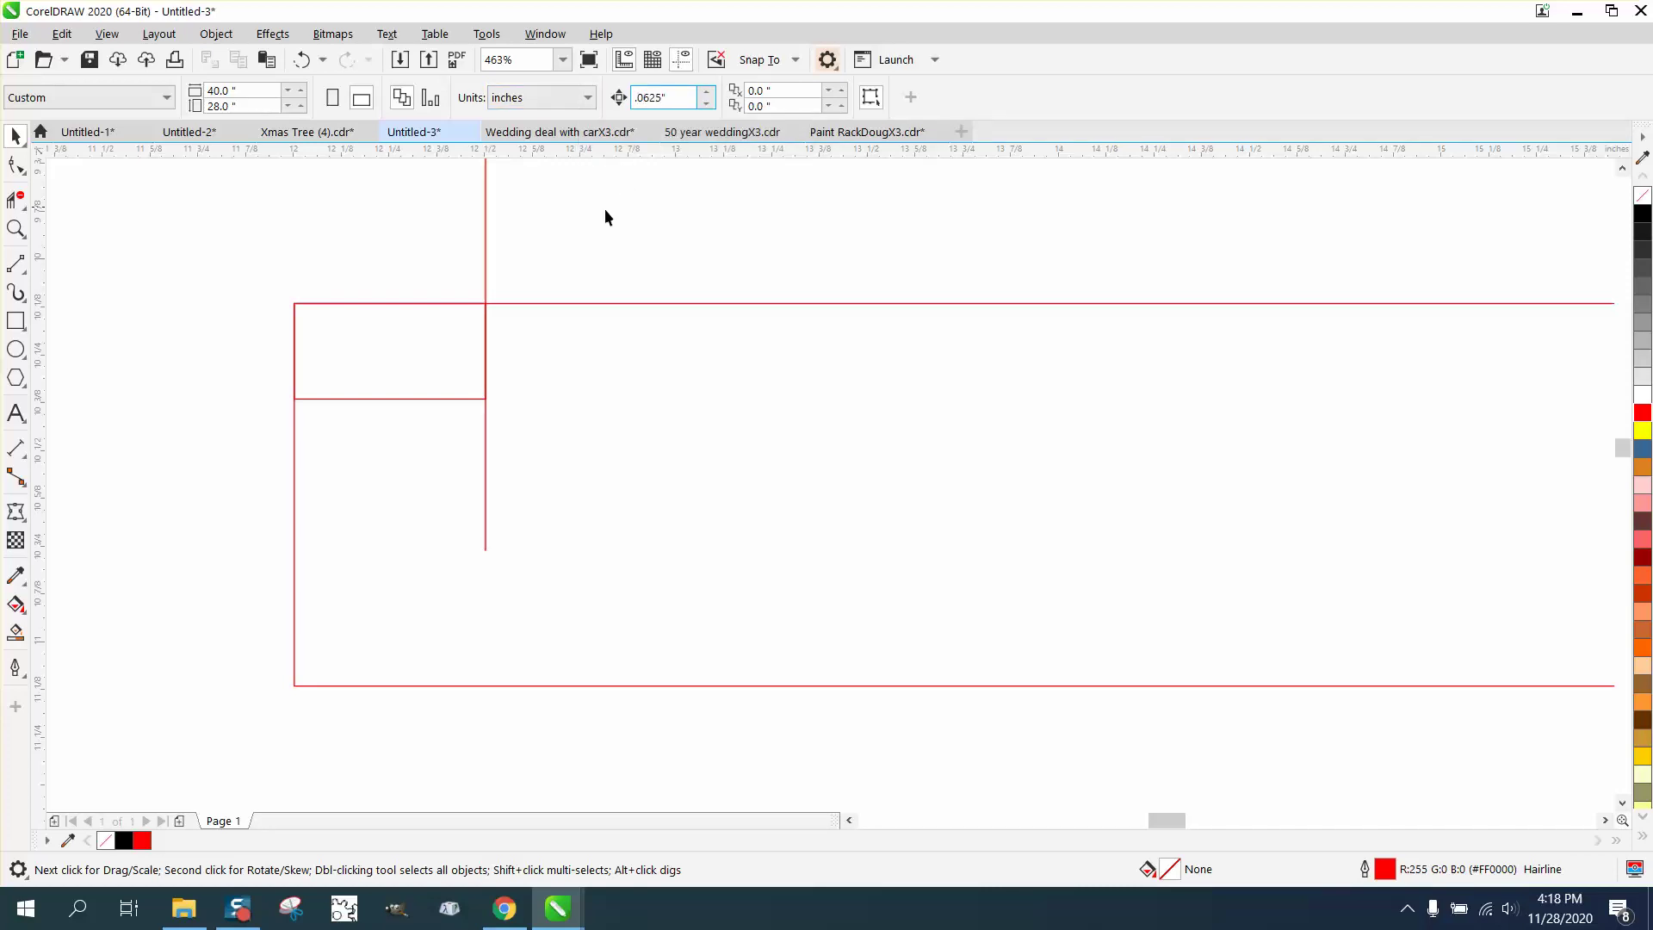
pyautogui.click(487, 241)
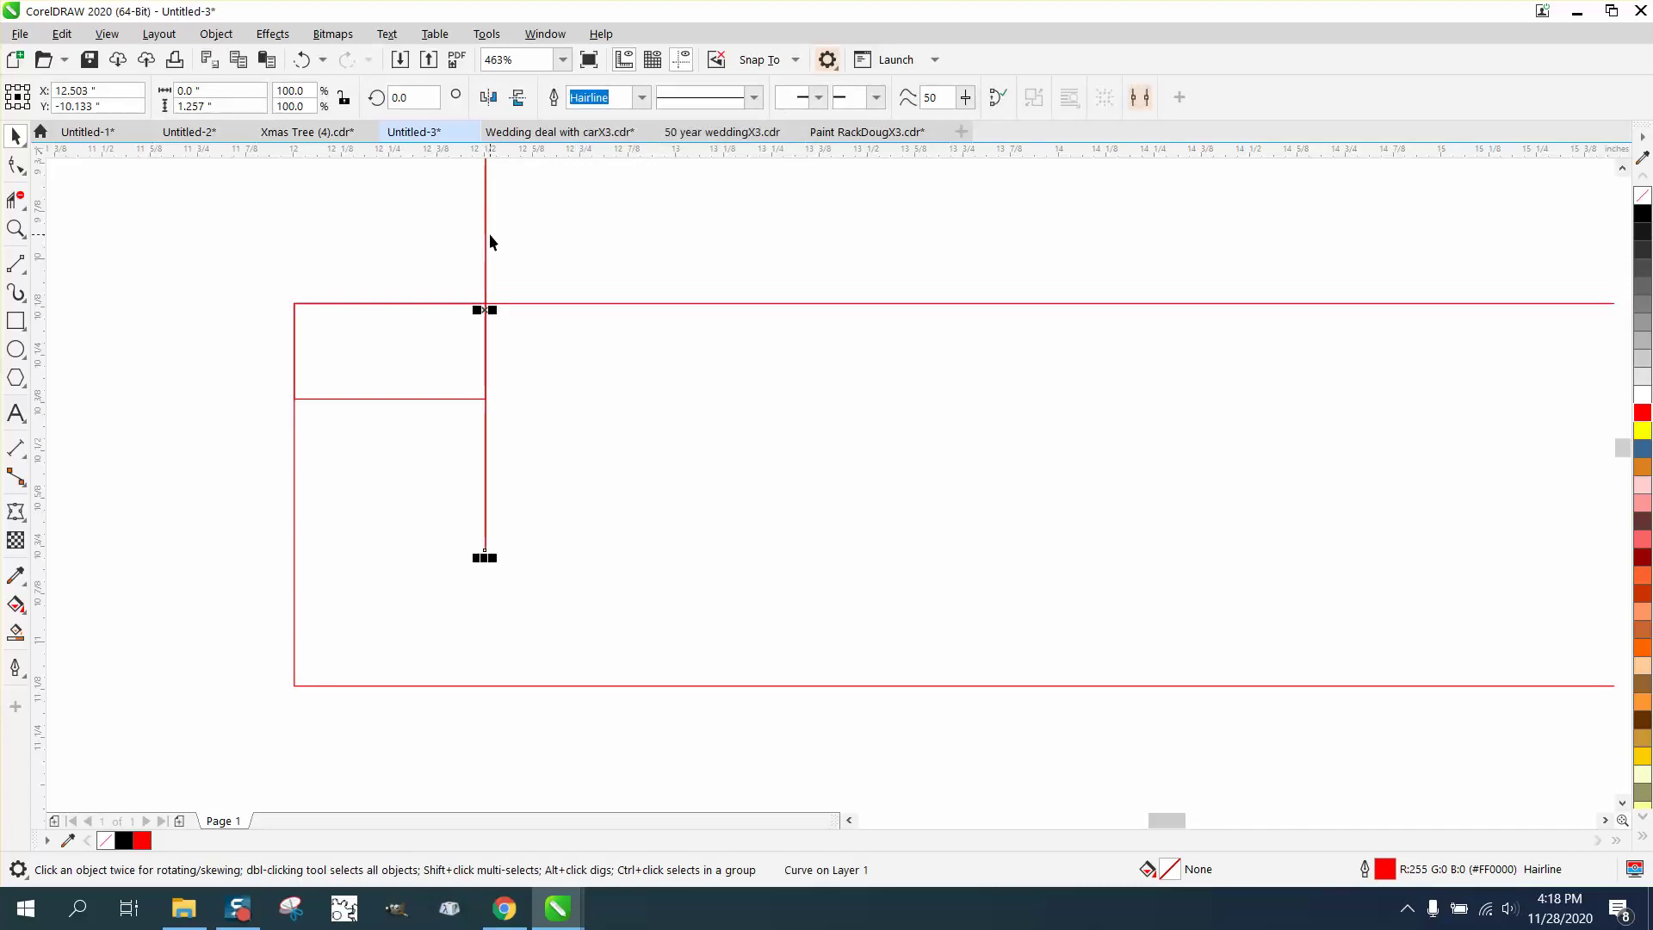
pyautogui.press('KP_Add')
pyautogui.press('Right')
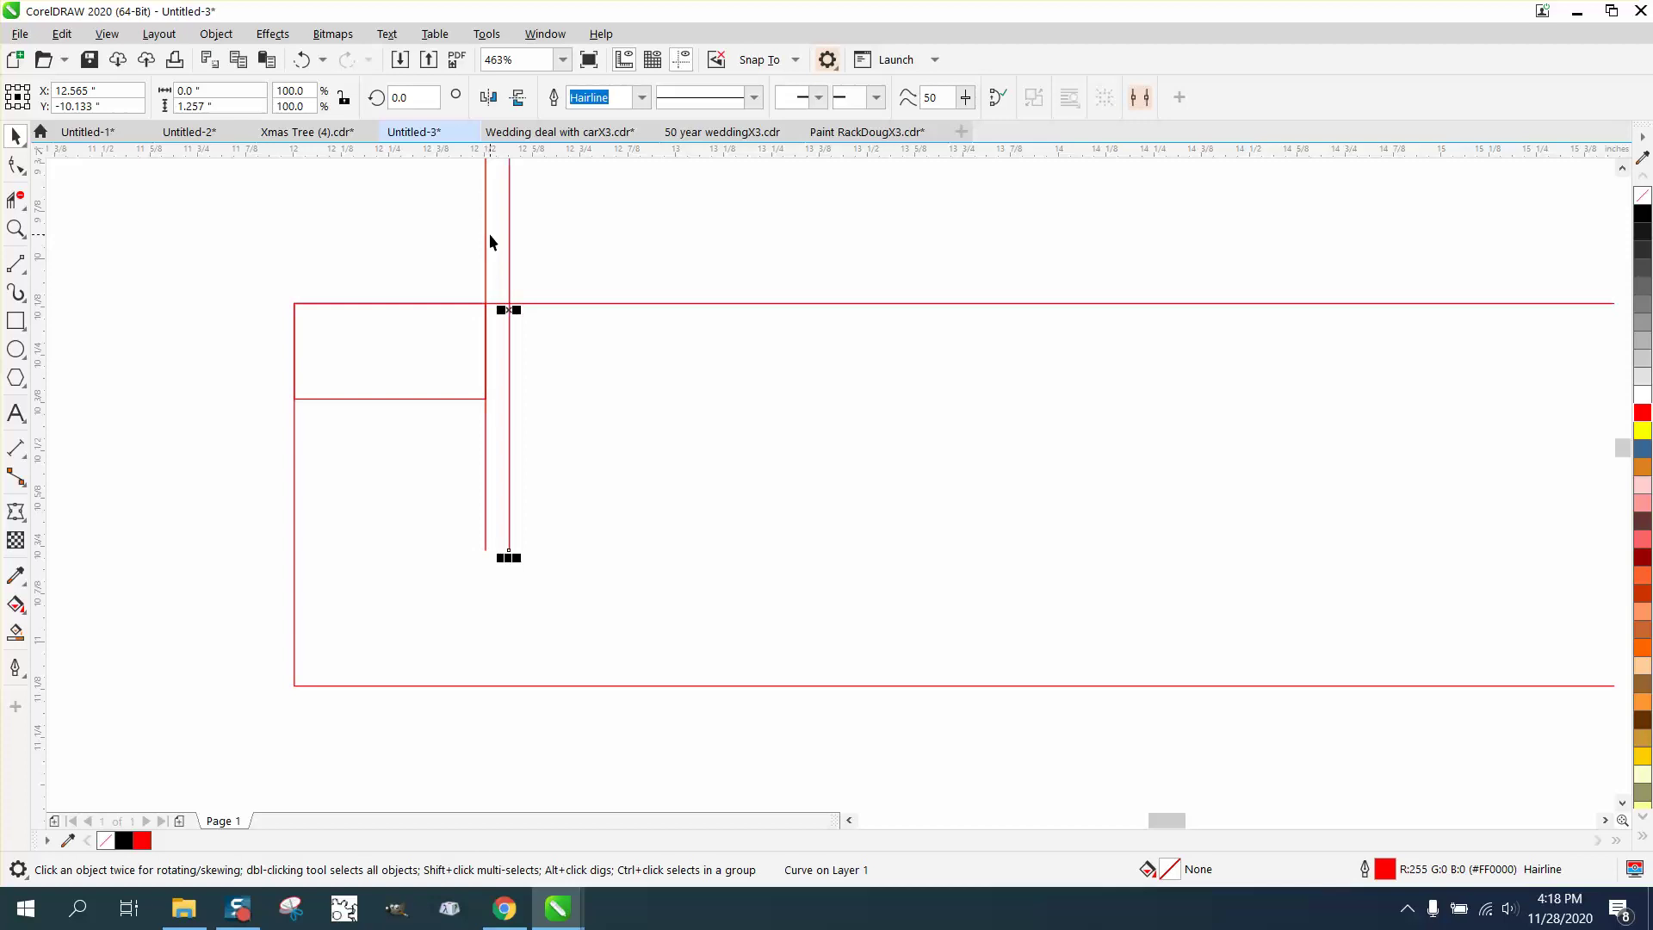
pyautogui.click(582, 270)
# Step: Duplicate the second vertical line a further 0.25 inch to the right
pyautogui.click(675, 99)
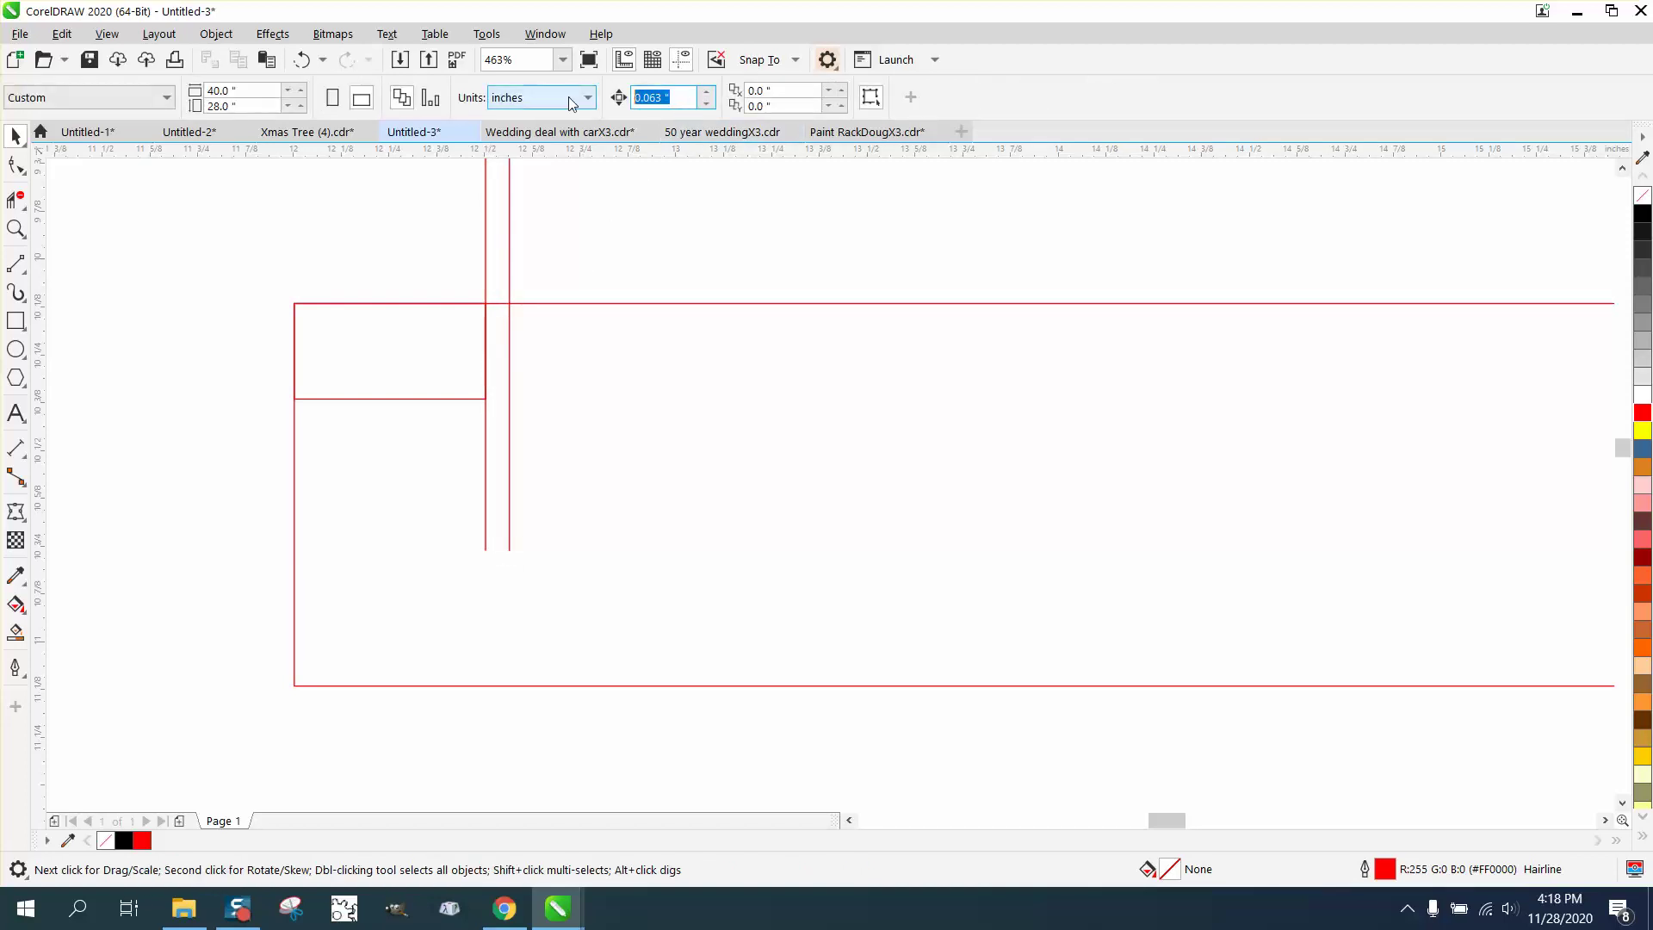
pyautogui.write('.25')
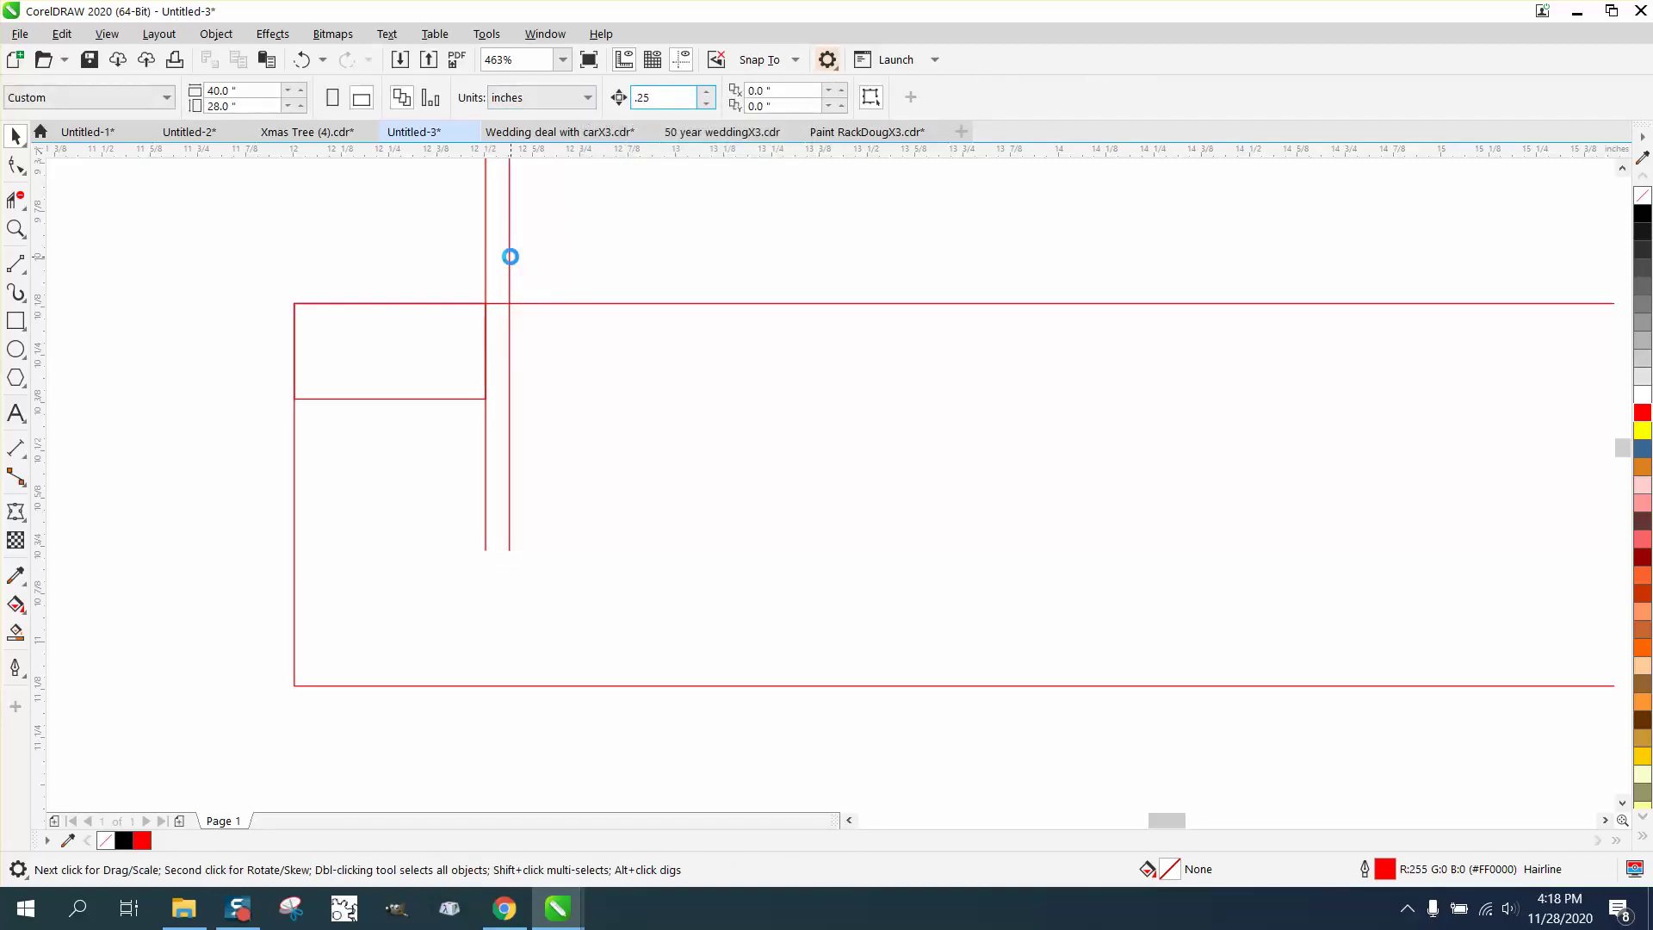
pyautogui.click(511, 257)
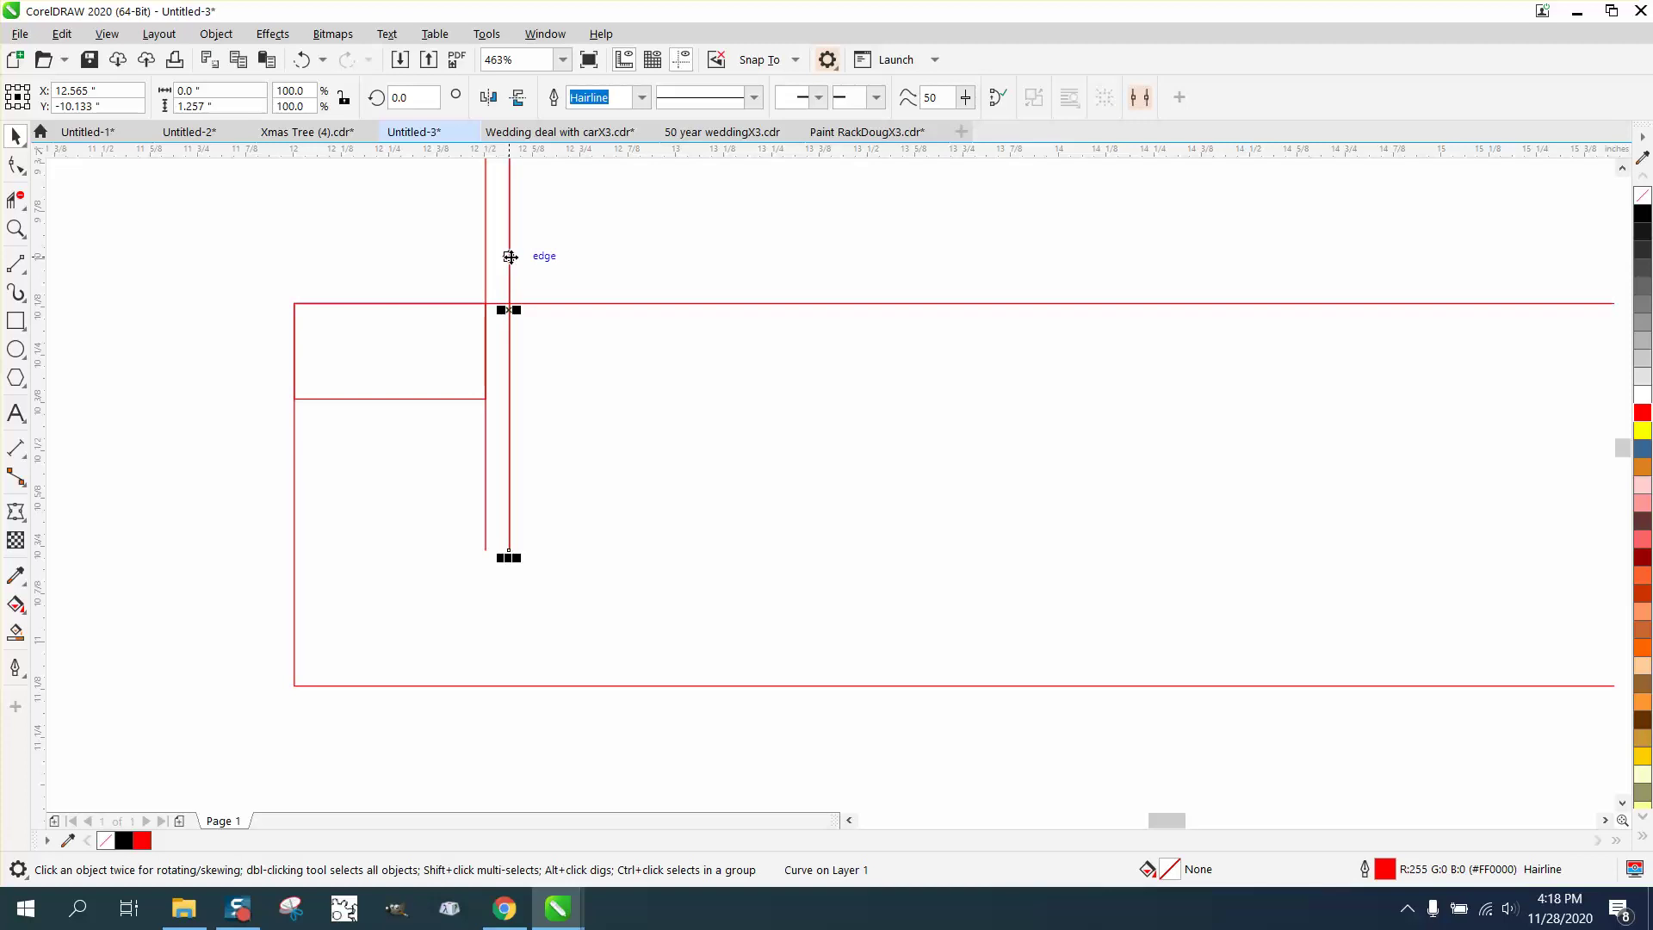
pyautogui.click(513, 263)
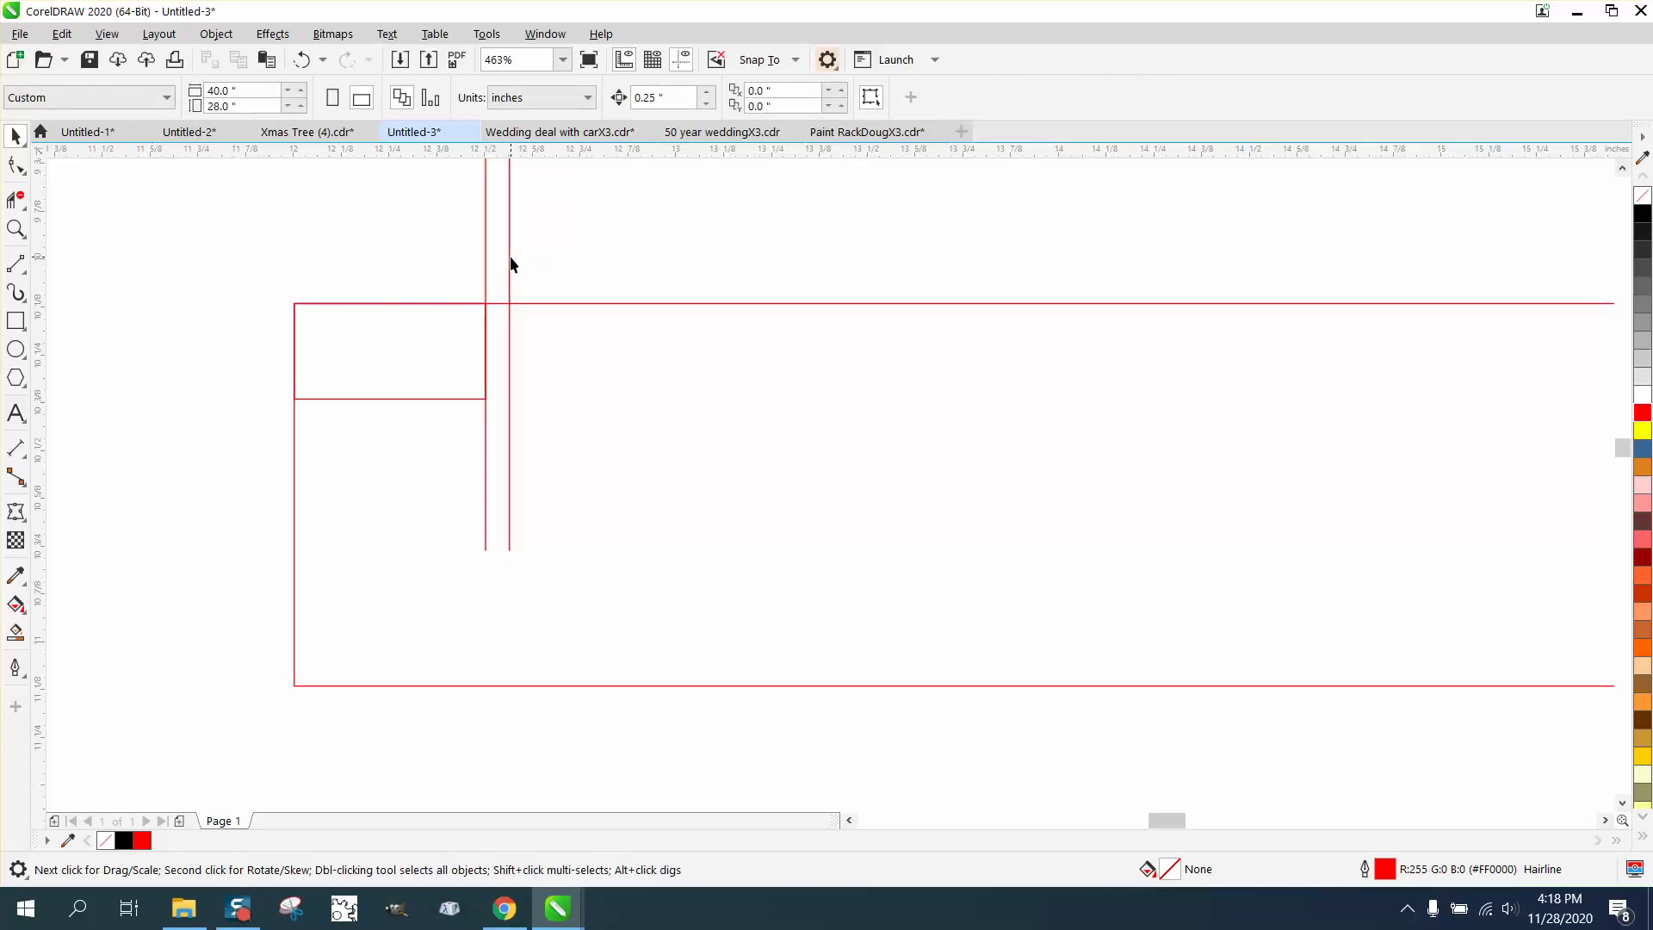
pyautogui.click(509, 338)
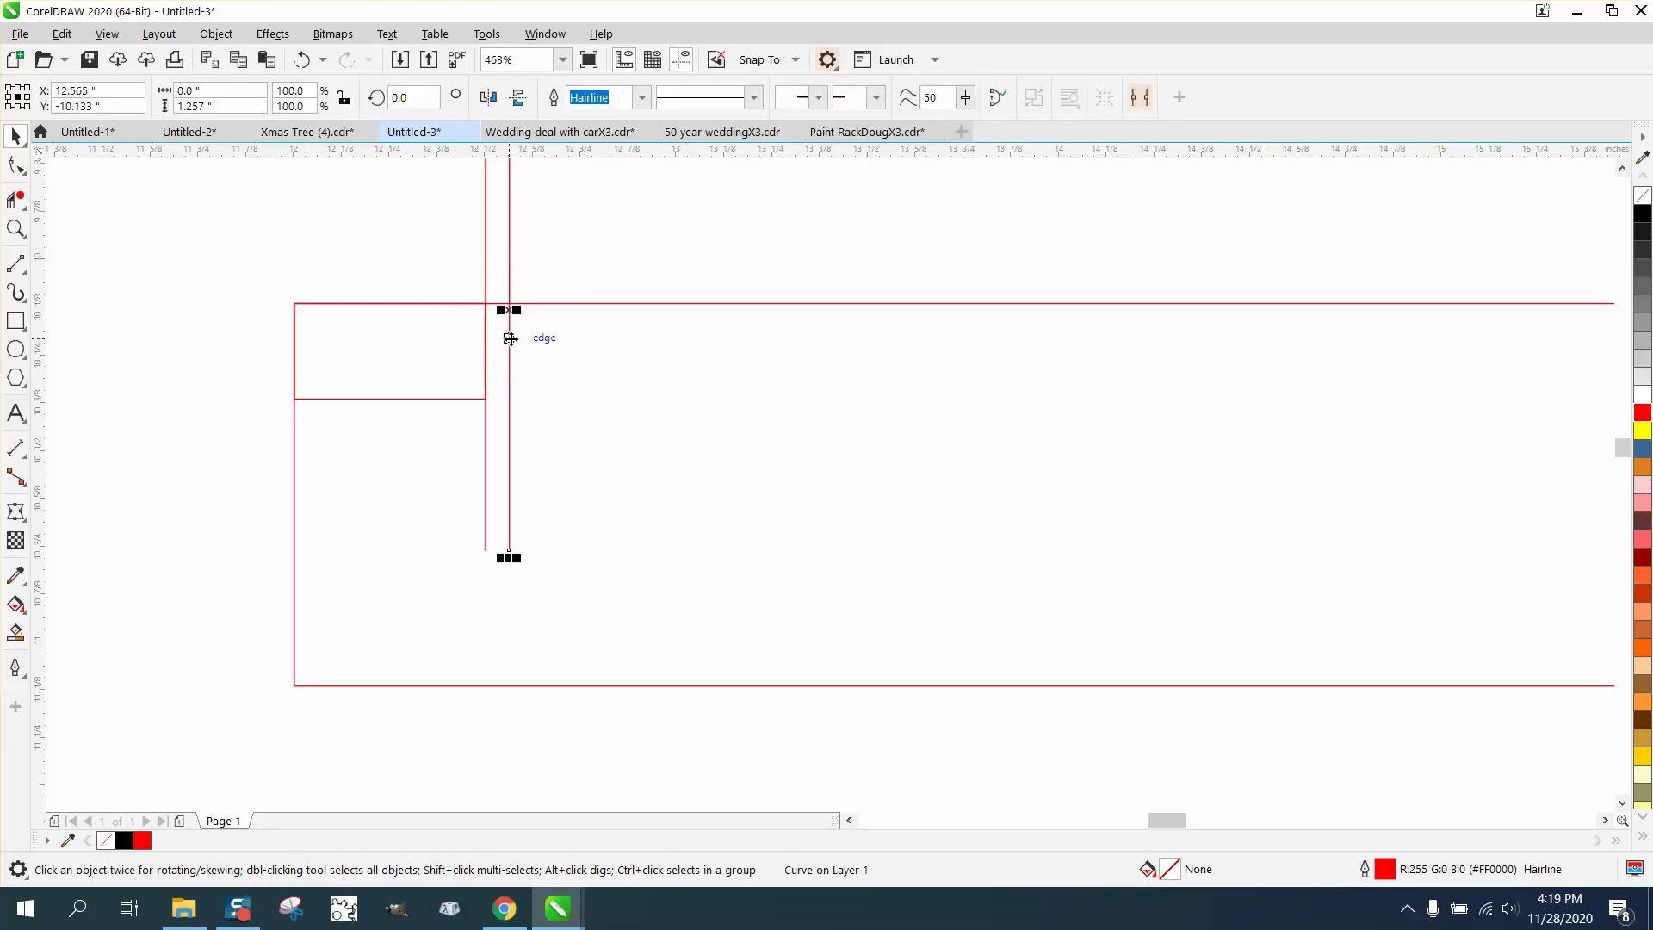
pyautogui.hotkey('ctrl', 'd')
pyautogui.press('Right')
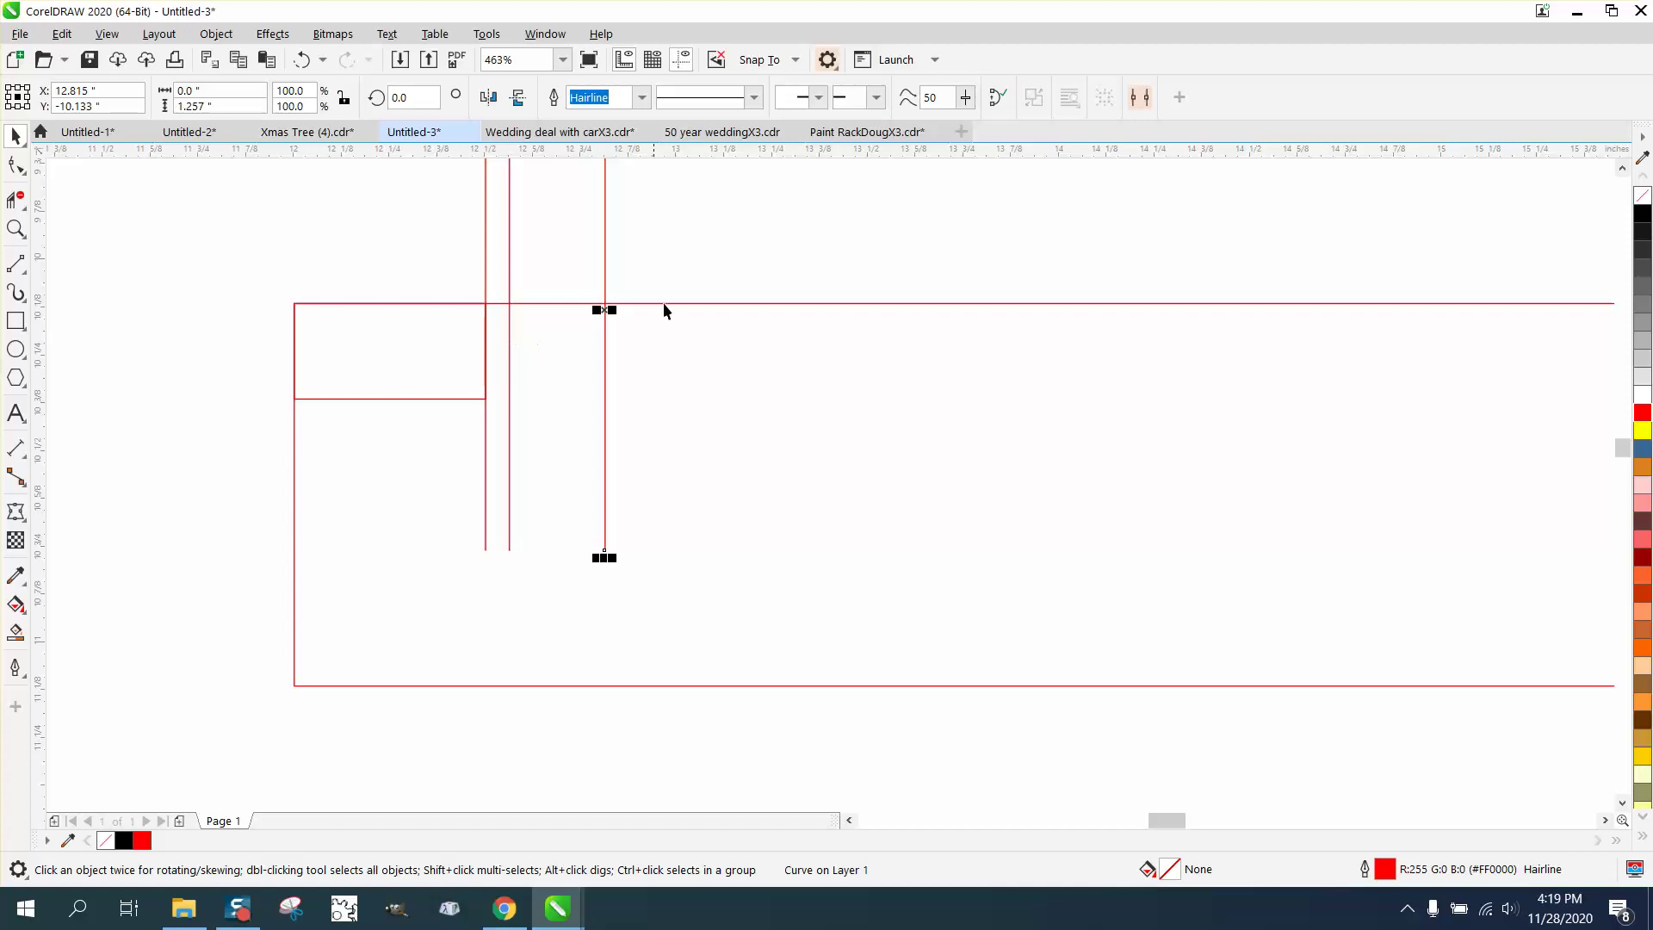
pyautogui.click(735, 224)
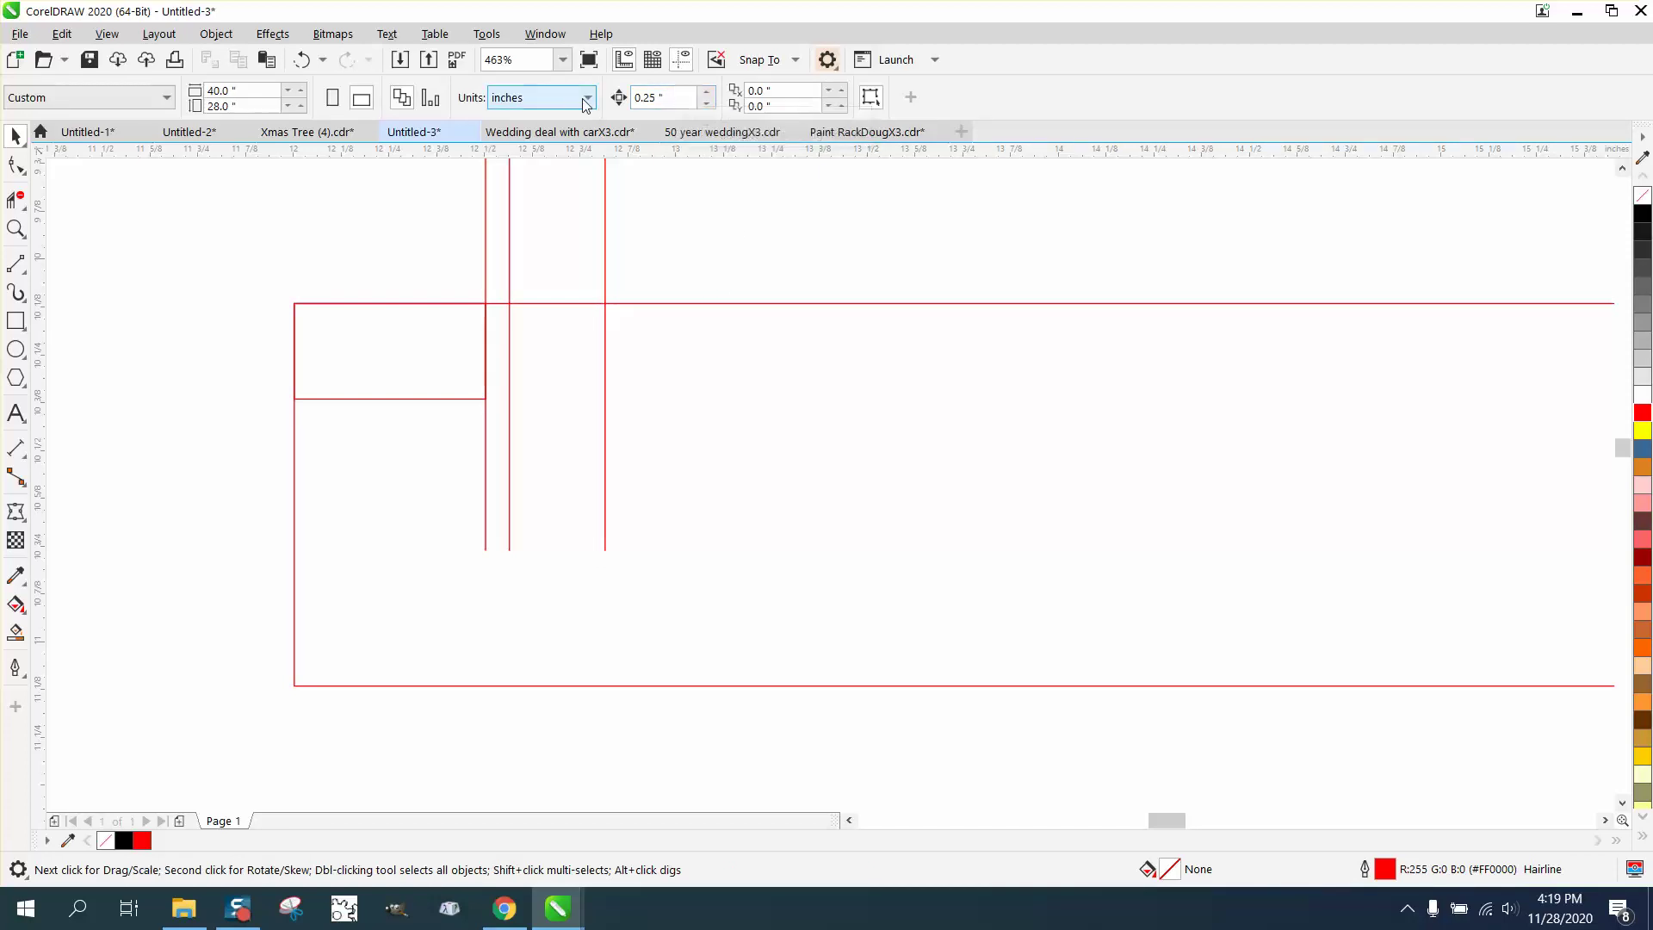
# Step: Set the nudge distance to 0.06 inch and copy the rightmost line 1/16 inch right
pyautogui.click(663, 97)
pyautogui.write('.06')
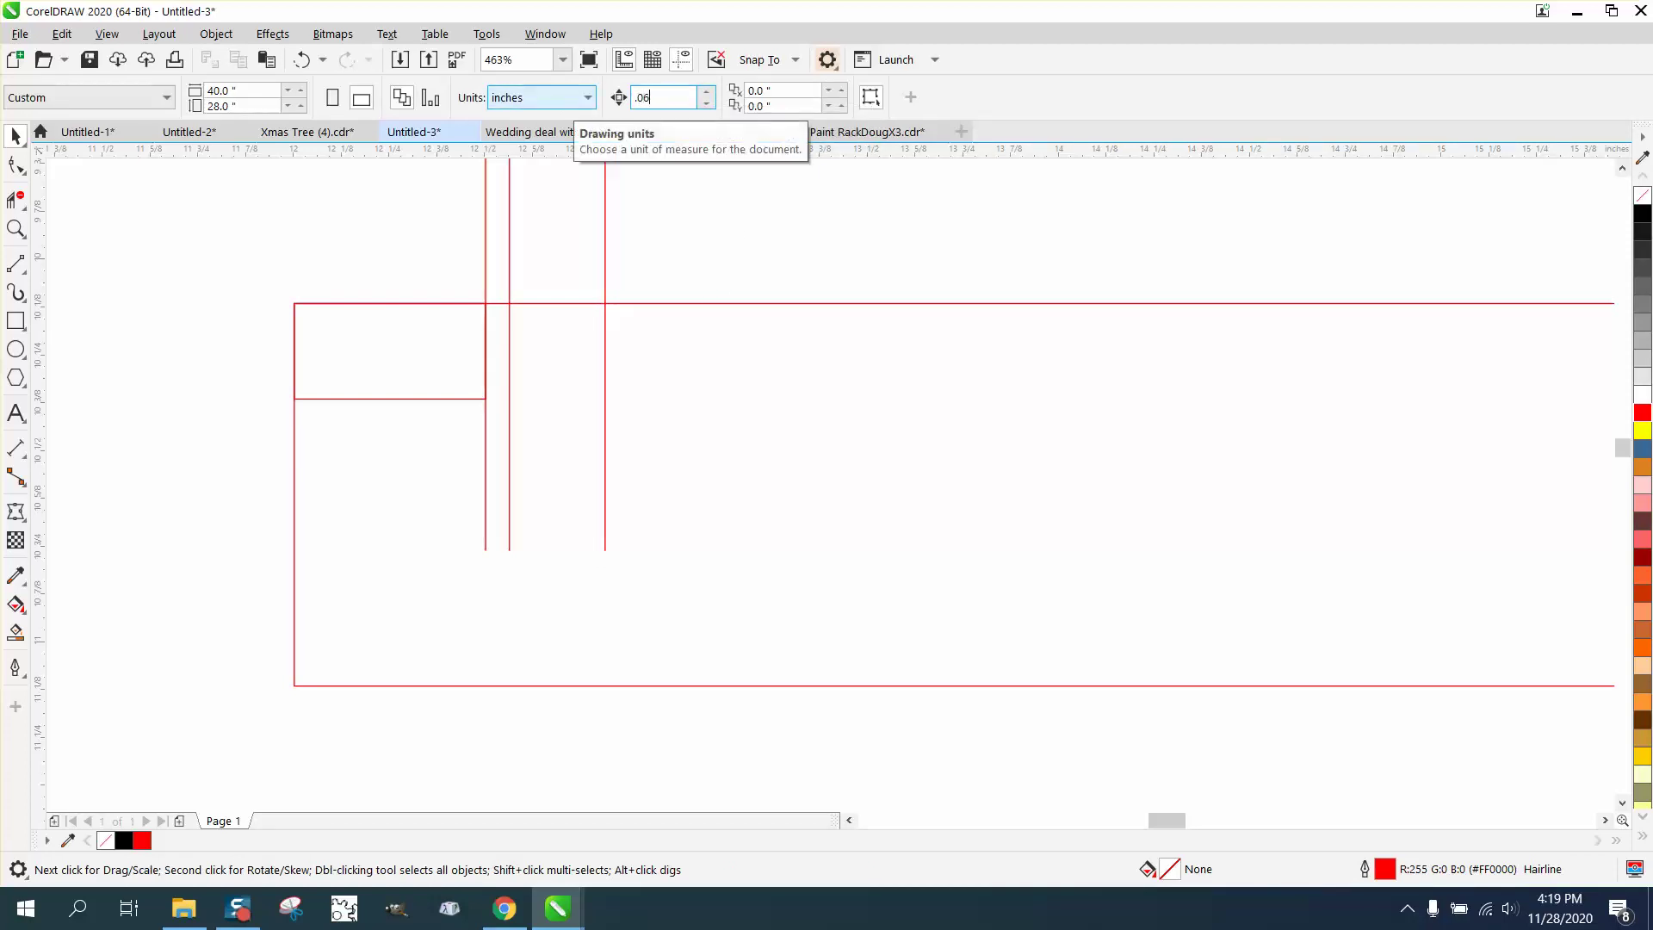
pyautogui.press('Return')
pyautogui.click(604, 272)
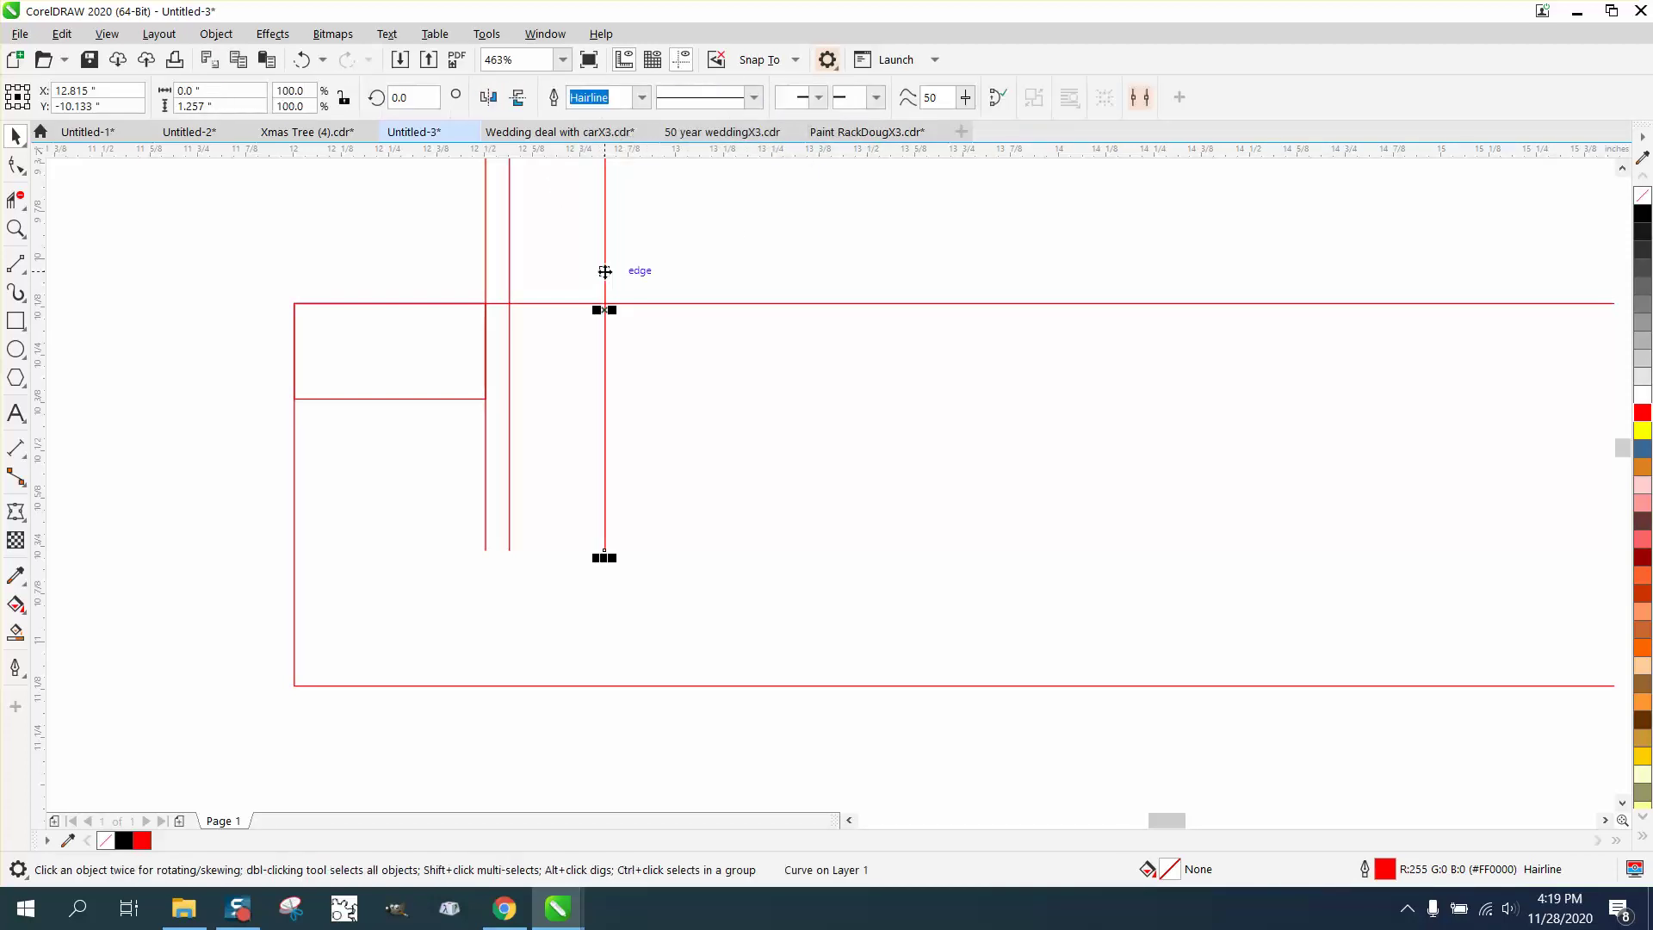
pyautogui.press('KP_Add')
pyautogui.press('Right')
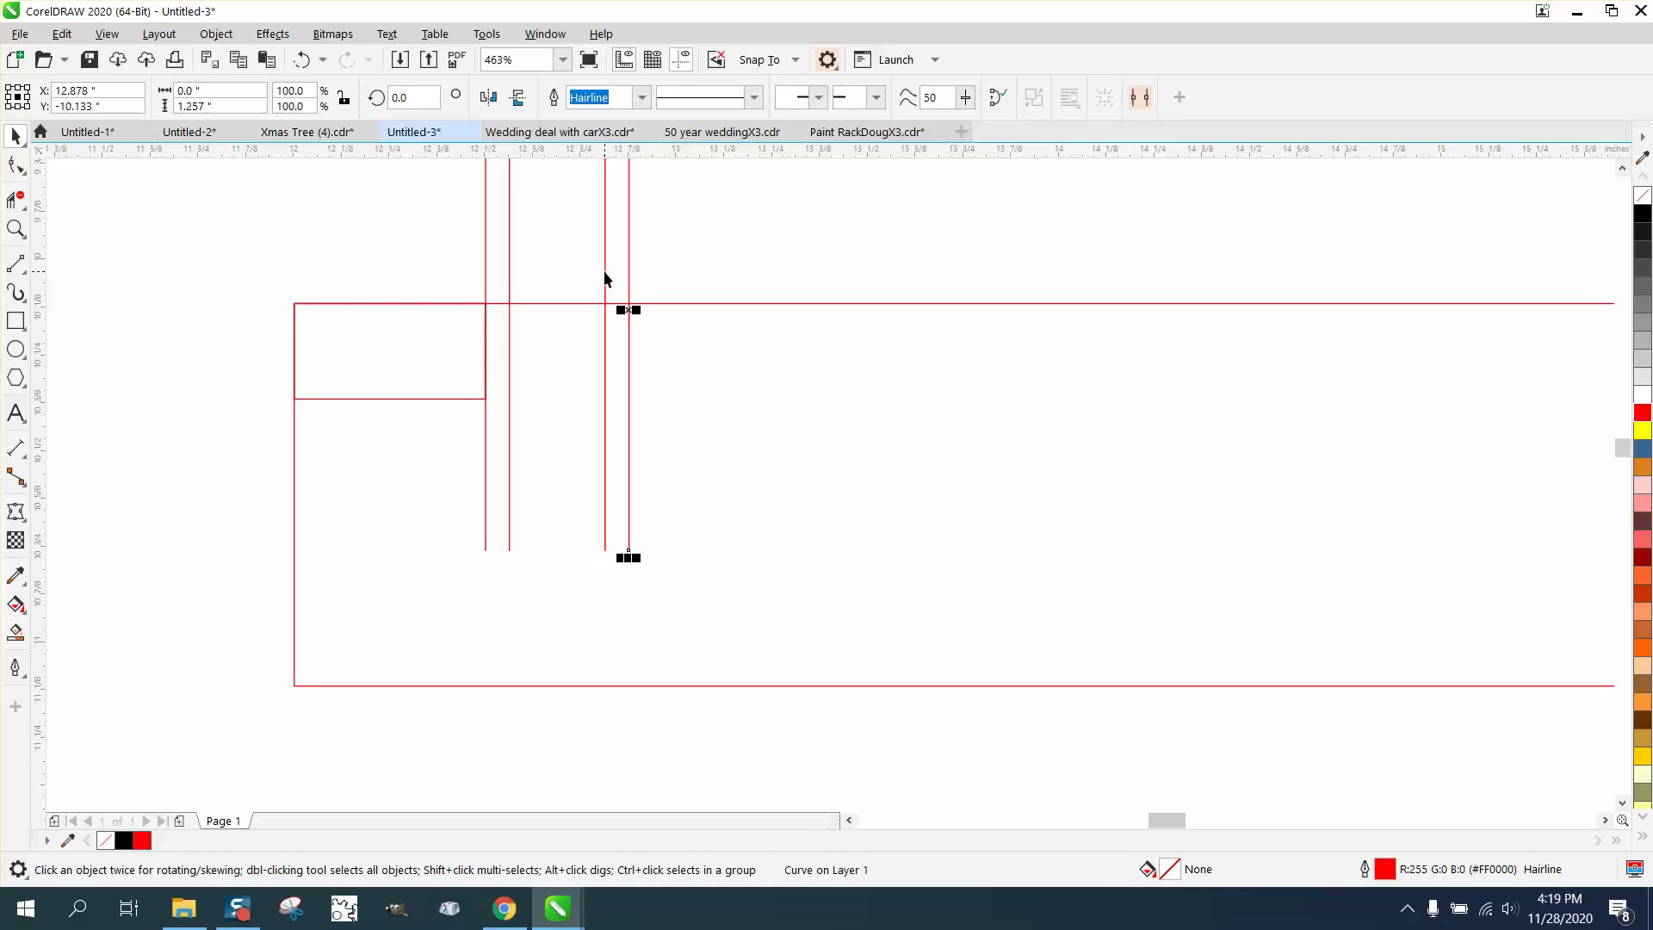
# Step: Set the nudge distance to 0.5 inch and move the newest line half an inch right
pyautogui.click(653, 208)
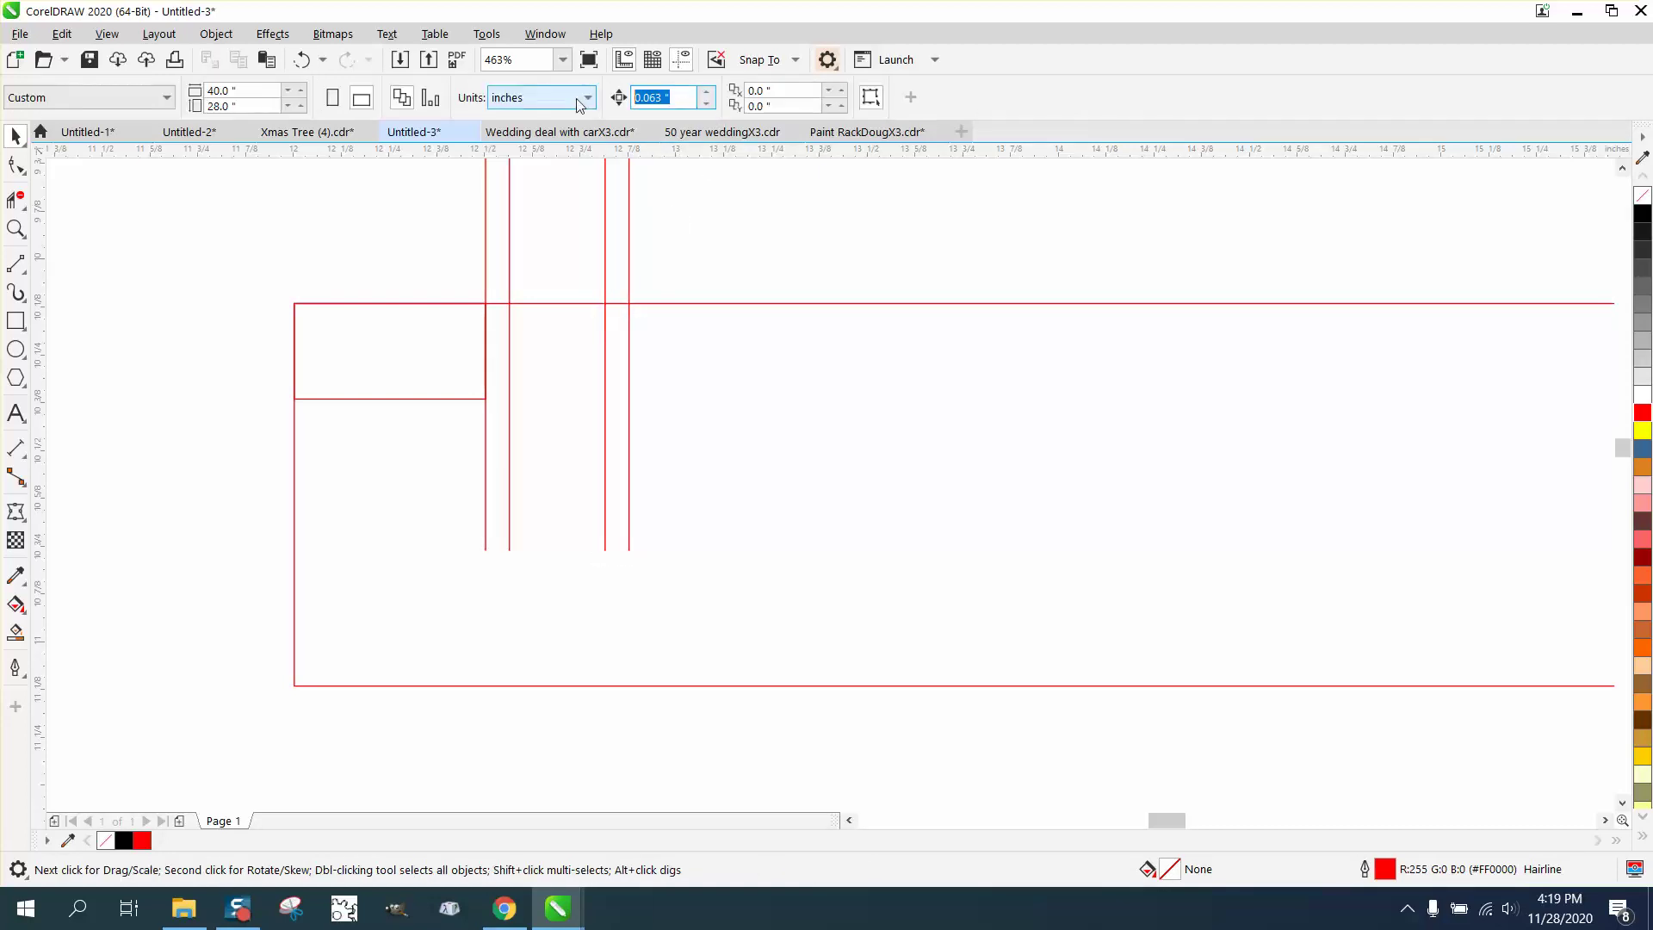
pyautogui.write('5')
pyautogui.click(627, 251)
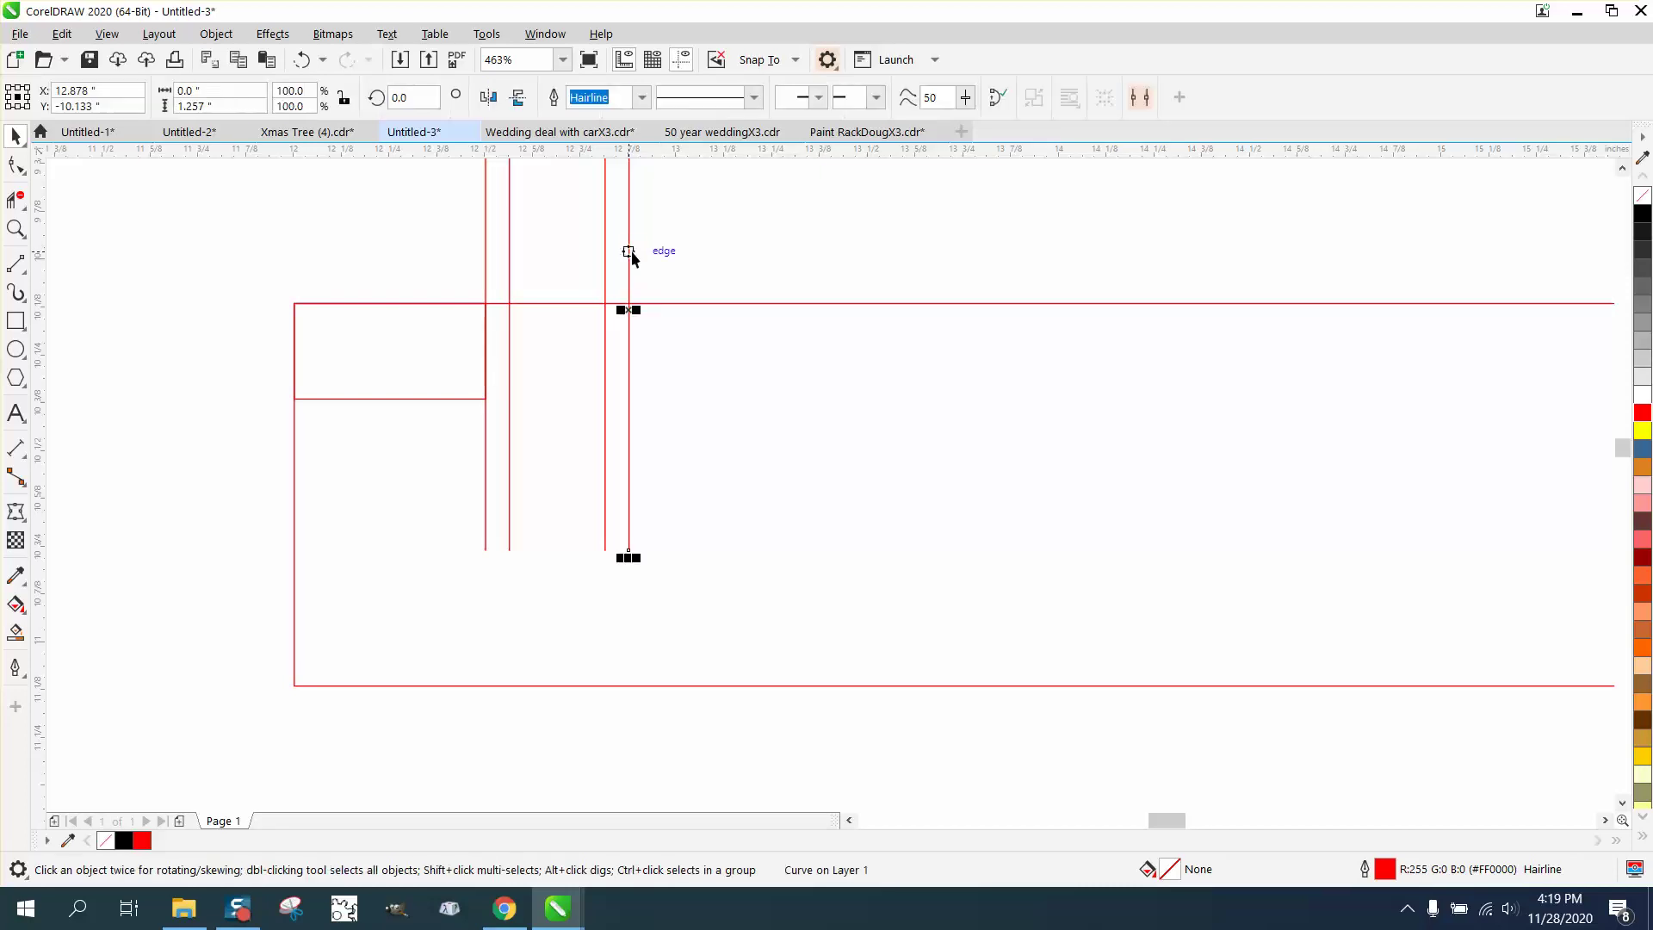
pyautogui.press('Right')
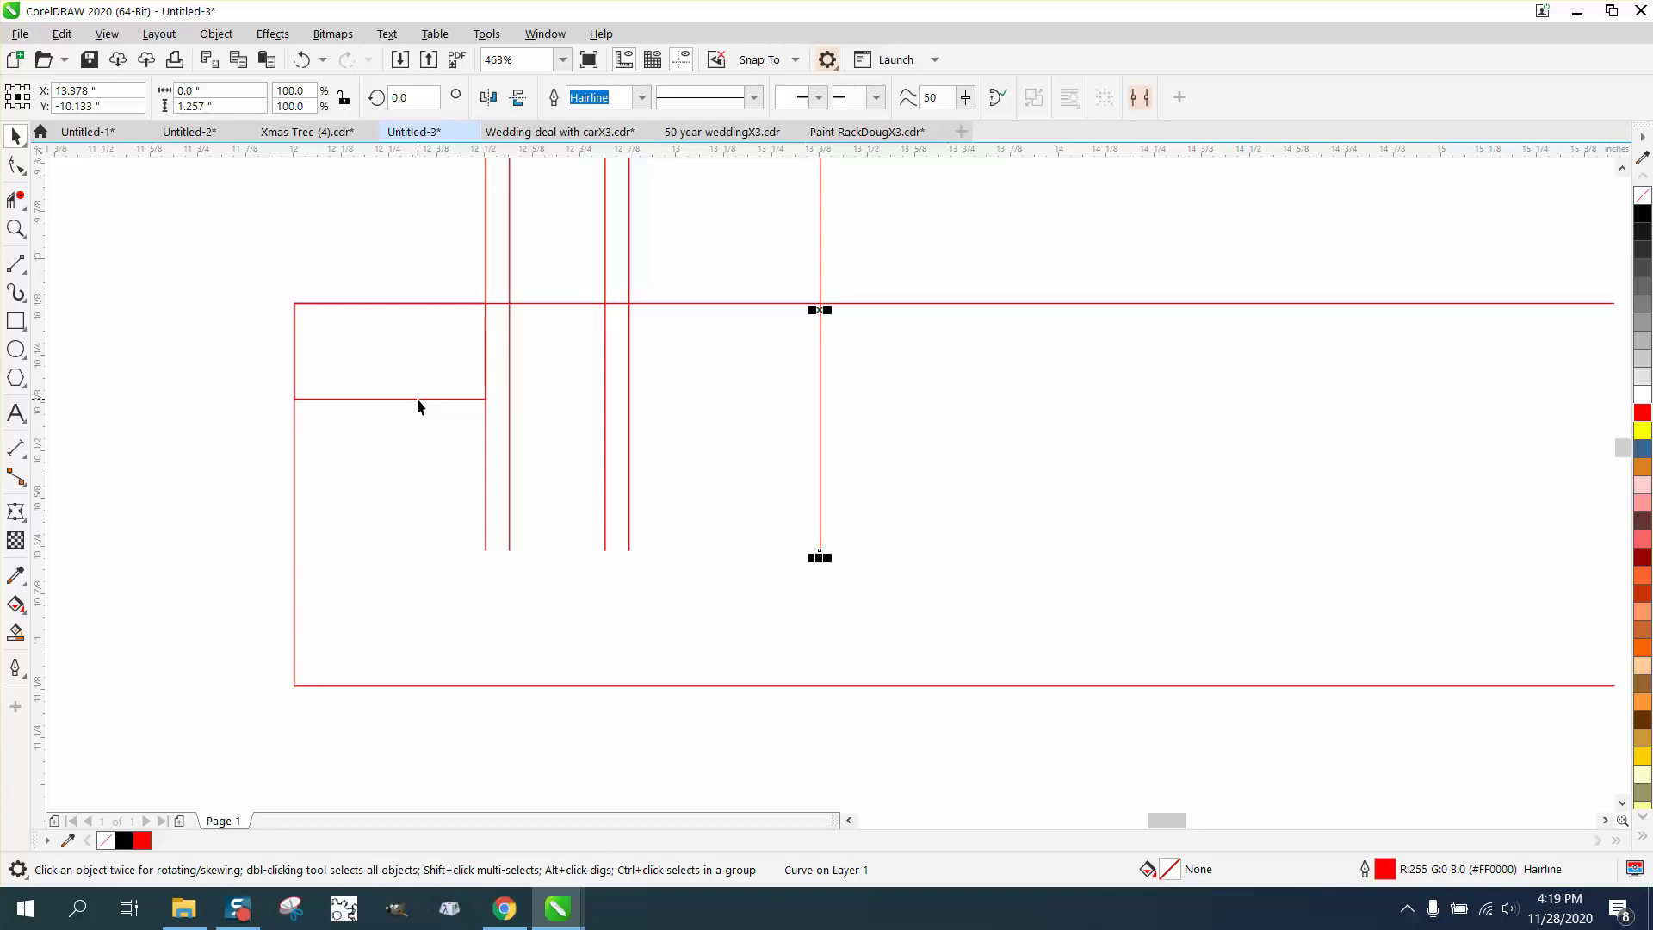
pyautogui.click(17, 264)
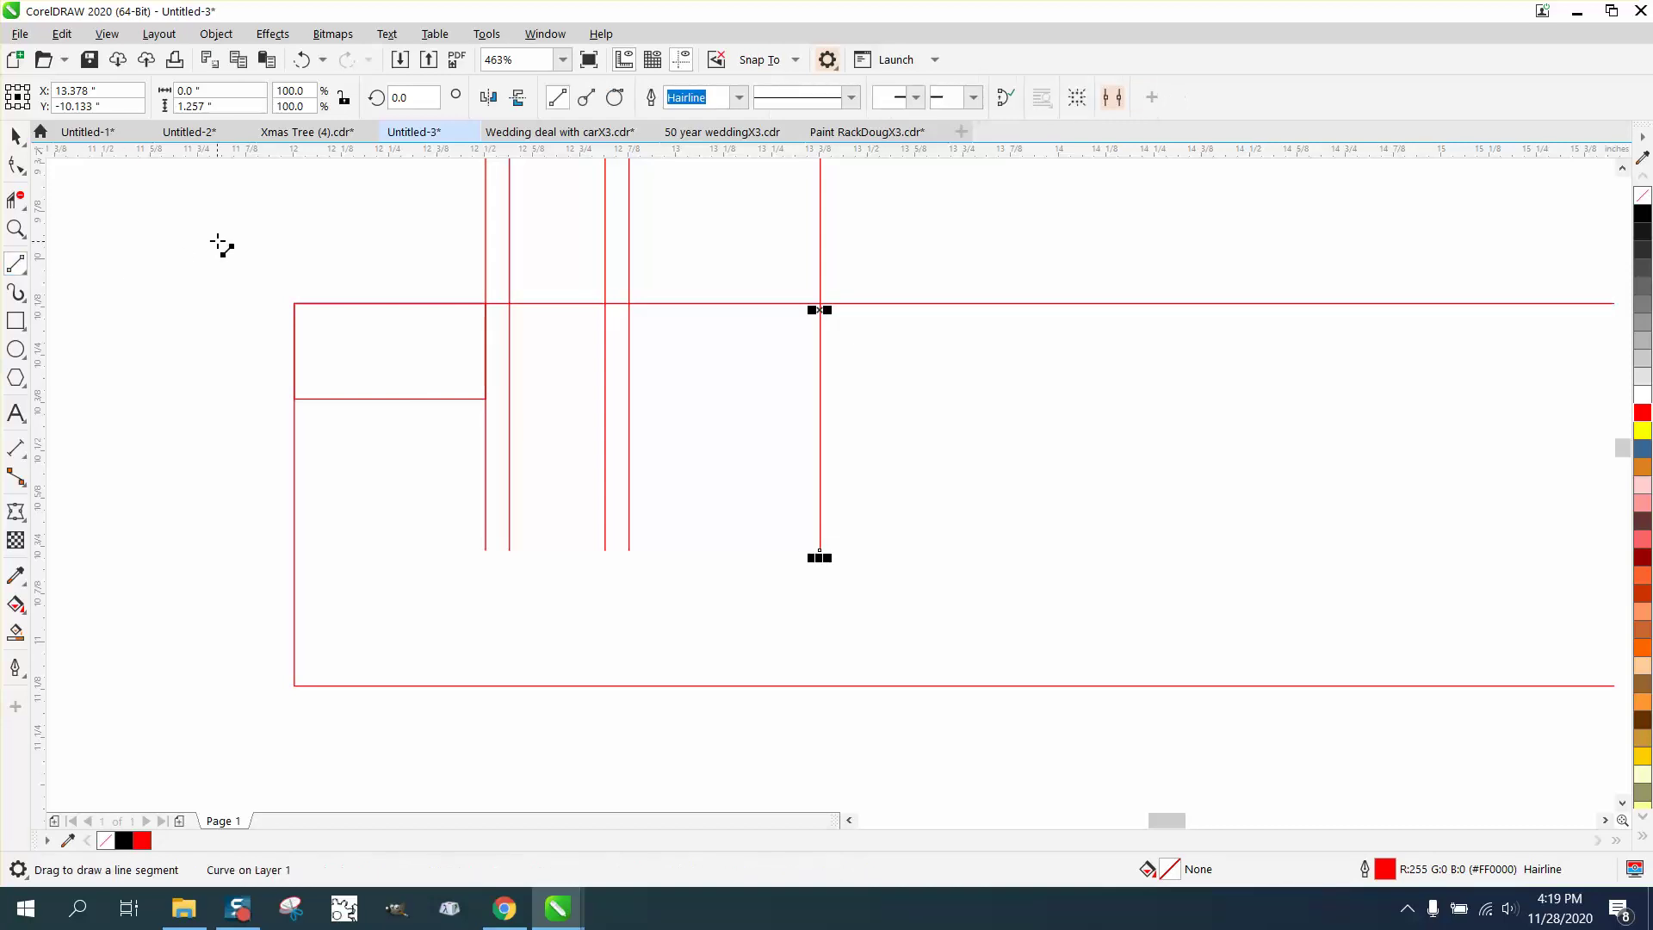
# Step: Draw a horizontal line across the lower strip and stretch it to the strip's full width
pyautogui.moveTo(408, 254)
pyautogui.mouseDown()
pyautogui.moveTo(1041, 258)
pyautogui.moveTo(1043, 239)
pyautogui.mouseUp()
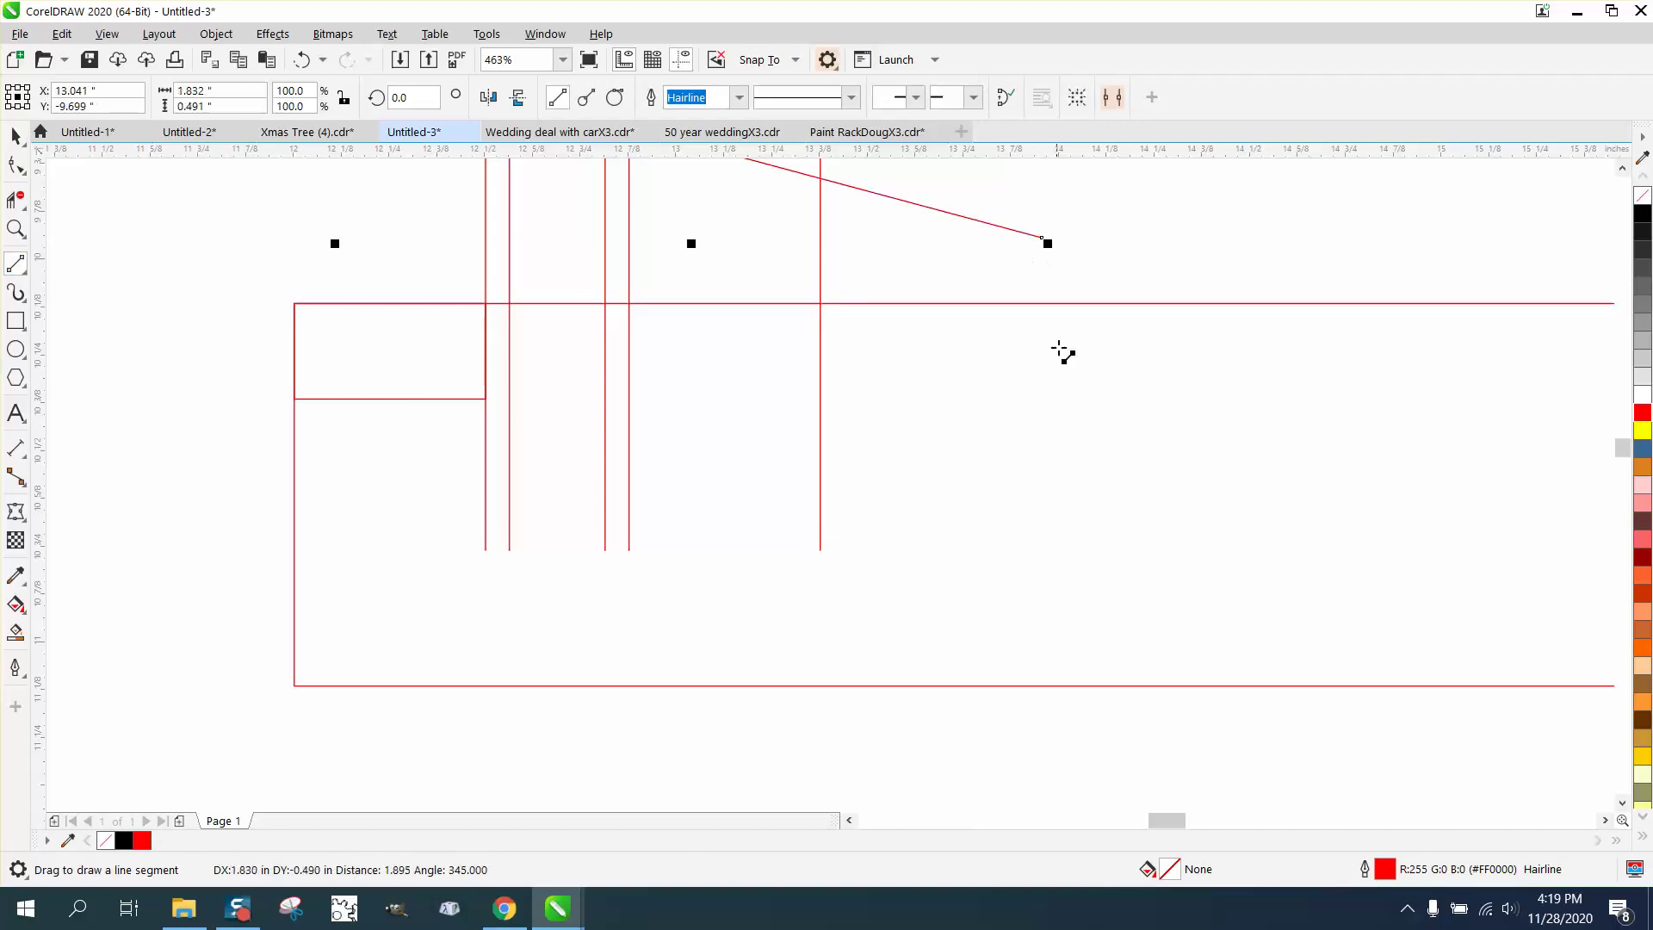
pyautogui.press('XF86Calculator')
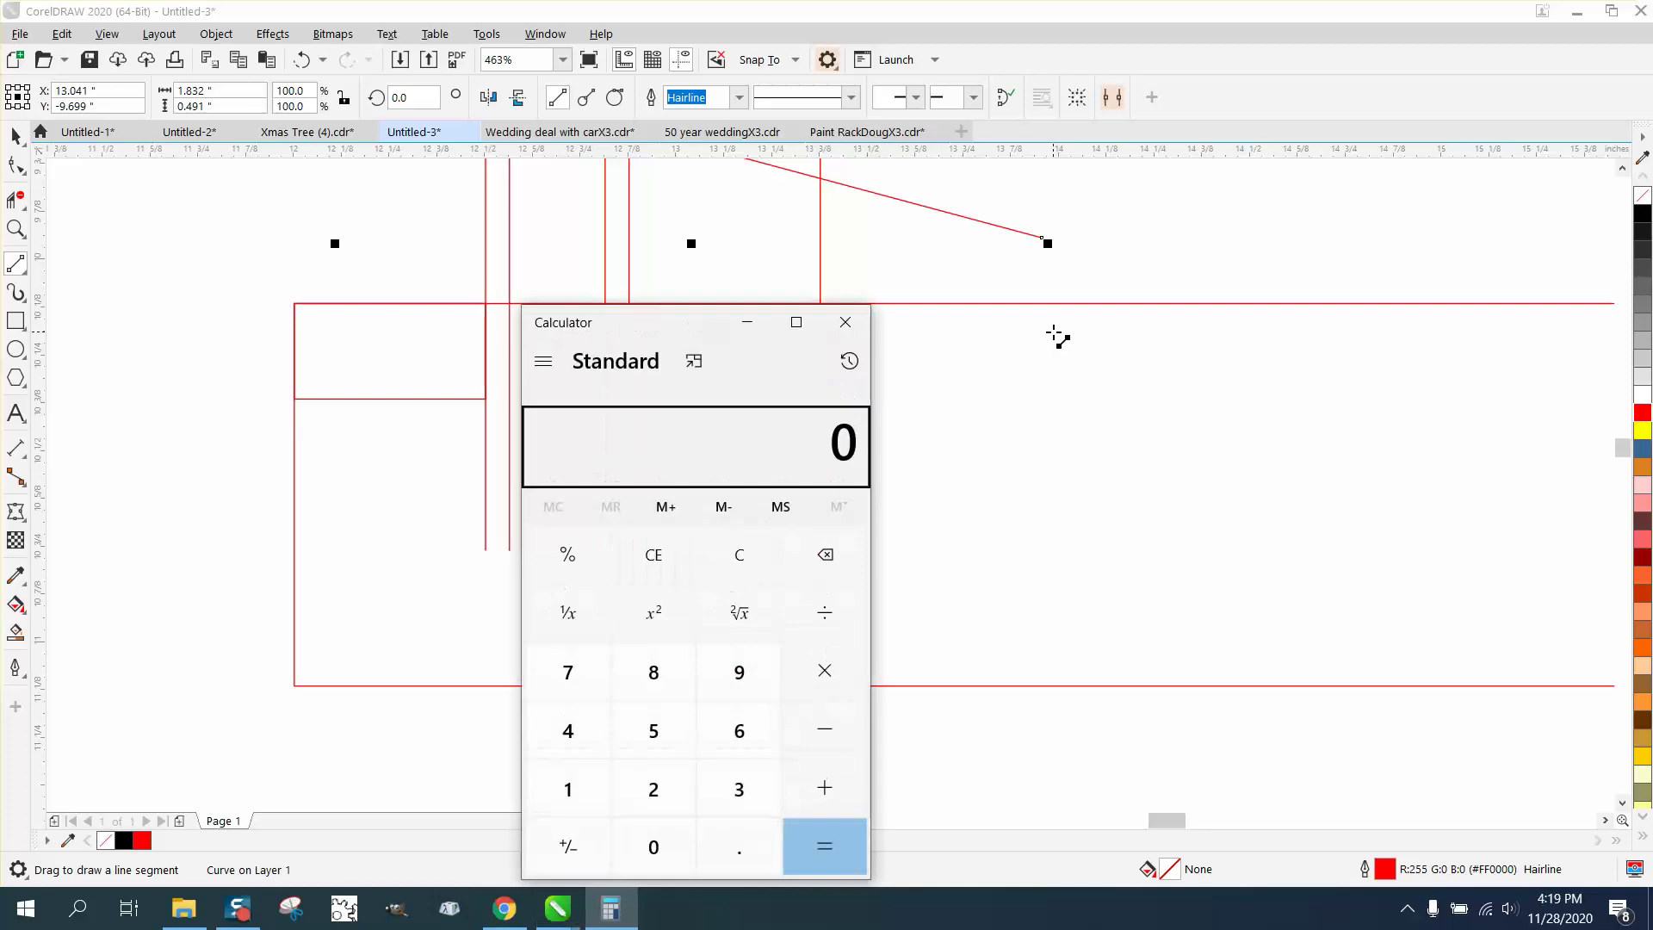
pyautogui.click(845, 322)
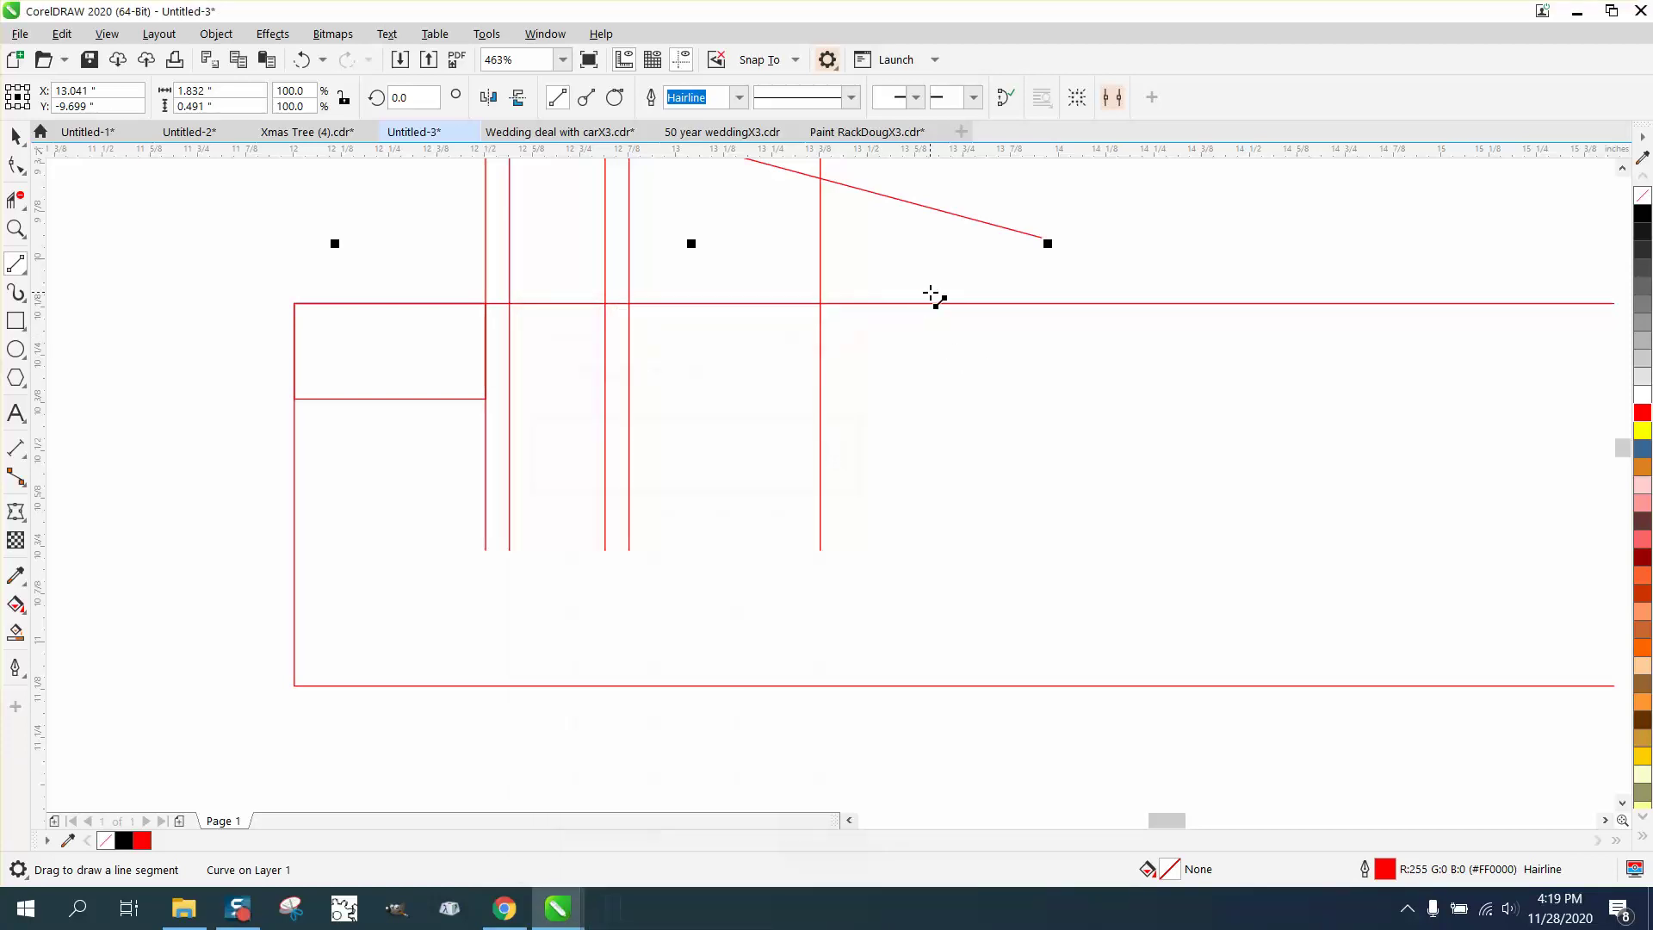
pyautogui.press('Delete')
pyautogui.moveTo(1421, 454); pyautogui.dragTo(230, 452)
pyautogui.click(15, 136)
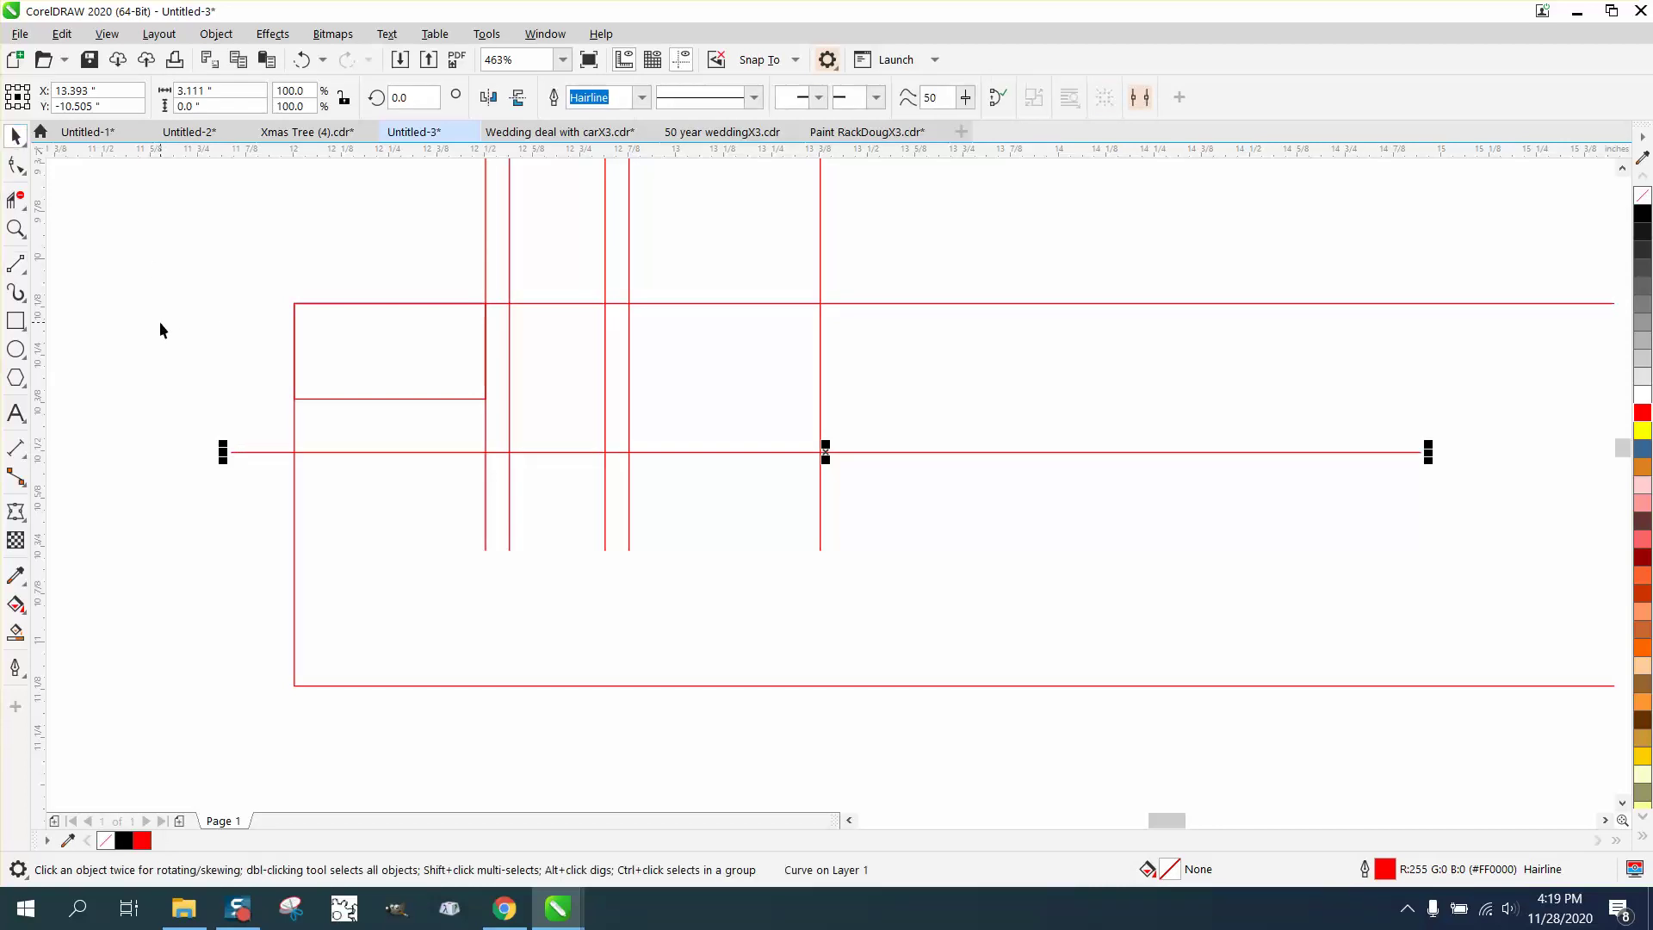
pyautogui.scroll(-1, 158, 322)
pyautogui.scroll(-1, 728, 396)
pyautogui.scroll(-2, 729, 405)
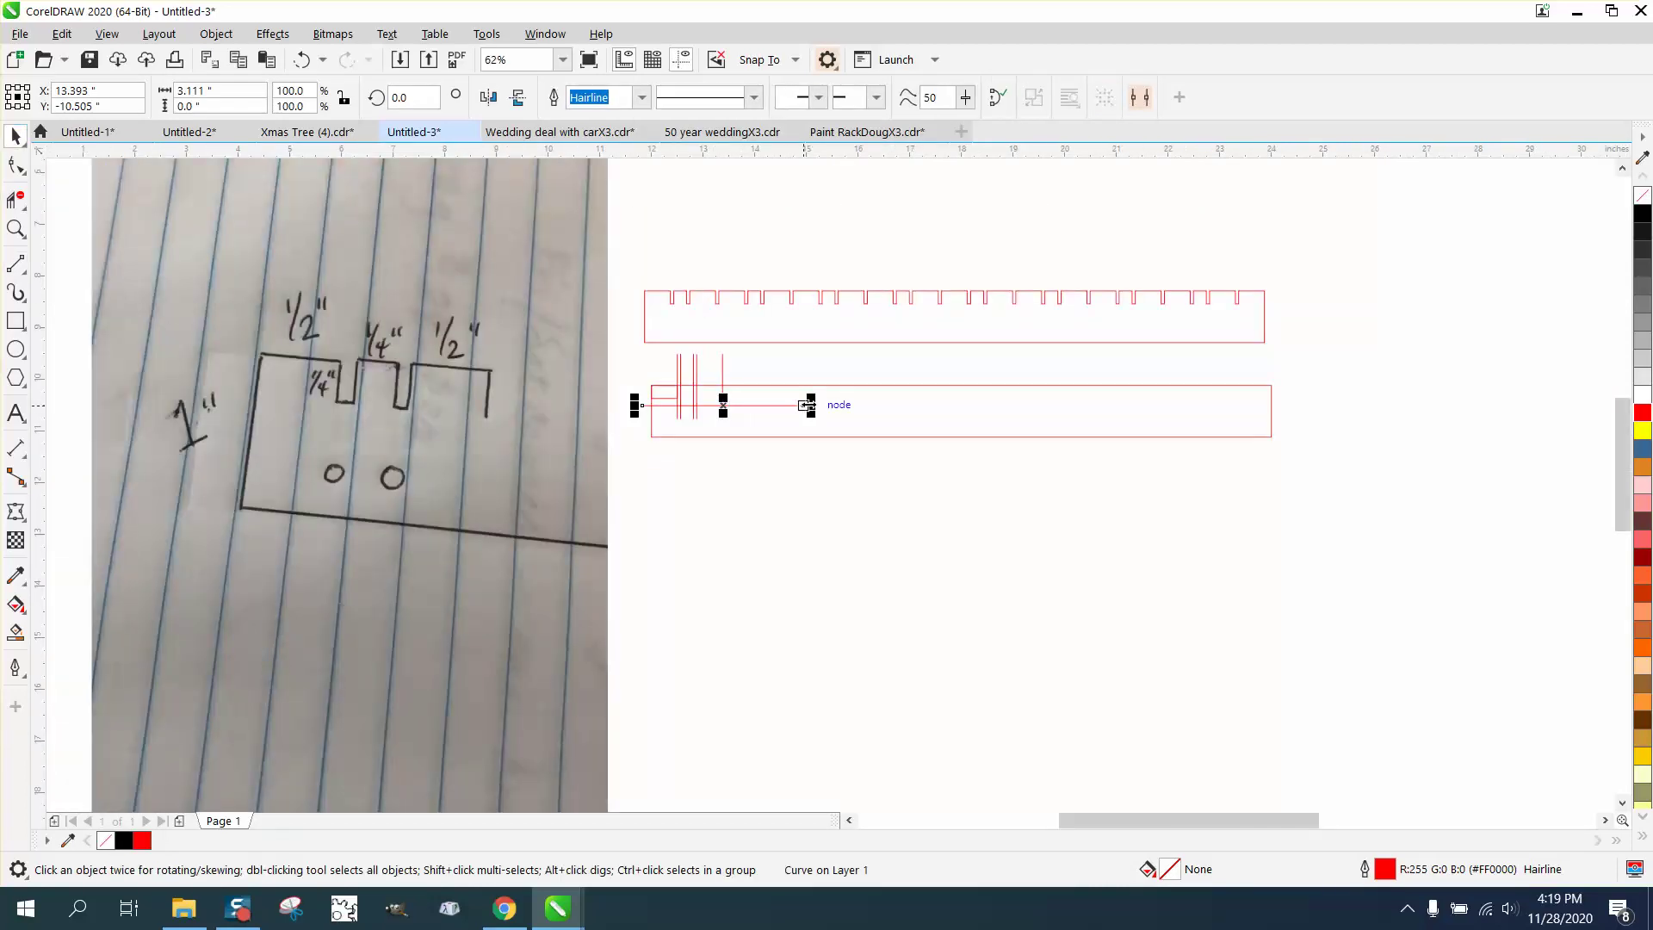
pyautogui.moveTo(807, 405); pyautogui.dragTo(1307, 405)
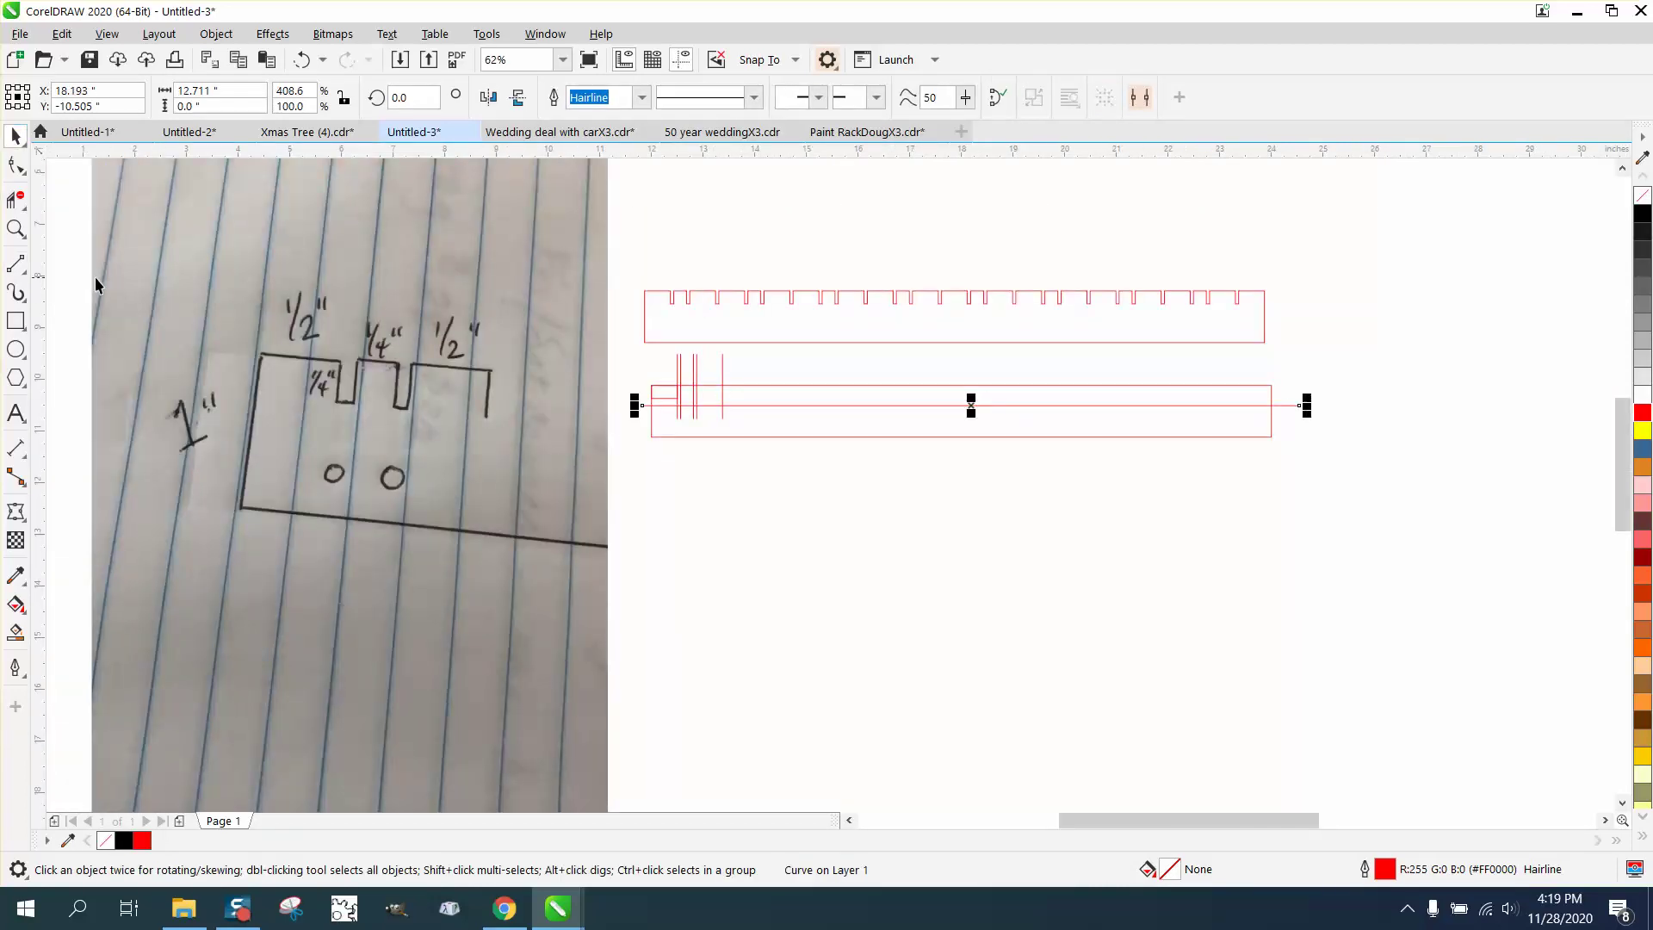
# Step: Move the horizontal line up to sit just below the strip's top edge
pyautogui.click(16, 228)
pyautogui.moveTo(605, 355)
pyautogui.mouseDown()
pyautogui.moveTo(1139, 546)
pyautogui.moveTo(1305, 568)
pyautogui.mouseUp()
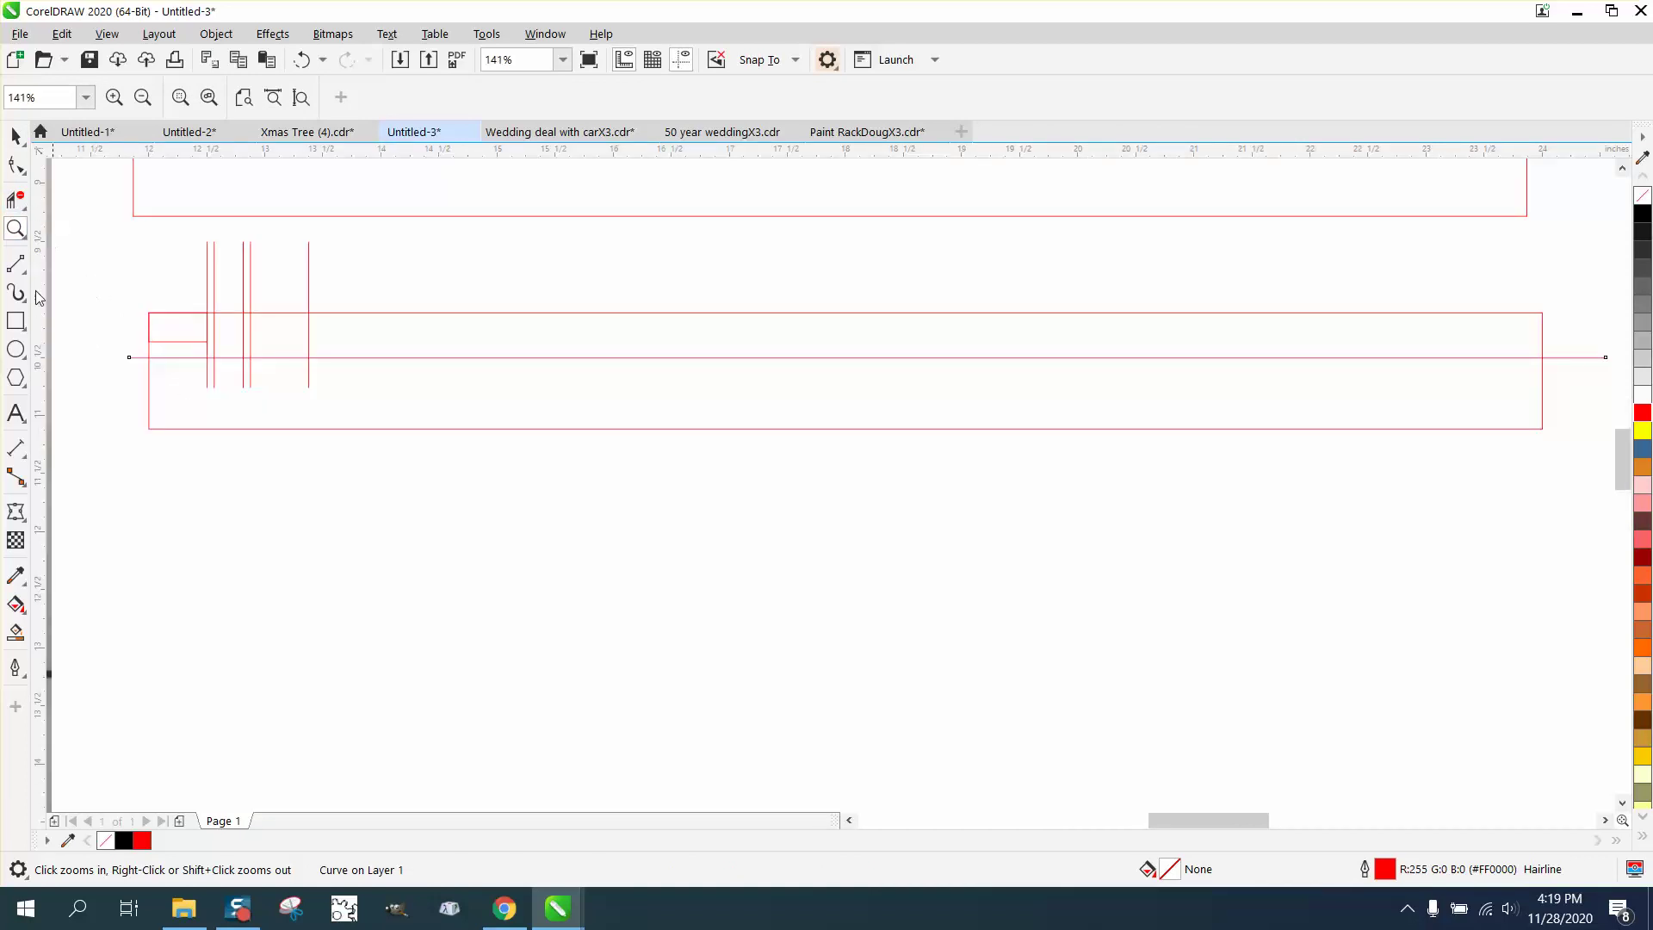
pyautogui.click(15, 200)
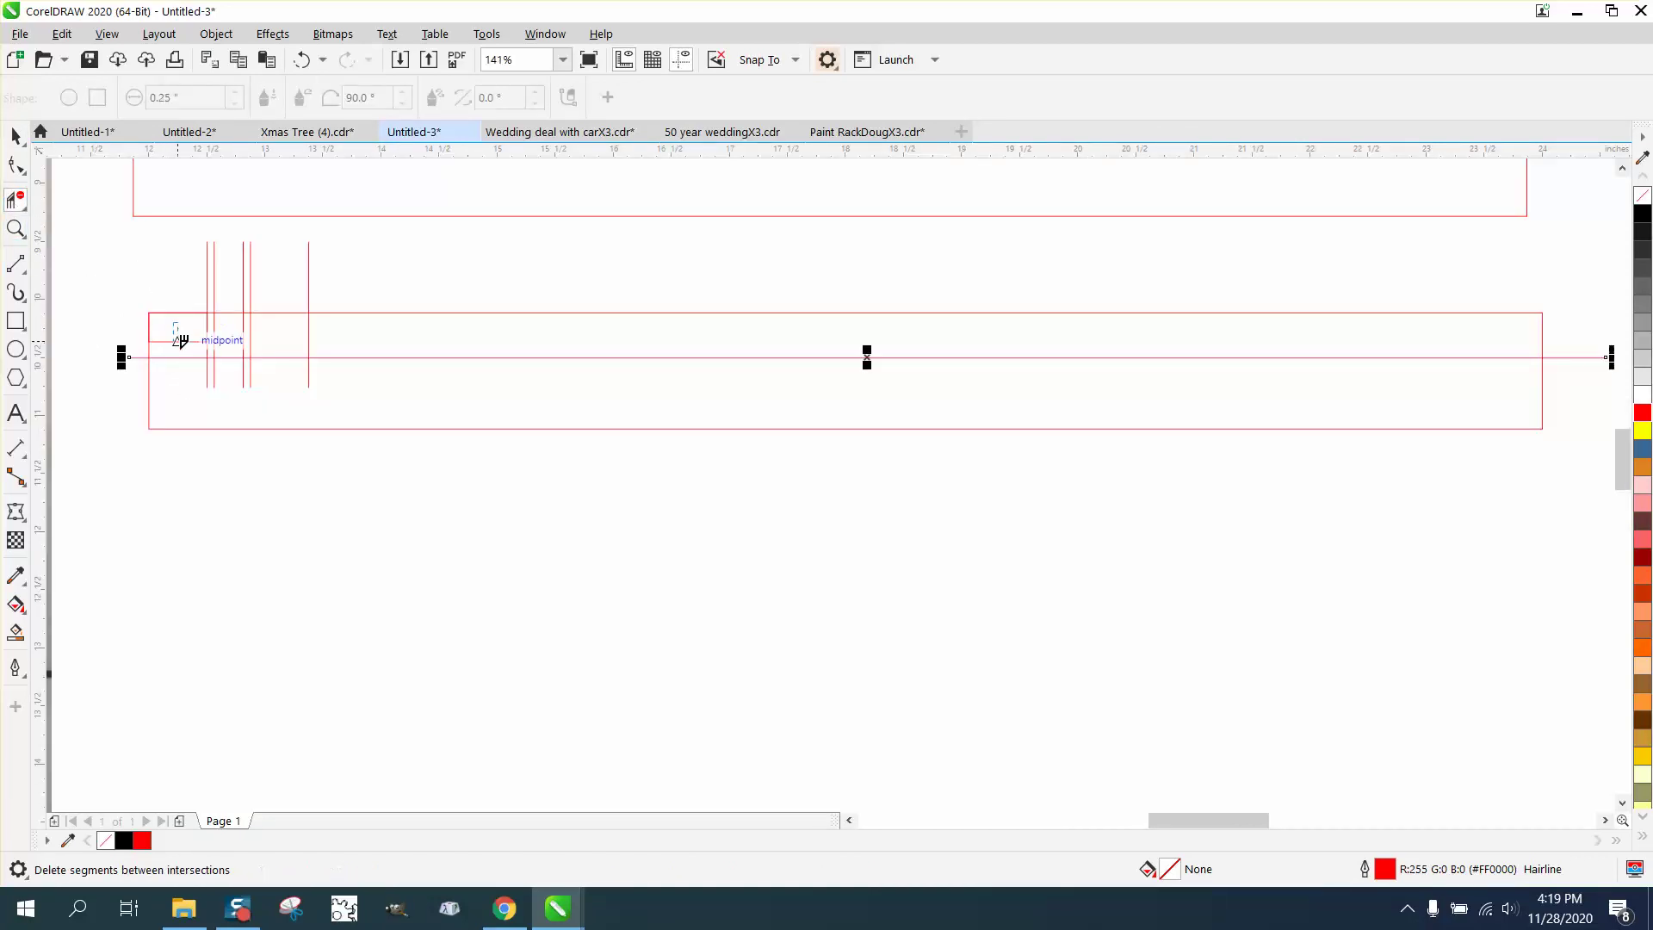
pyautogui.click(181, 340)
pyautogui.click(15, 136)
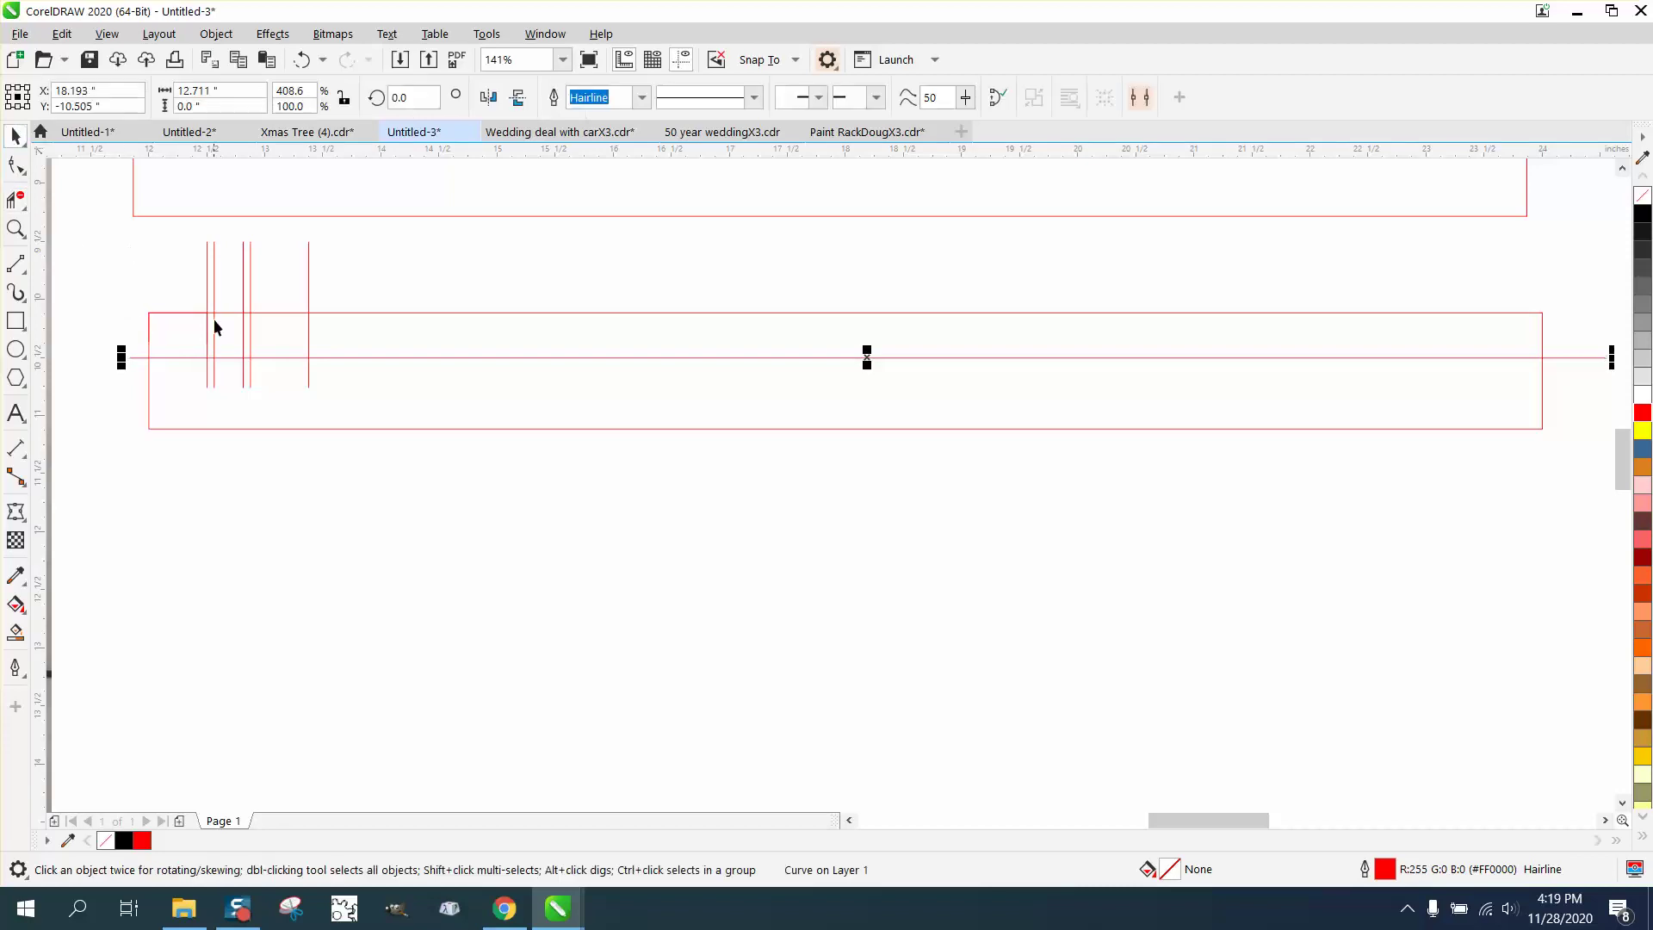
pyautogui.click(300, 60)
pyautogui.moveTo(191, 359); pyautogui.dragTo(192, 342)
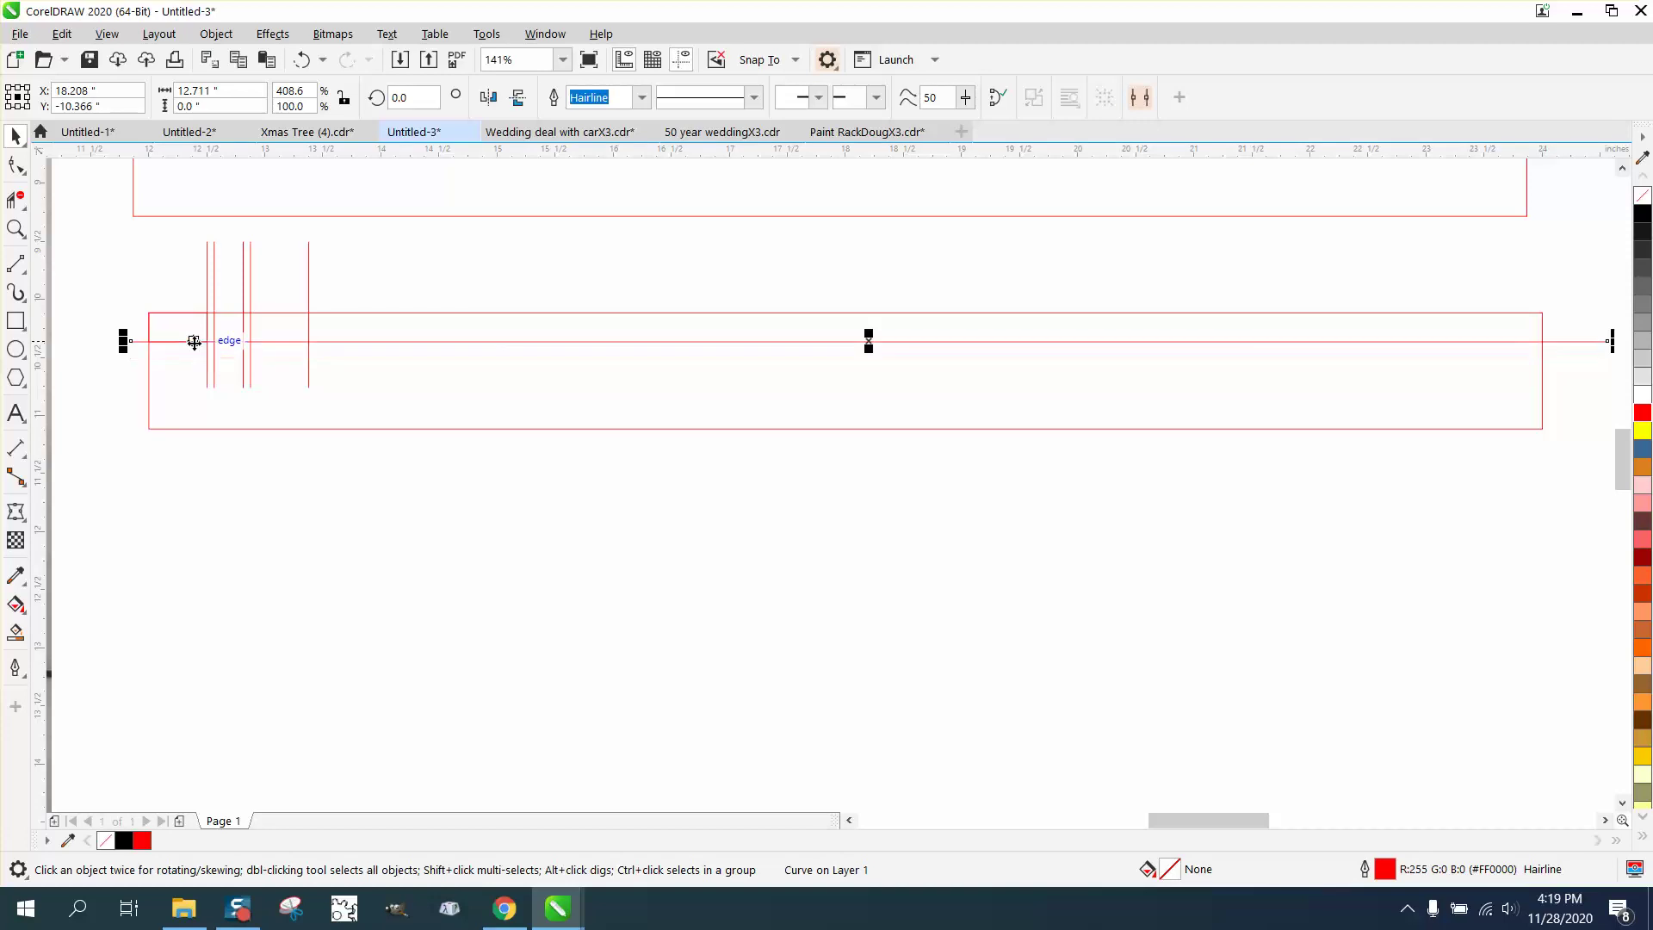
pyautogui.click(15, 229)
pyautogui.moveTo(121, 284); pyautogui.dragTo(613, 517)
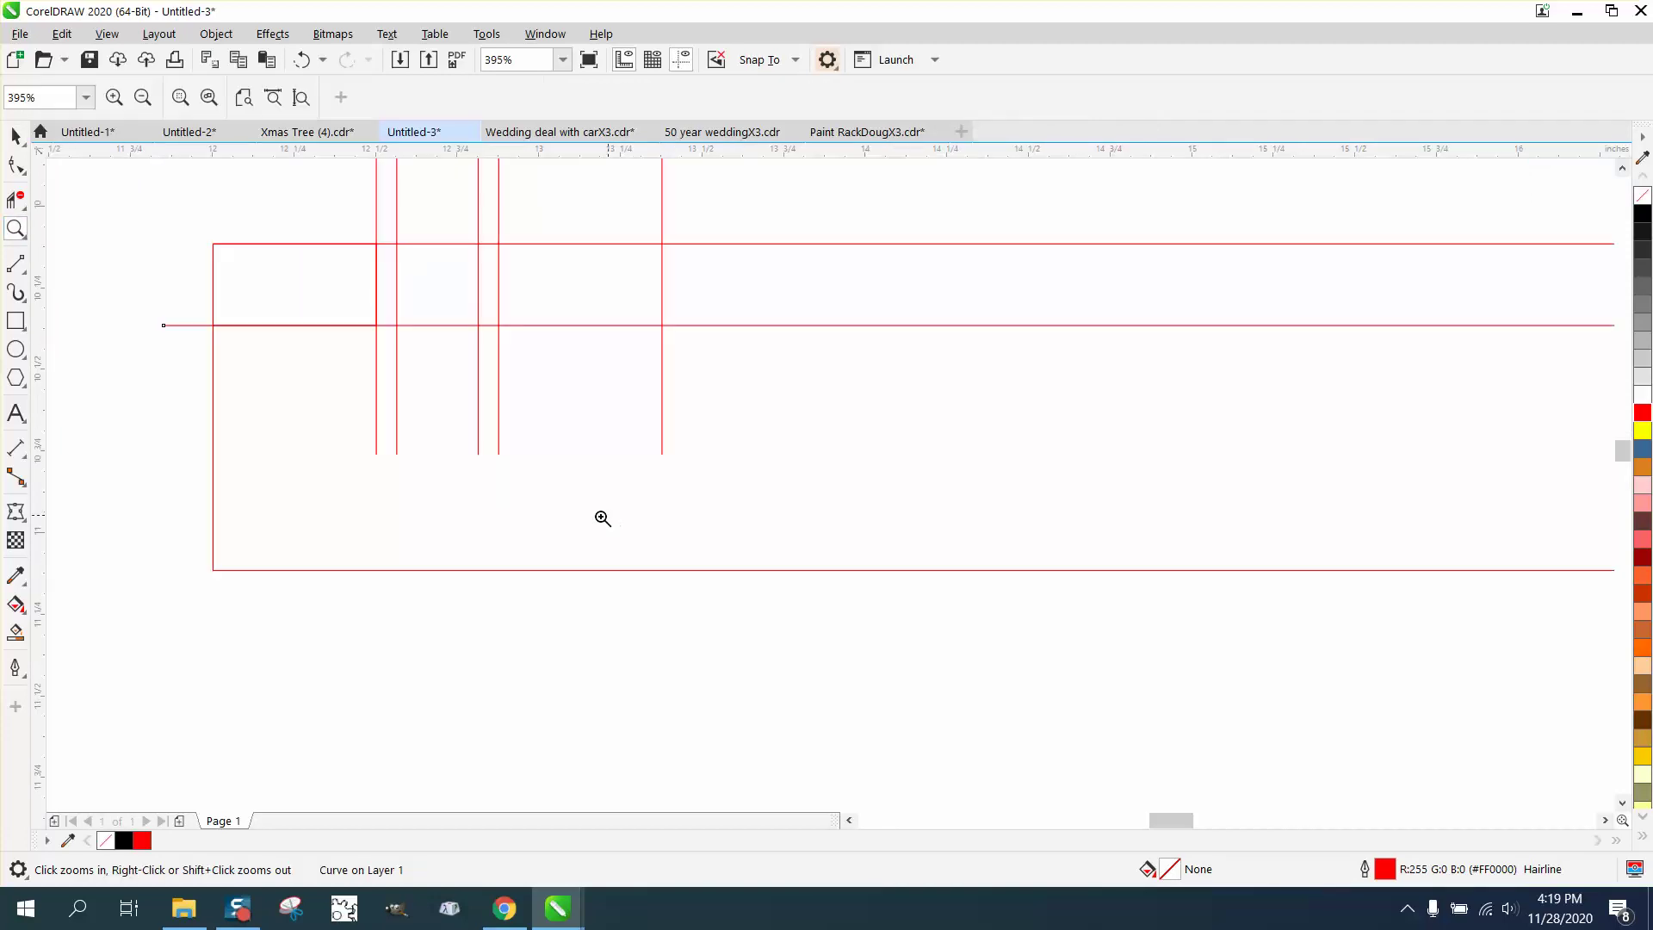
pyautogui.rightClick(313, 361)
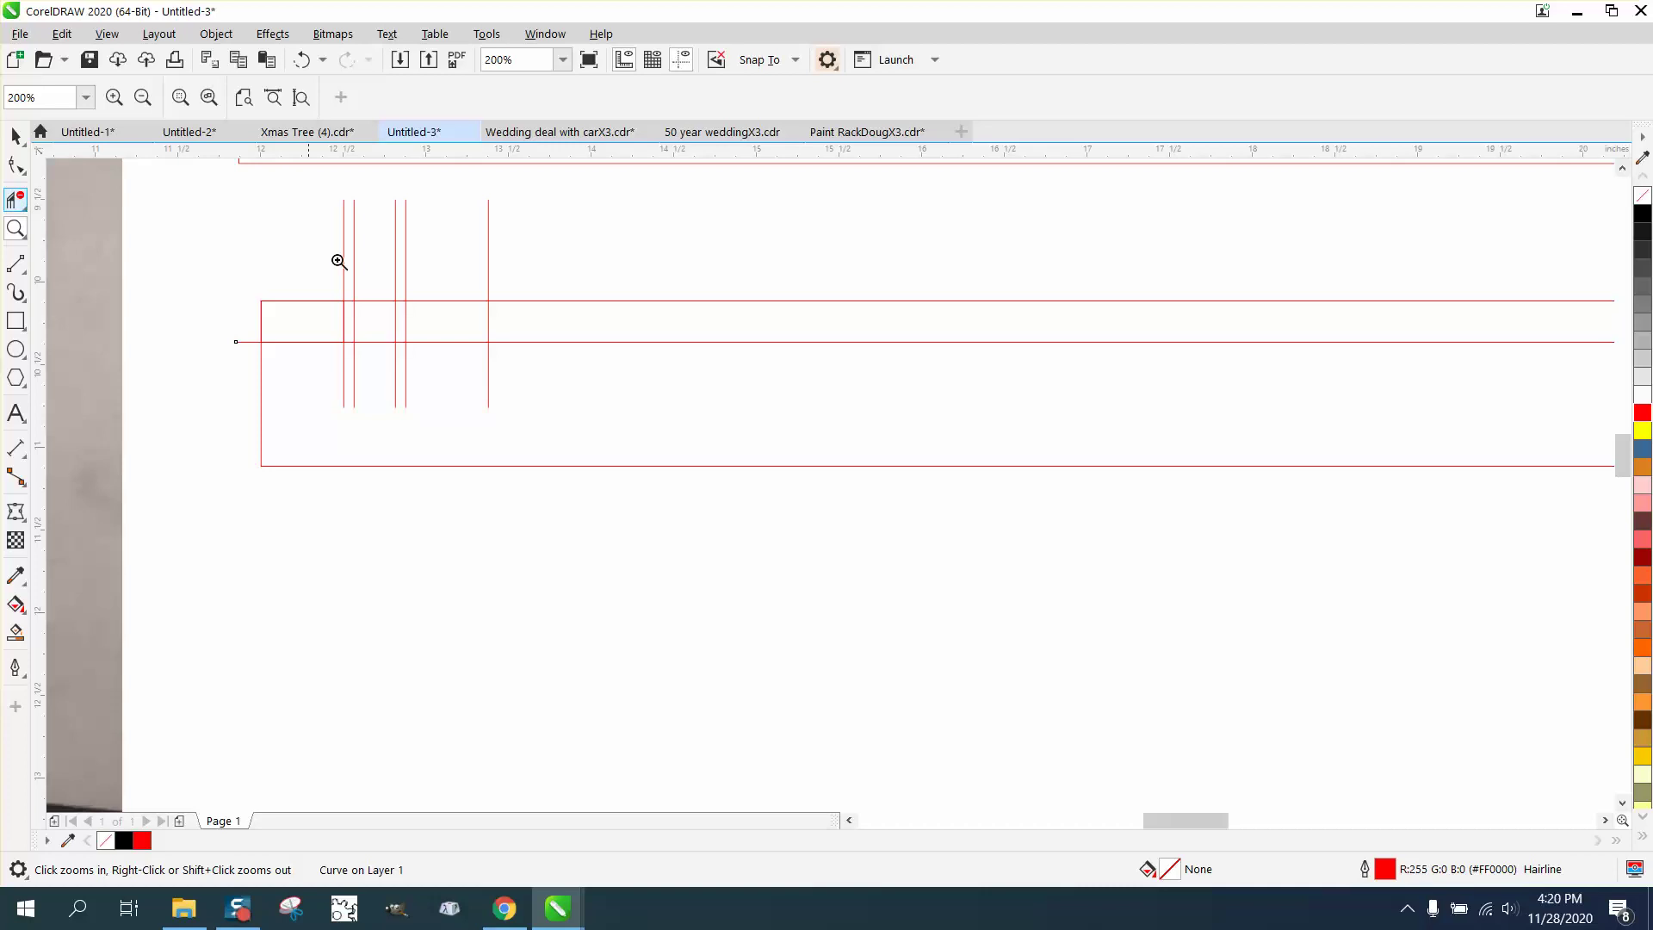
# Step: Delete the vertical line parts below the horizontal line and the horizontal pieces beside the slots
pyautogui.click(16, 199)
pyautogui.click(122, 244)
pyautogui.moveTo(298, 249); pyautogui.dragTo(575, 263)
pyautogui.moveTo(514, 370); pyautogui.dragTo(519, 382)
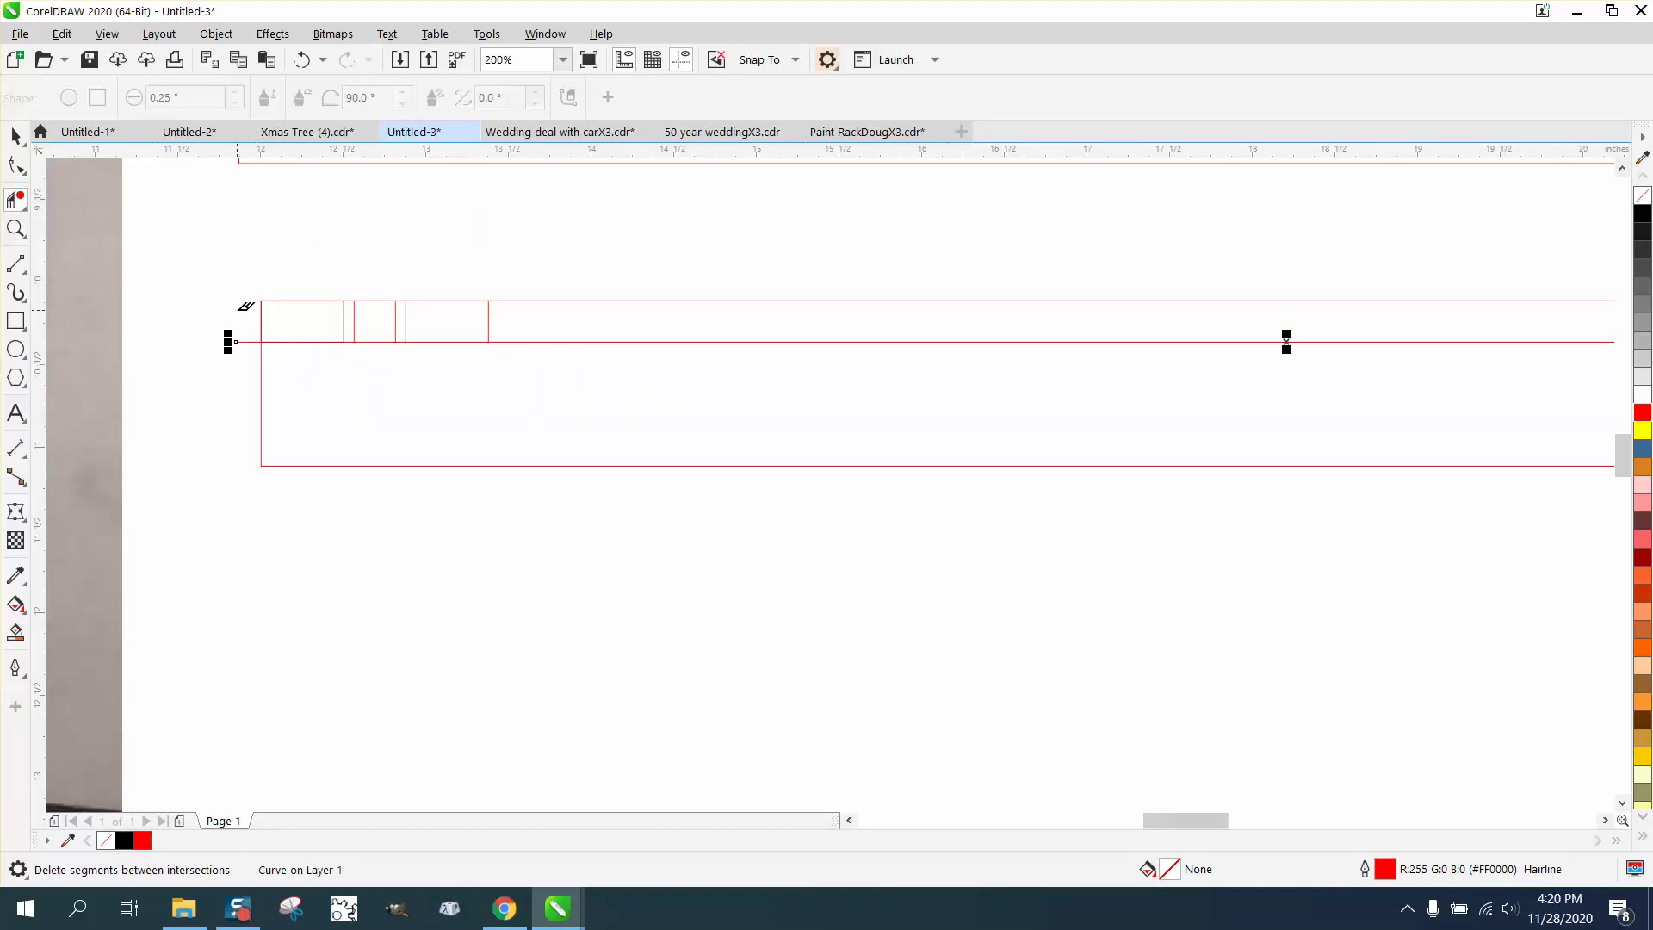
pyautogui.moveTo(242, 309); pyautogui.dragTo(248, 377)
pyautogui.moveTo(517, 324); pyautogui.dragTo(519, 373)
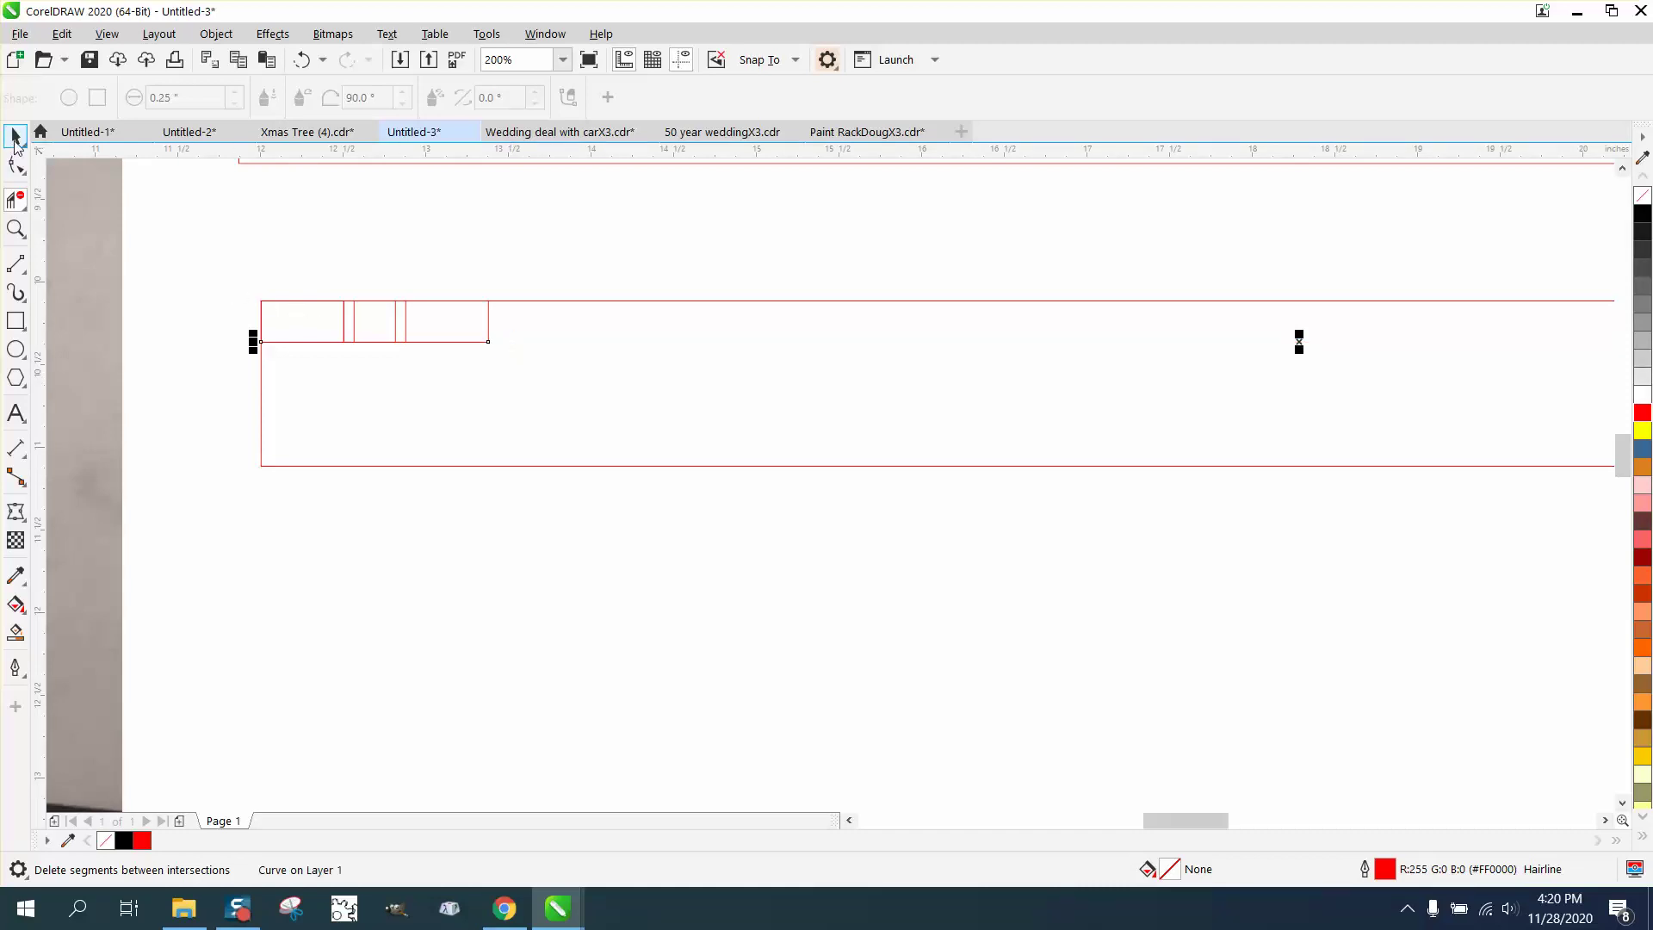
# Step: Remove the leftover line stub protruding past the strip's right end
pyautogui.click(15, 136)
pyautogui.moveTo(214, 259); pyautogui.dragTo(546, 385)
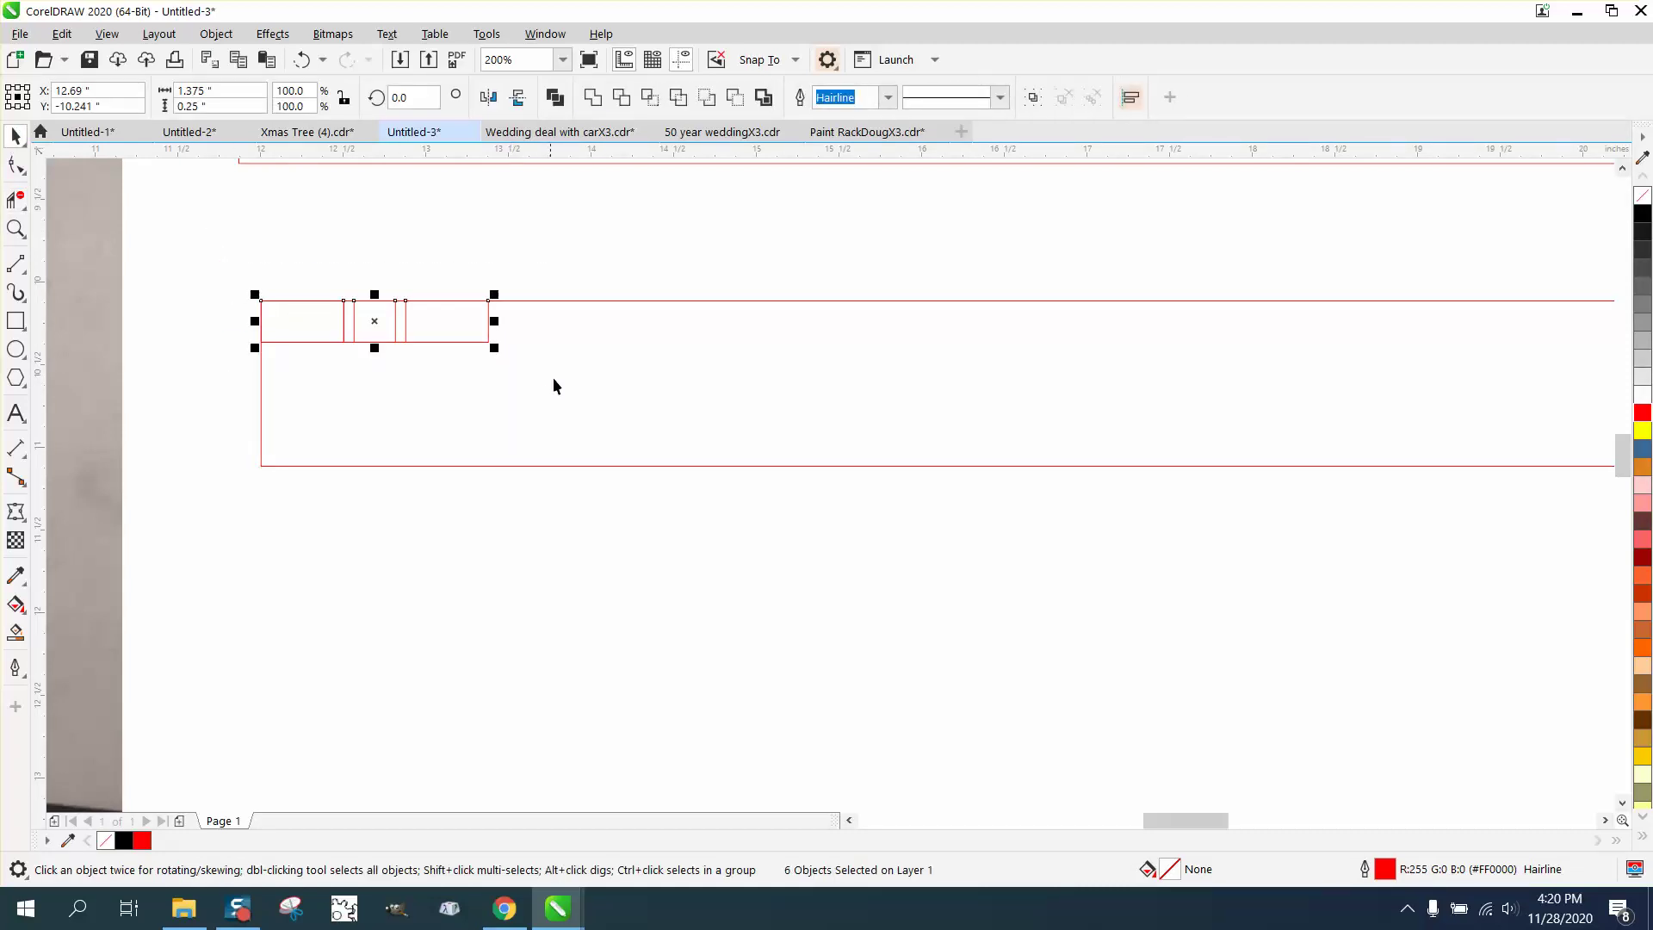
pyautogui.scroll(-2, 904, 372)
pyautogui.click(1606, 356)
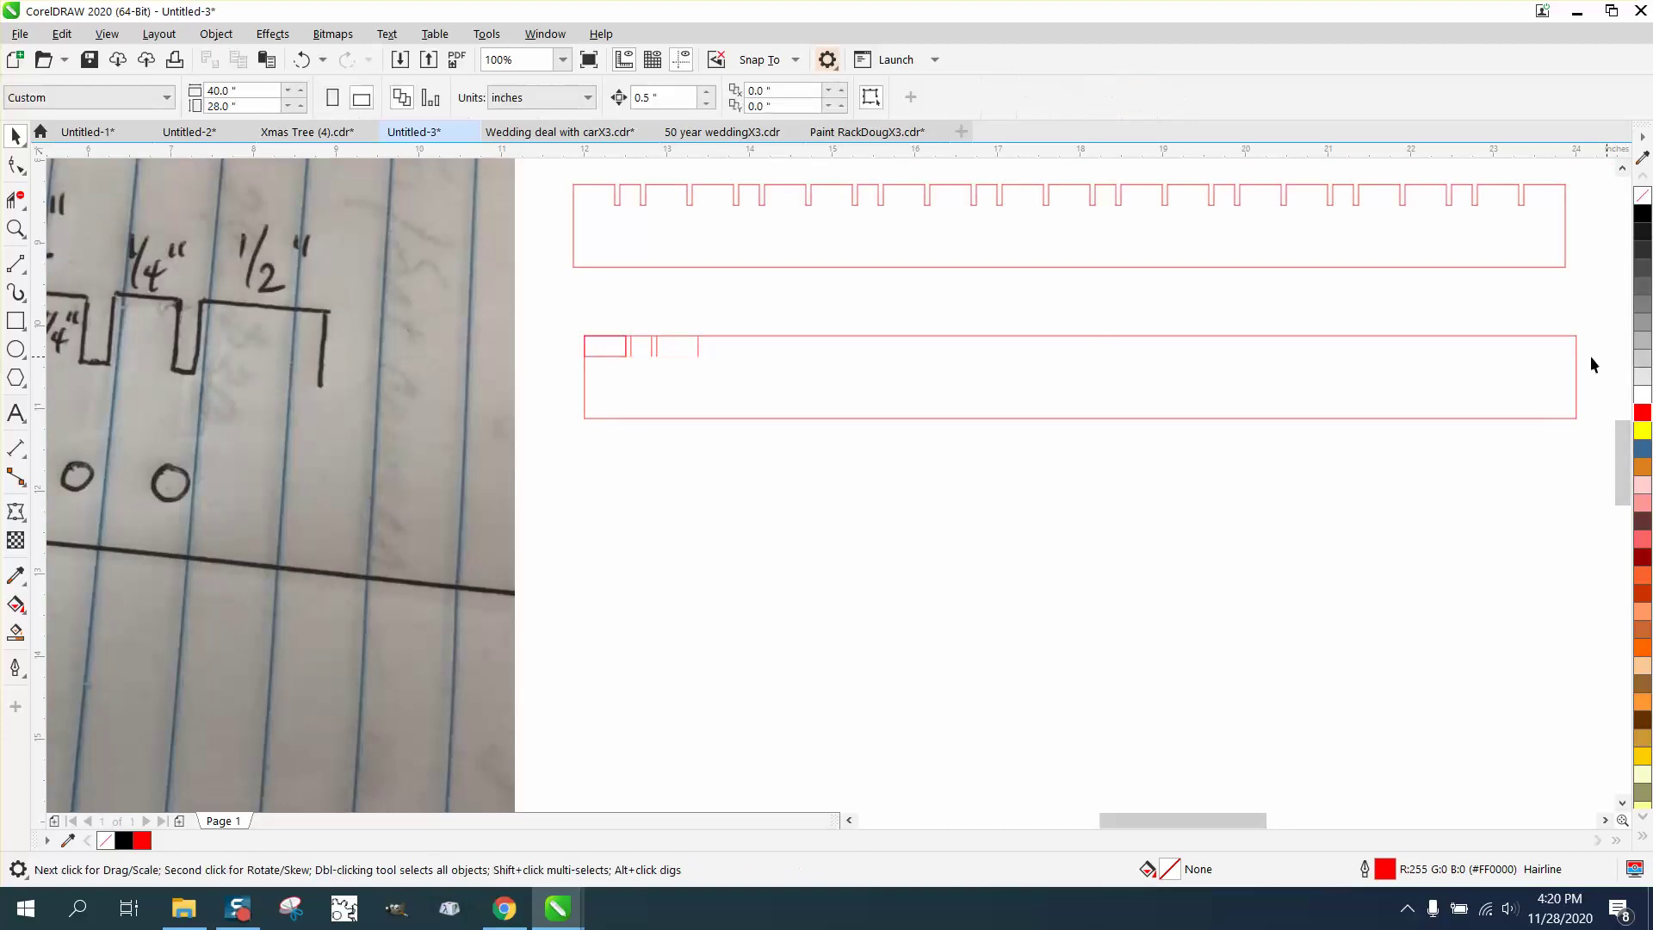
pyautogui.click(302, 60)
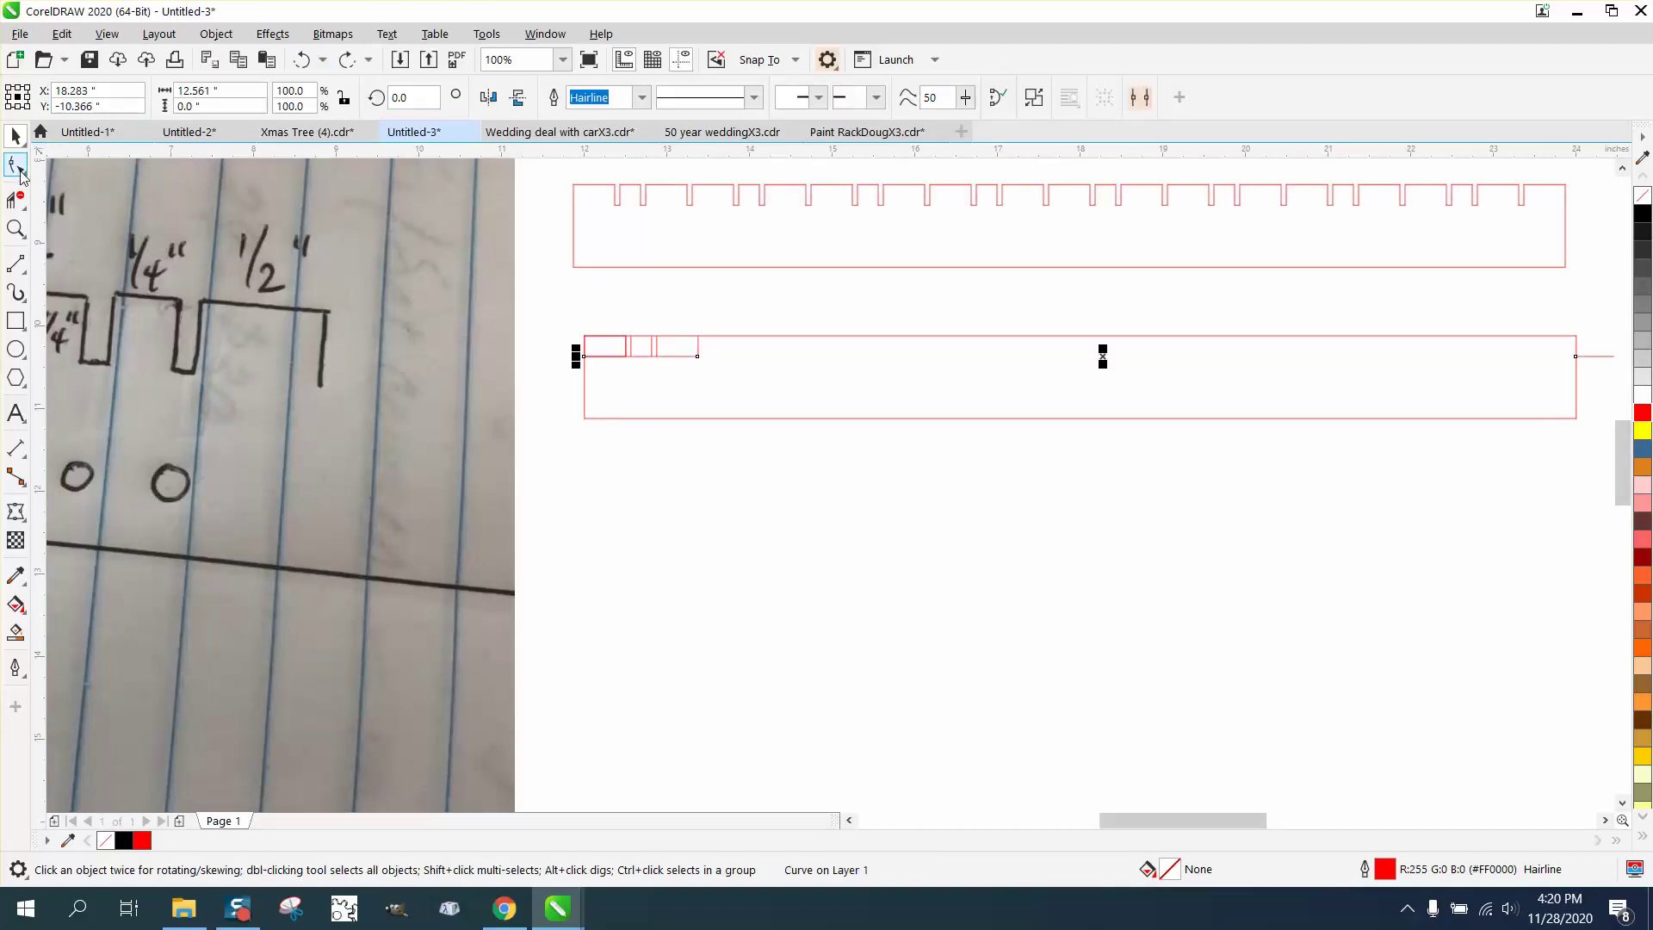
pyautogui.click(16, 166)
pyautogui.click(16, 199)
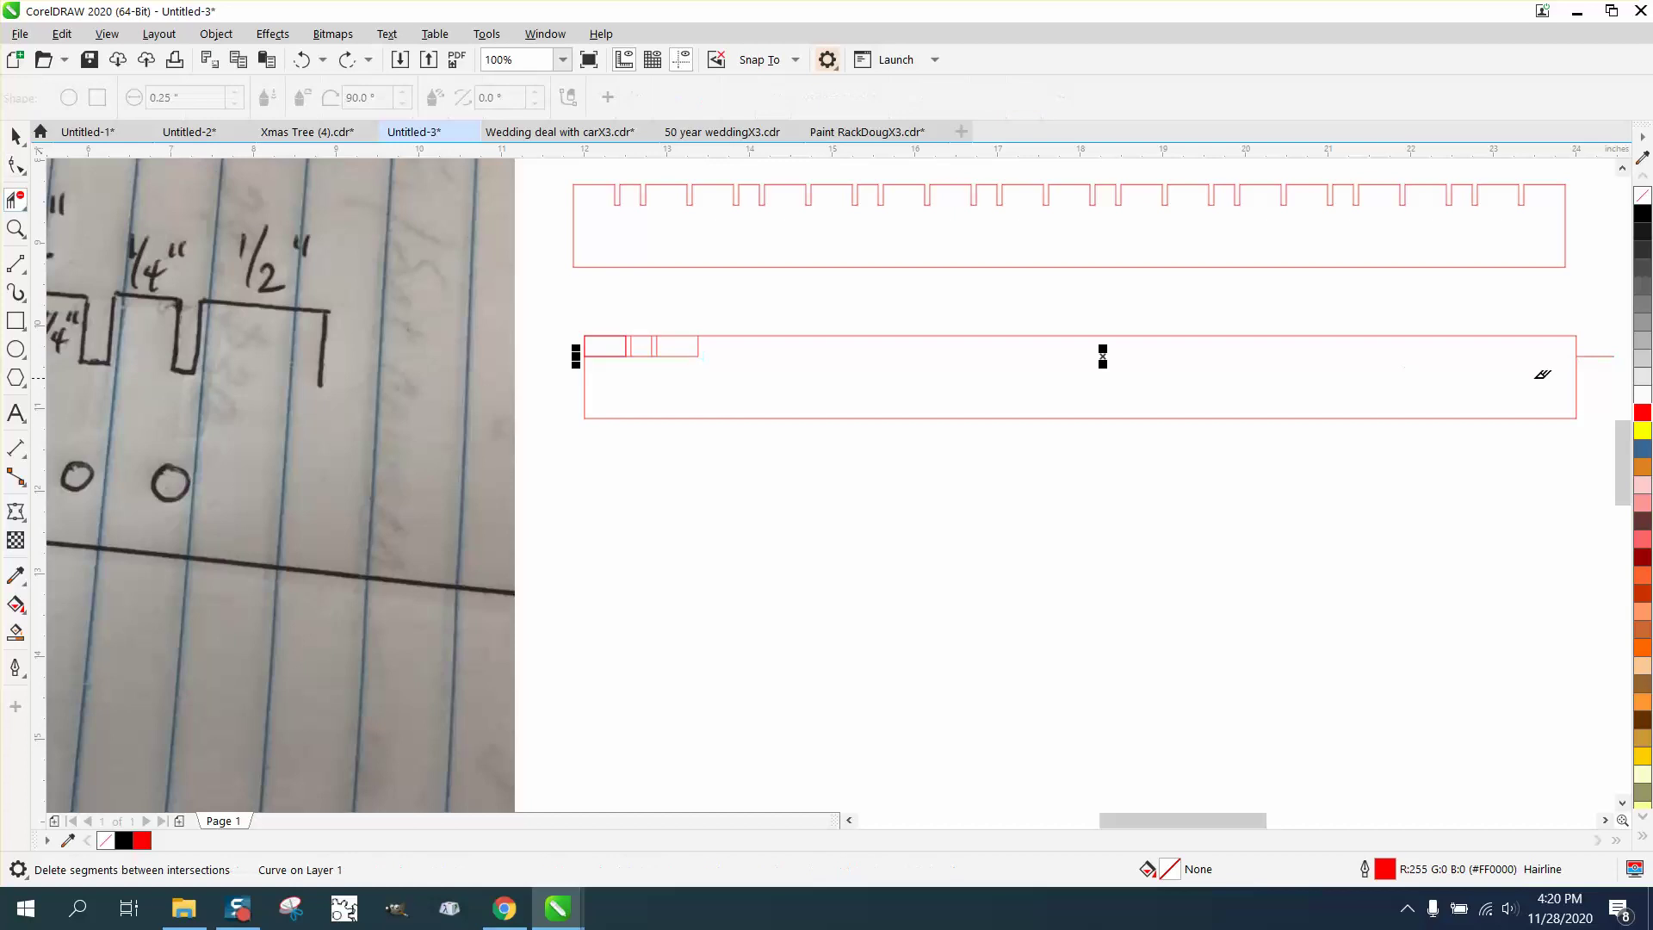
pyautogui.click(1600, 353)
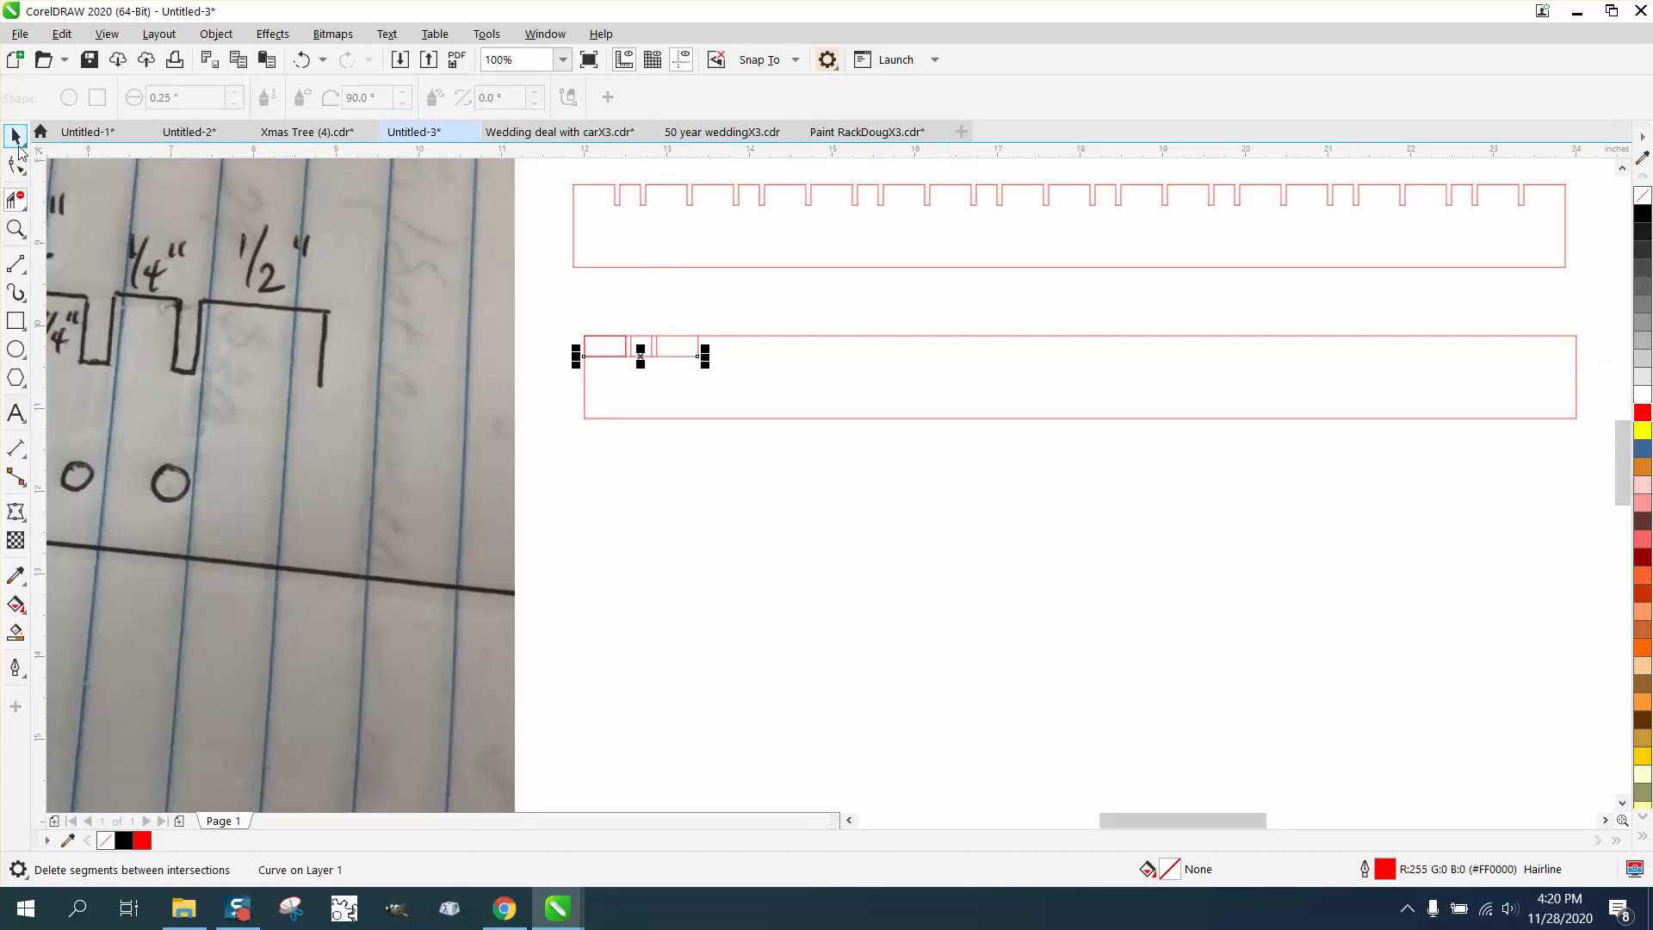
pyautogui.click(16, 137)
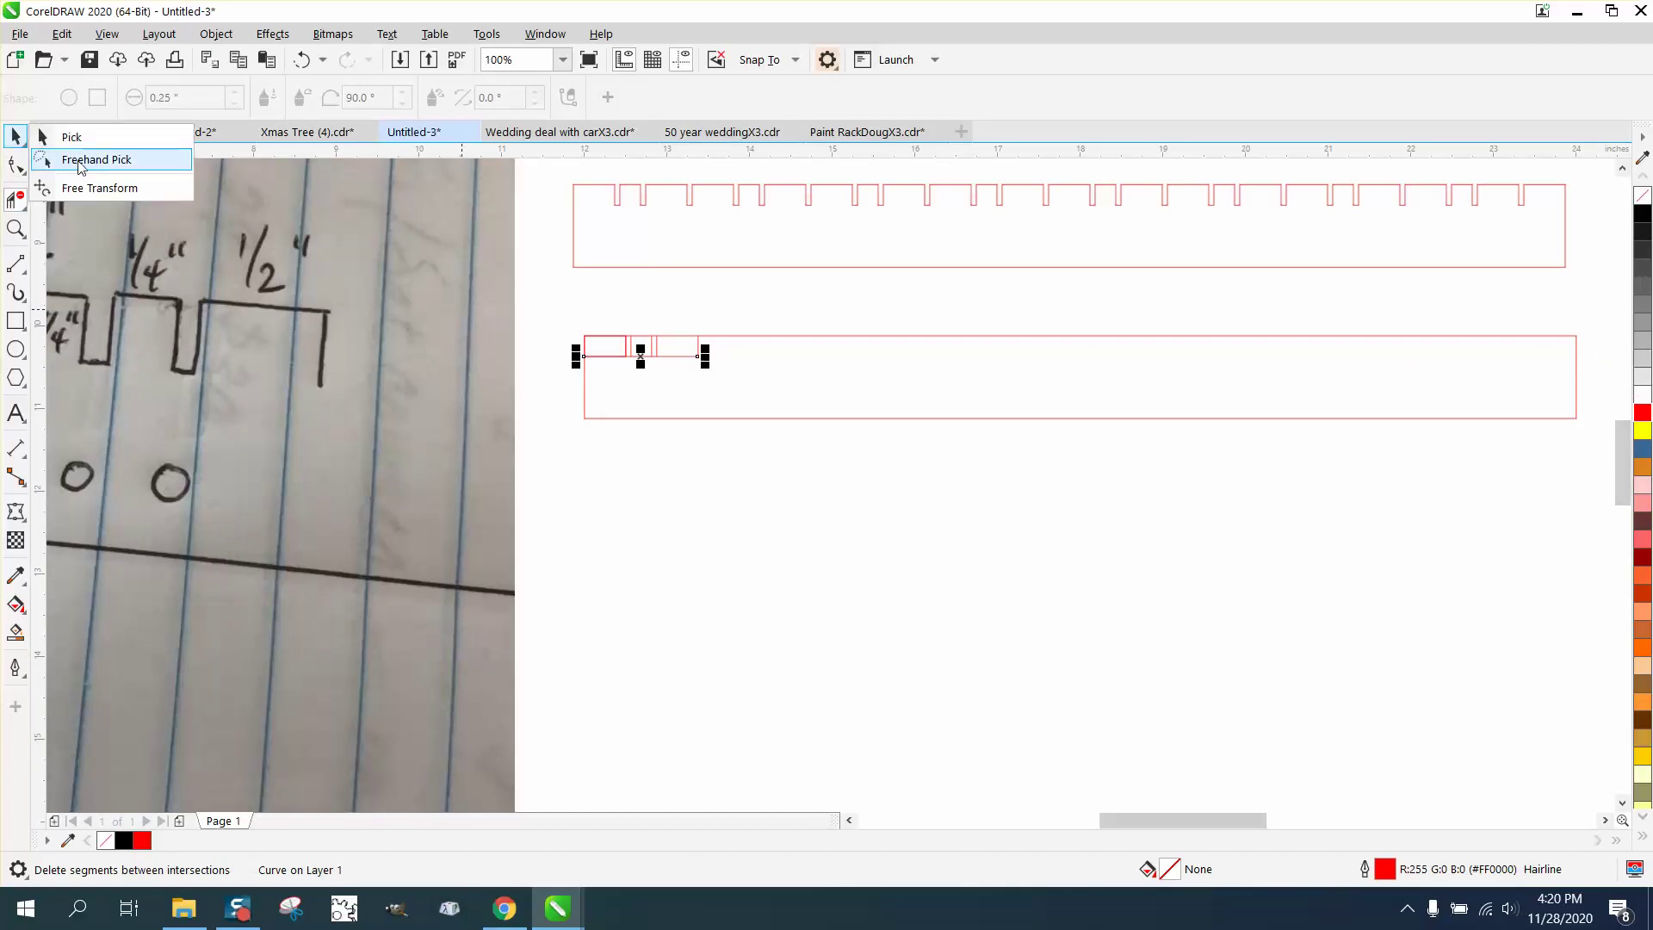
# Step: Group the seven small slot rectangles into one object
pyautogui.click(71, 137)
pyautogui.click(16, 228)
pyautogui.click(78, 225)
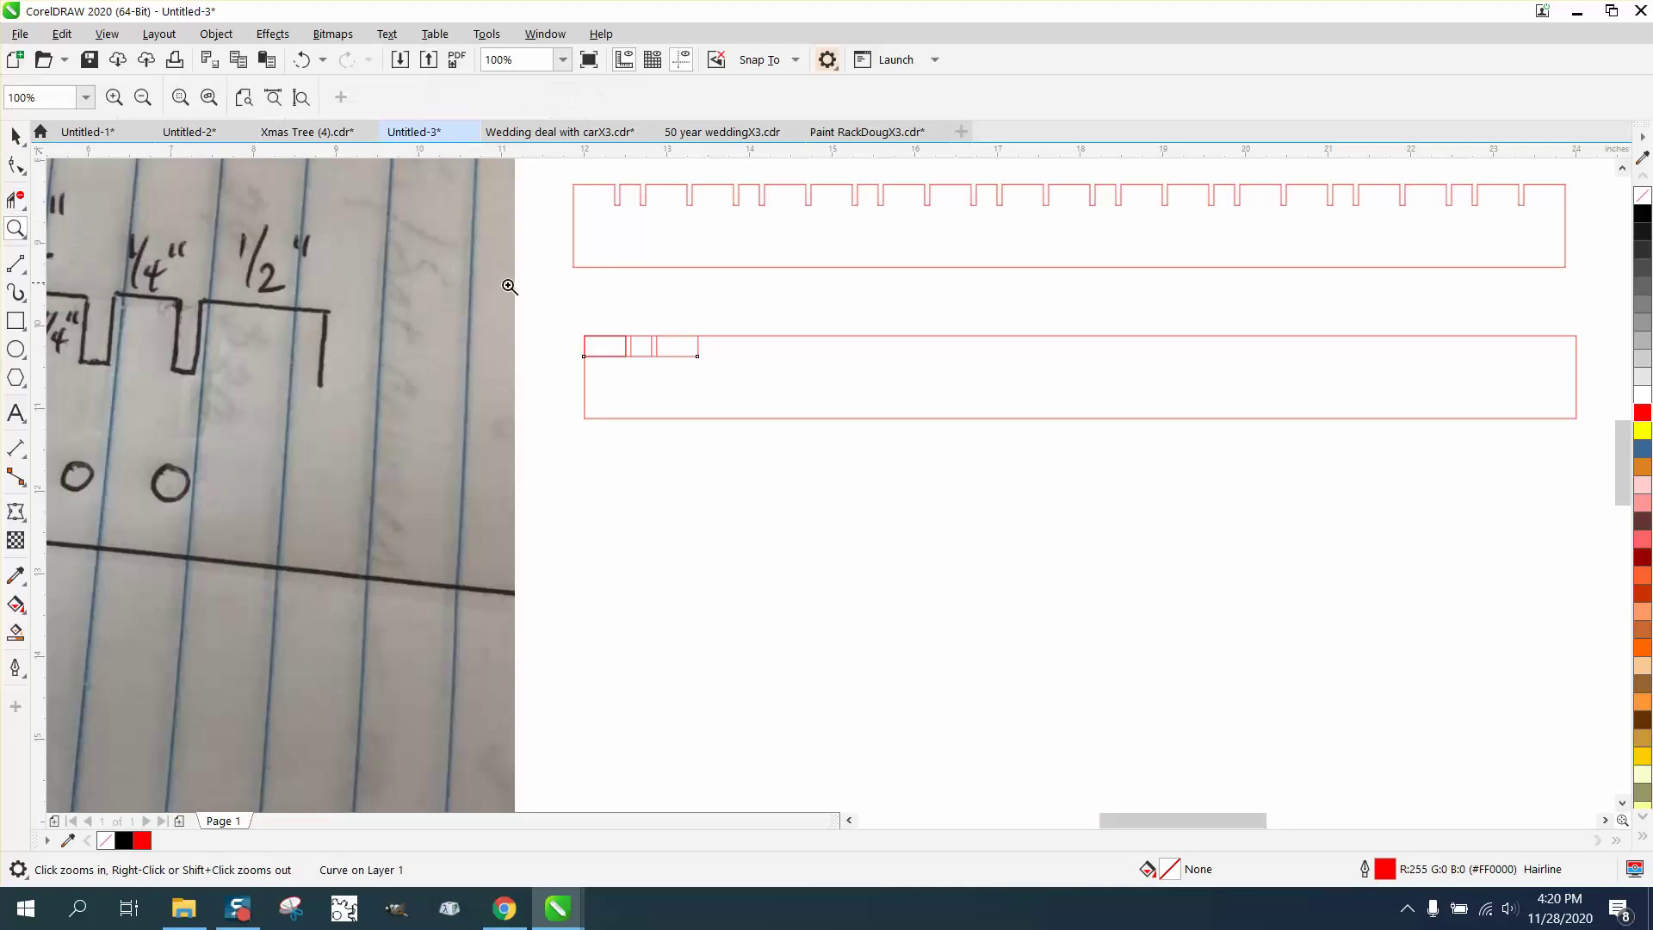
pyautogui.moveTo(560, 312); pyautogui.dragTo(774, 418)
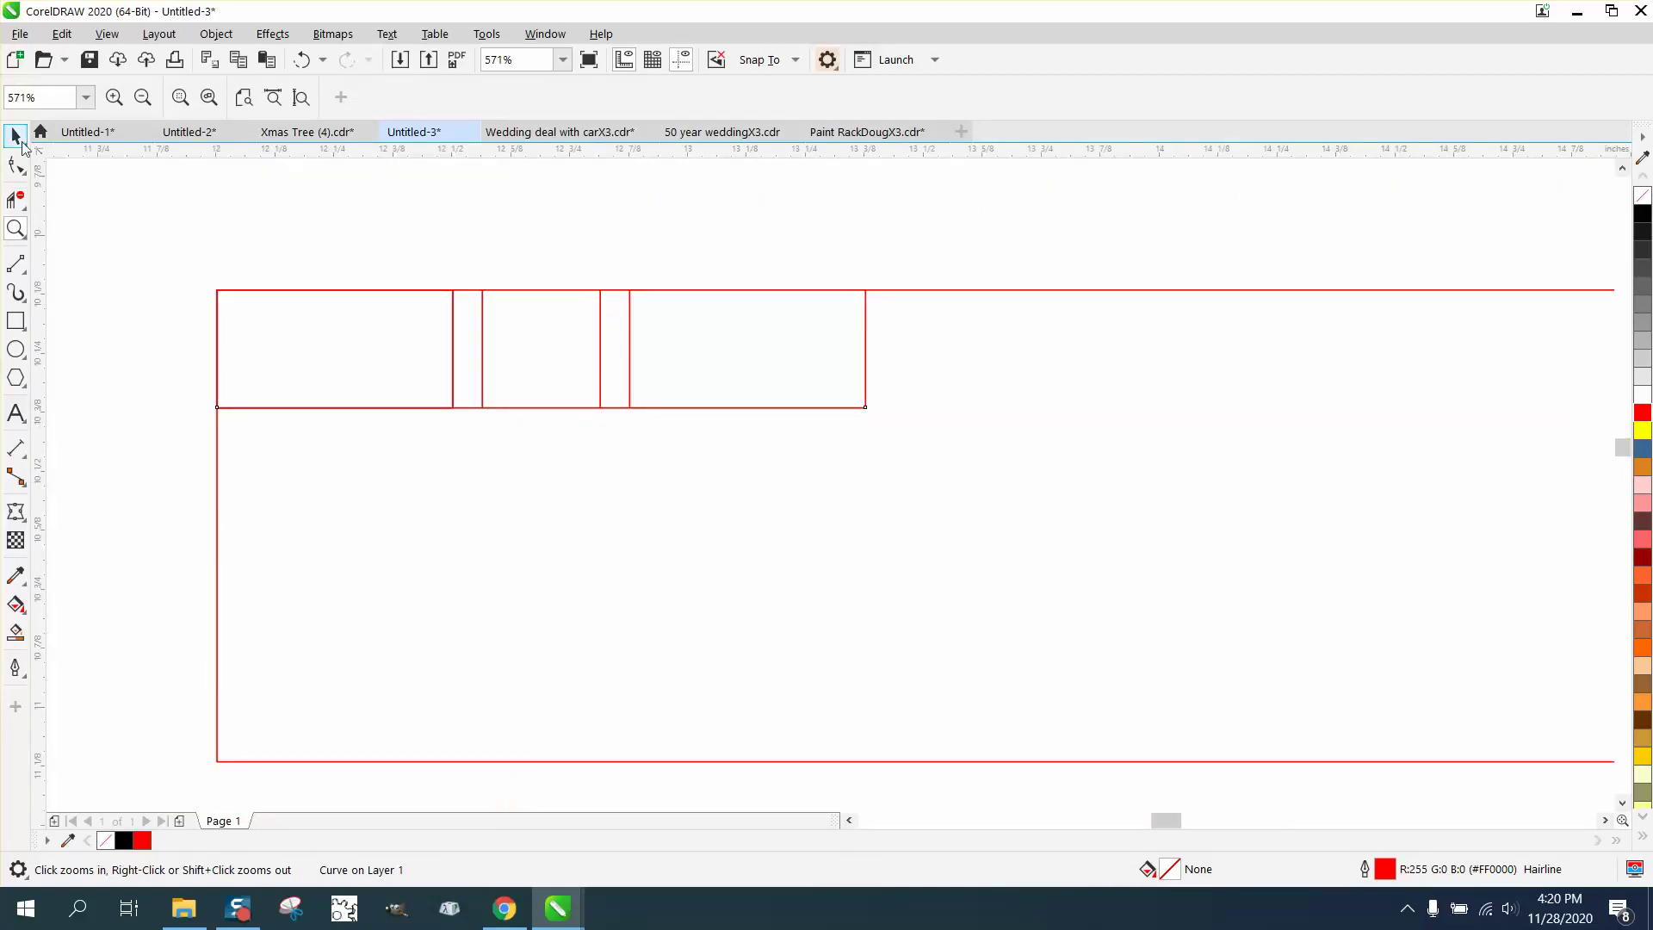
pyautogui.click(16, 136)
pyautogui.moveTo(191, 251); pyautogui.dragTo(335, 370)
pyautogui.moveTo(880, 474); pyautogui.dragTo(900, 476)
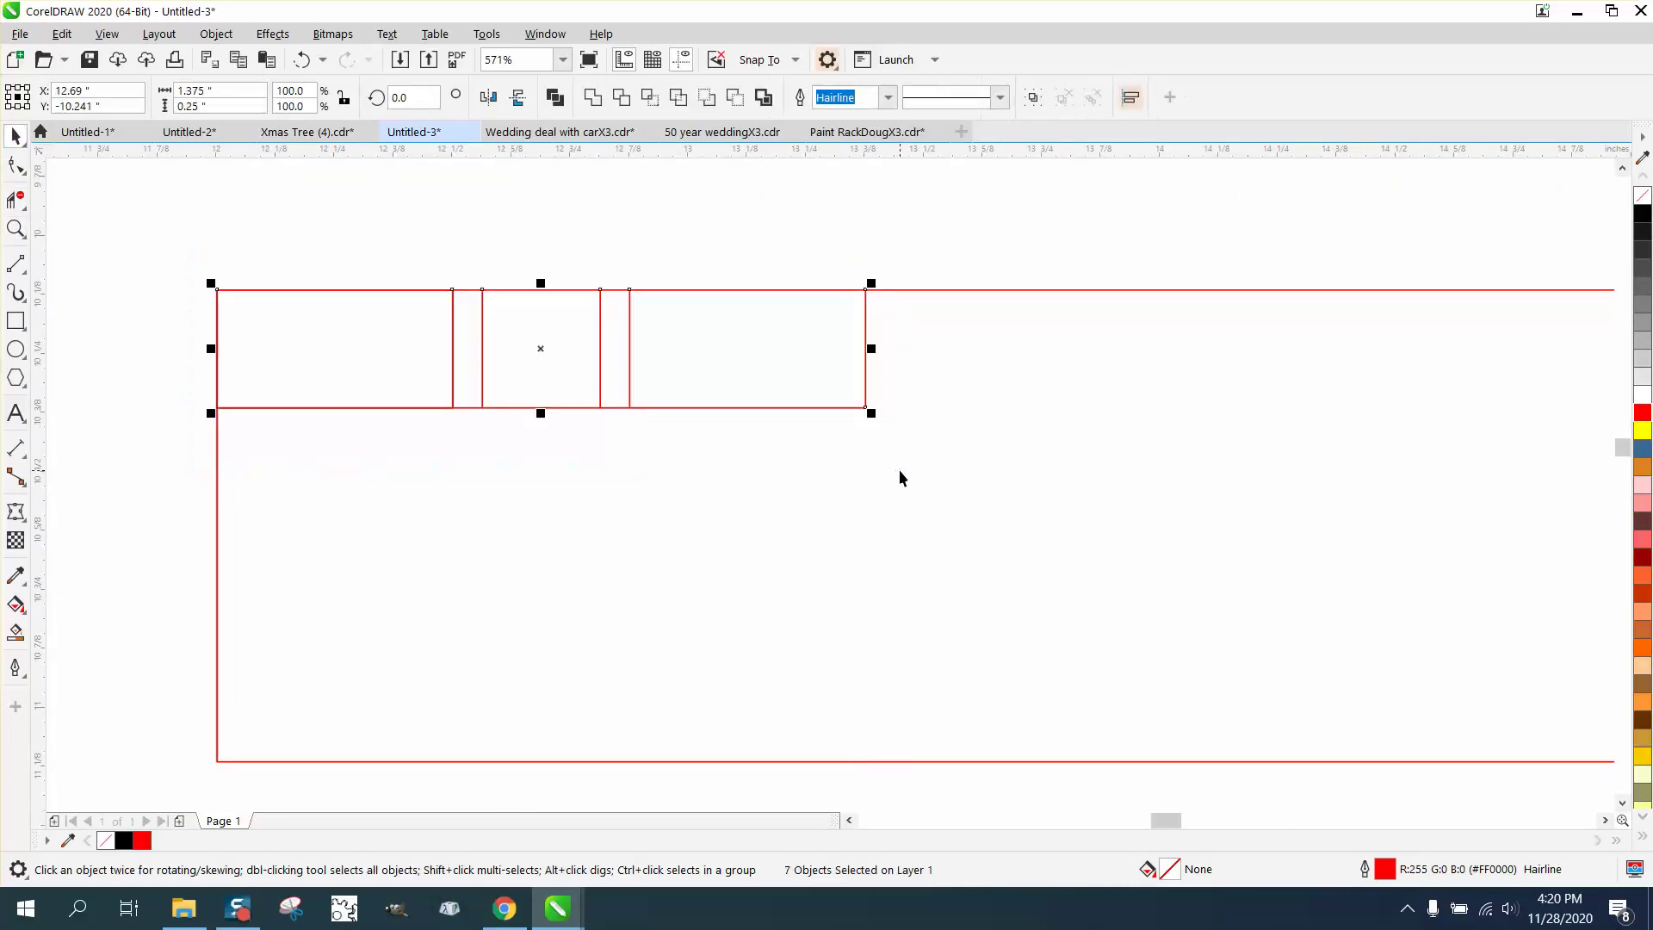
pyautogui.hotkey('ctrl', 'g')
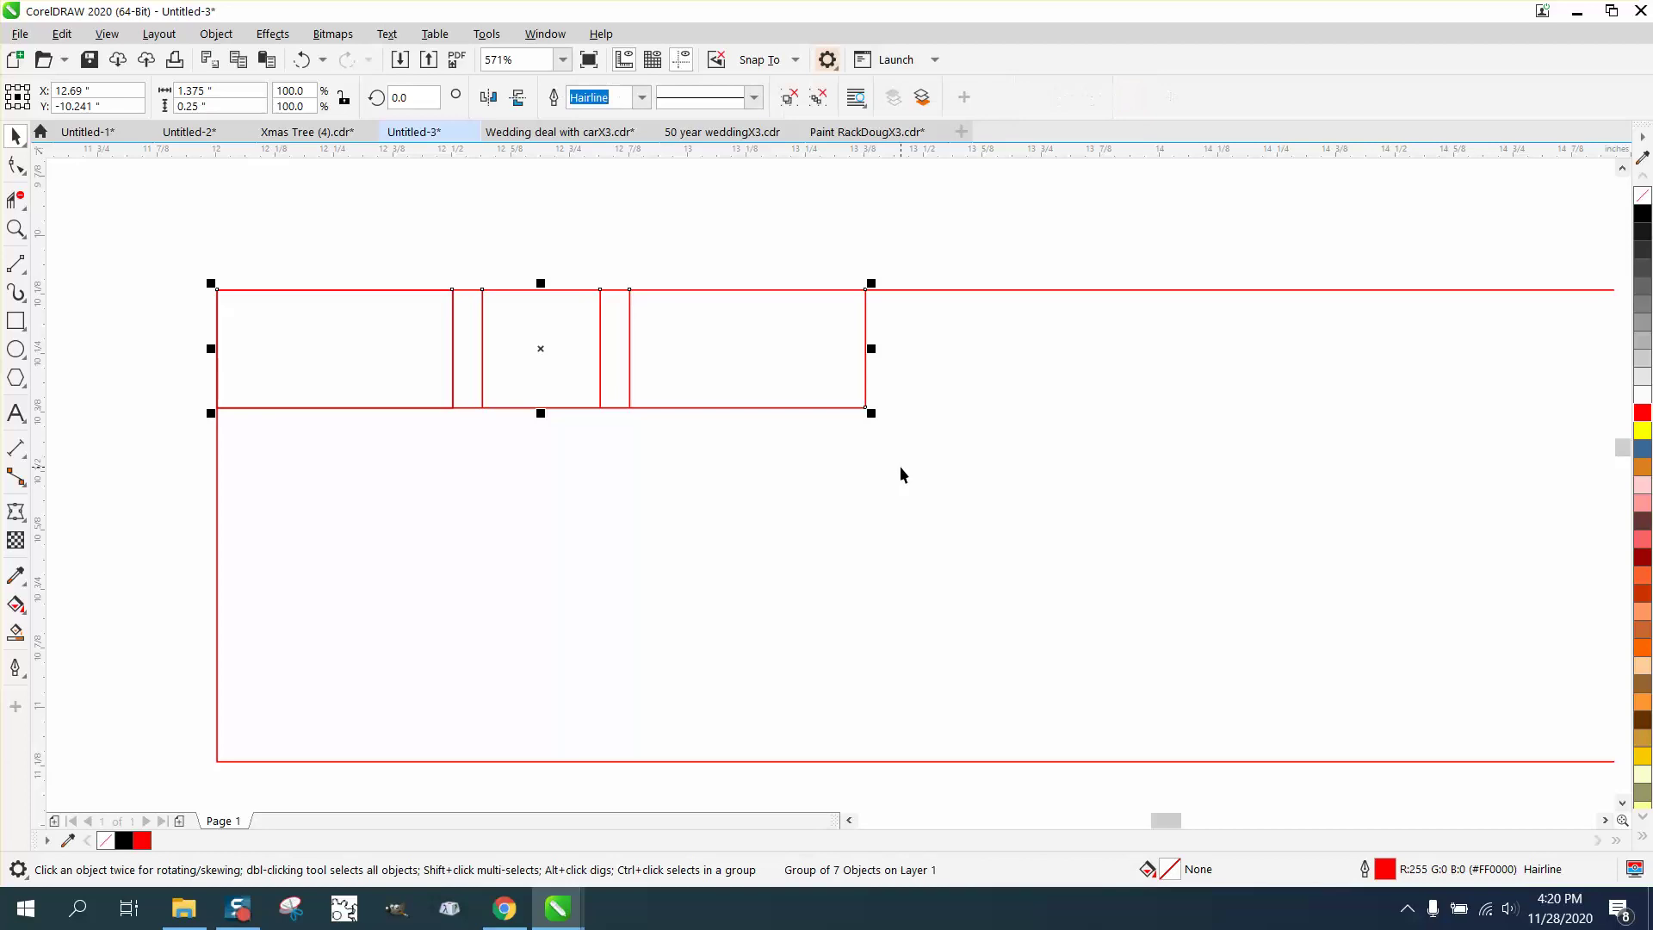
# Step: Make eight Step and Repeat copies of the slot group at 0.063-inch spacing along the strip
pyautogui.click(62, 34)
pyautogui.click(114, 397)
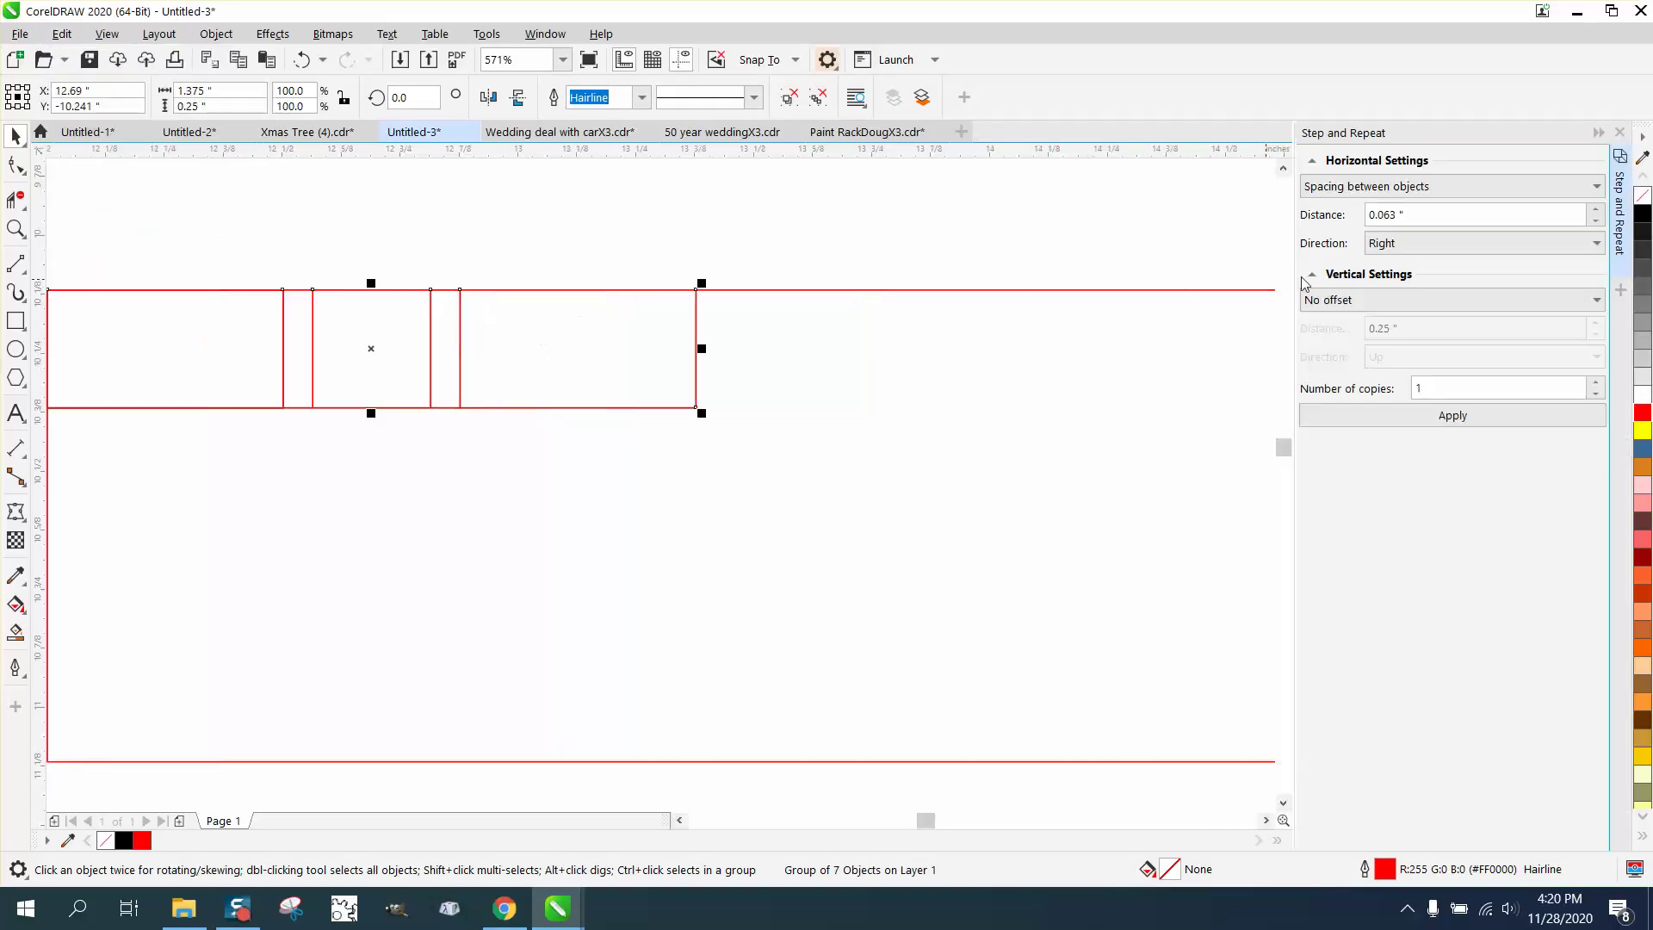
pyautogui.doubleClick(1380, 214)
pyautogui.write('0.063')
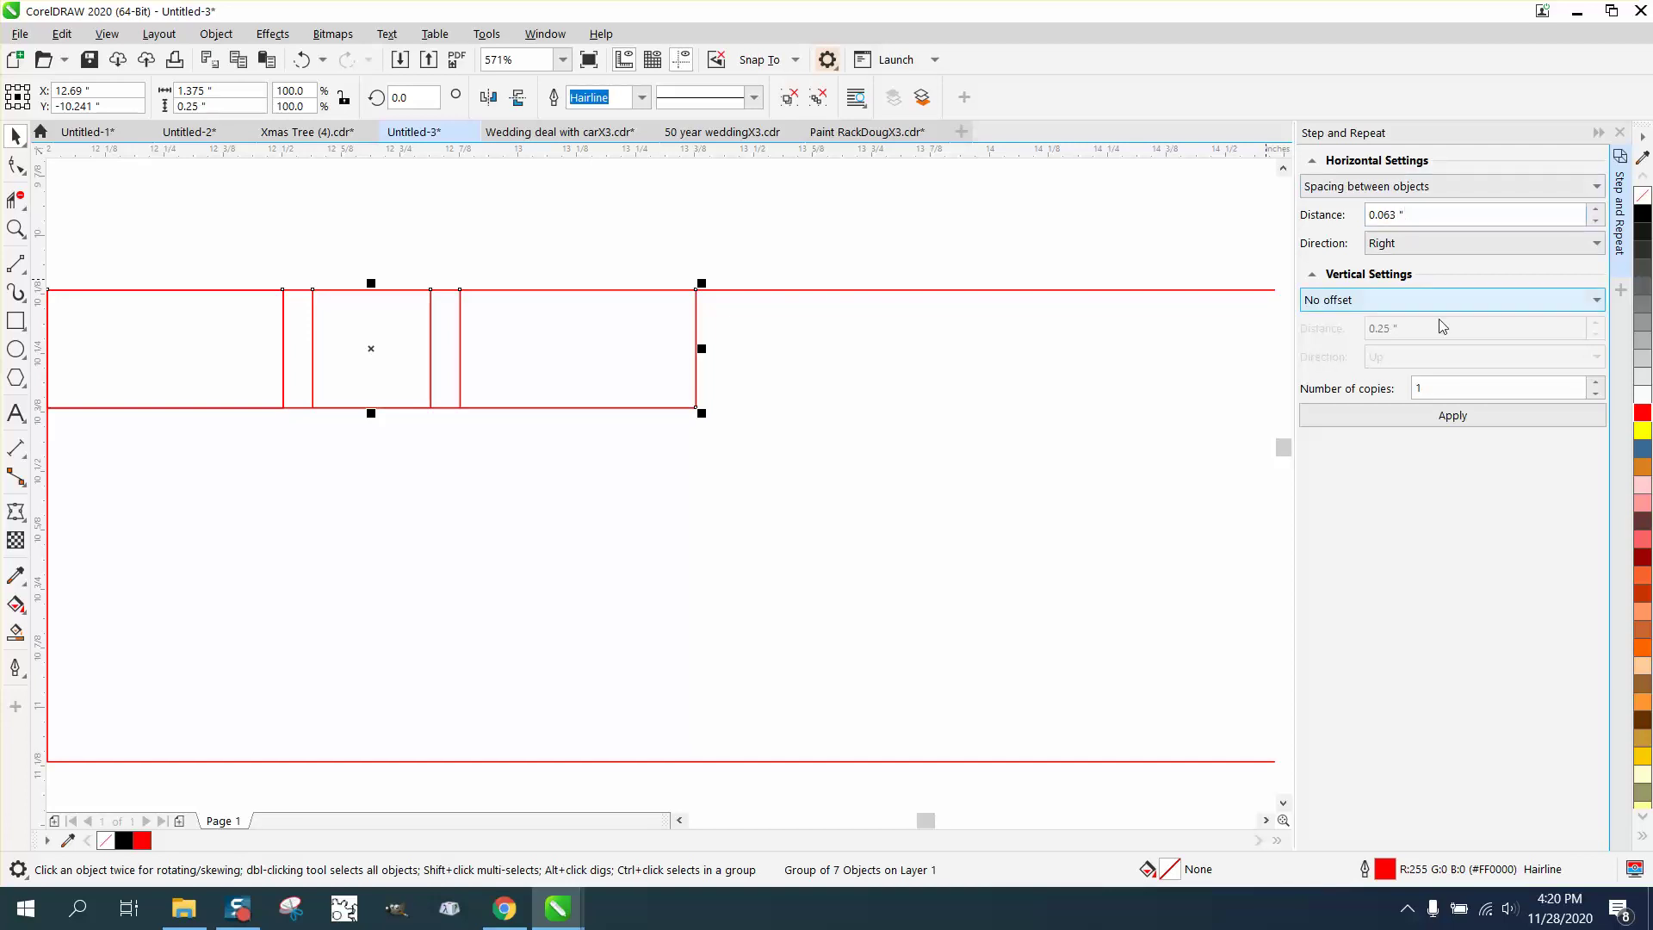
pyautogui.click(1453, 416)
pyautogui.scroll(-8, 668, 282)
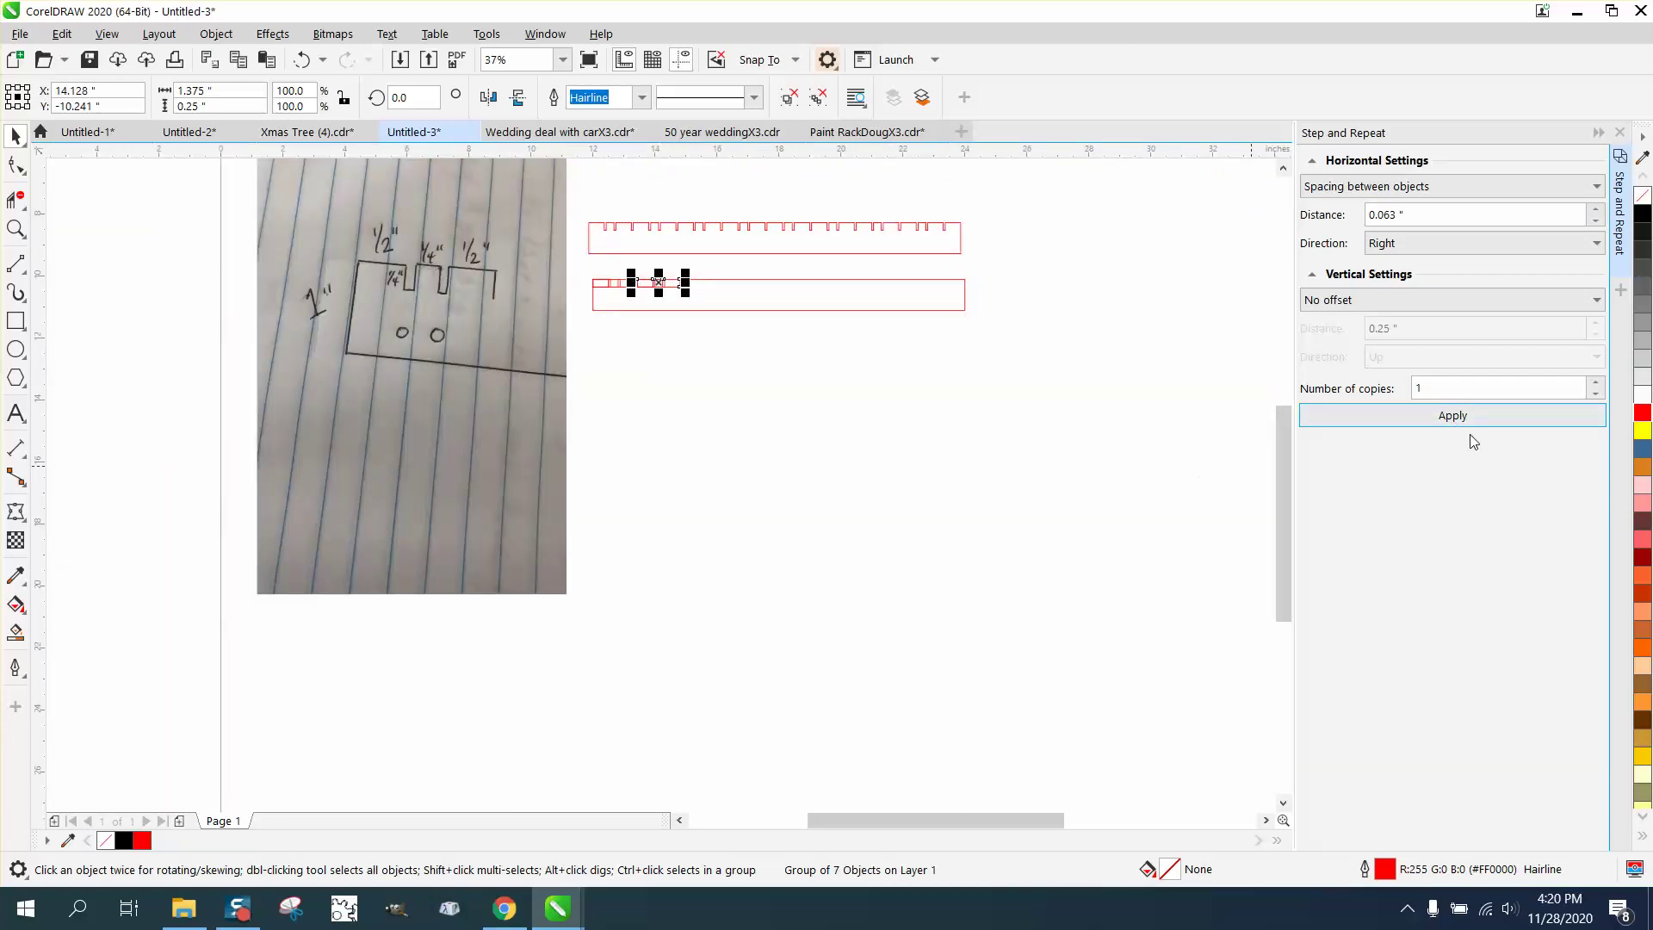
pyautogui.click(1461, 420)
pyautogui.click(1460, 420)
pyautogui.click(1460, 419)
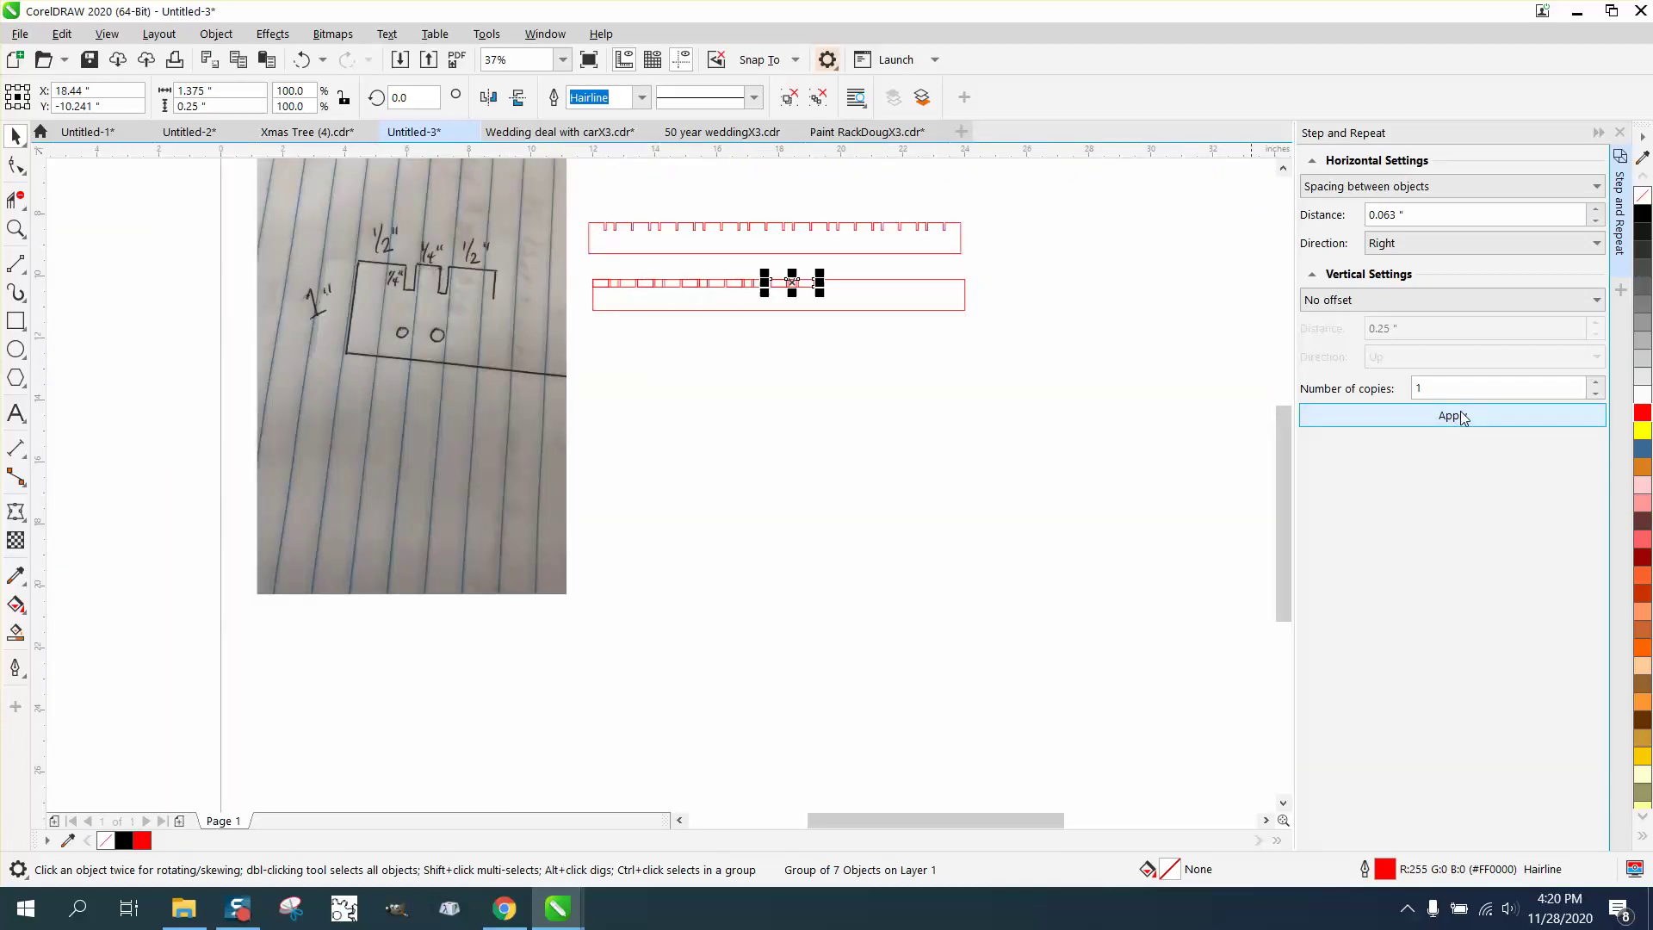
pyautogui.click(1462, 418)
pyautogui.click(1460, 418)
pyautogui.click(1461, 417)
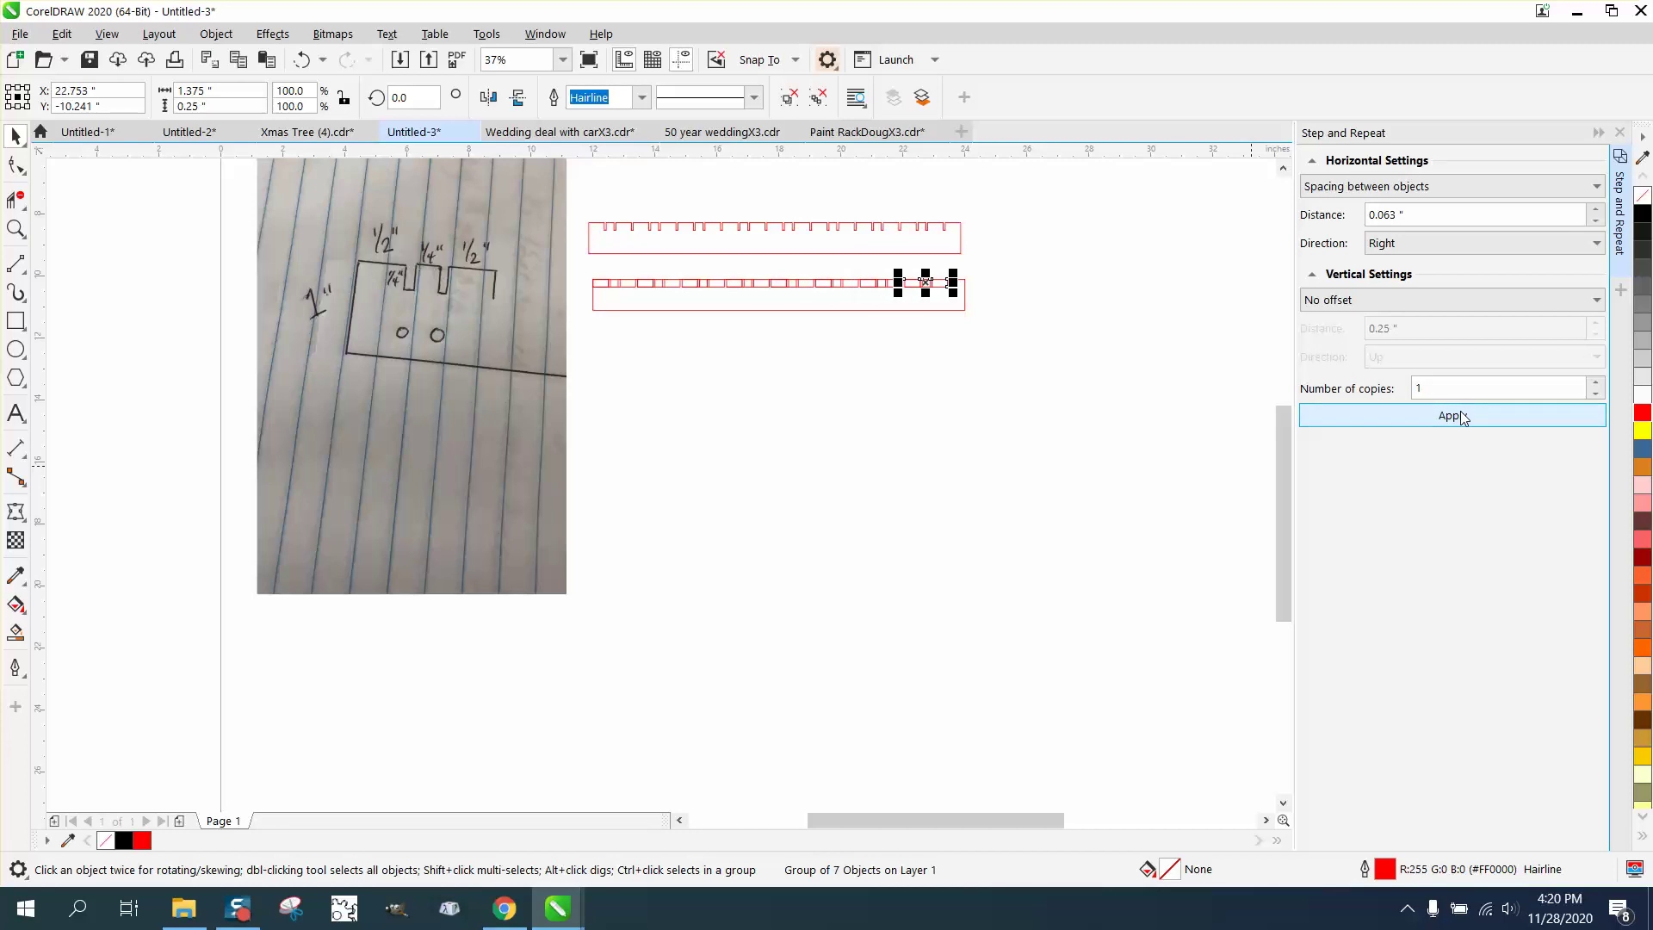
pyautogui.click(1461, 418)
# Step: Trim away the repeated slot copies overhanging the strip's right end
pyautogui.click(16, 229)
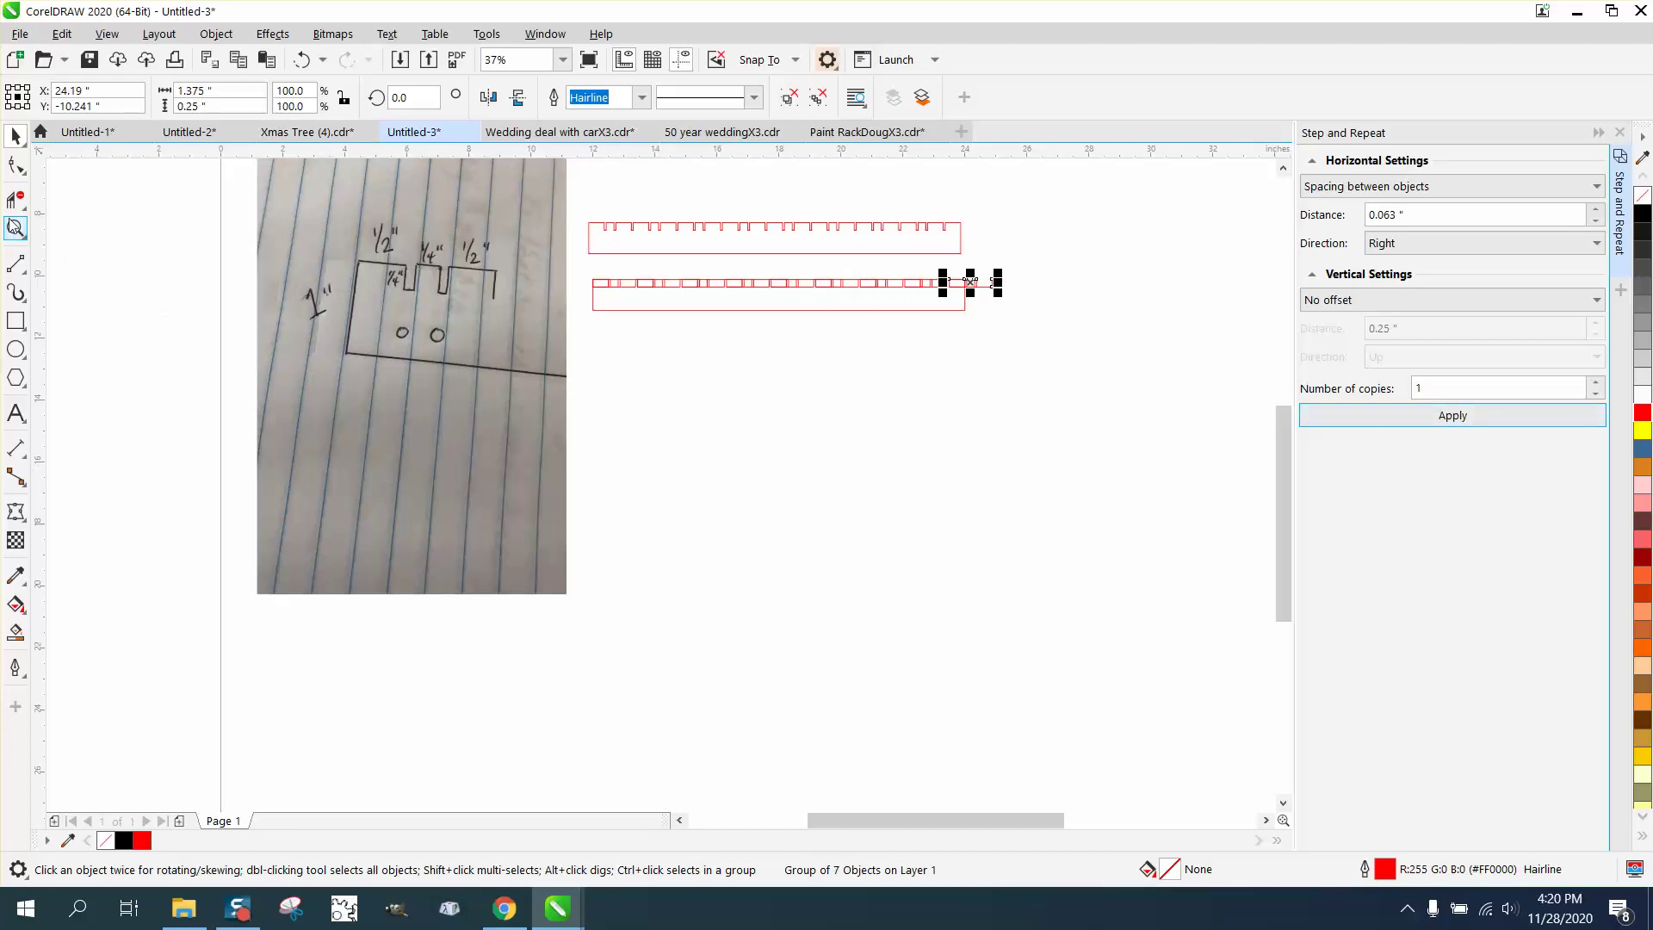
pyautogui.moveTo(920, 256); pyautogui.dragTo(1077, 350)
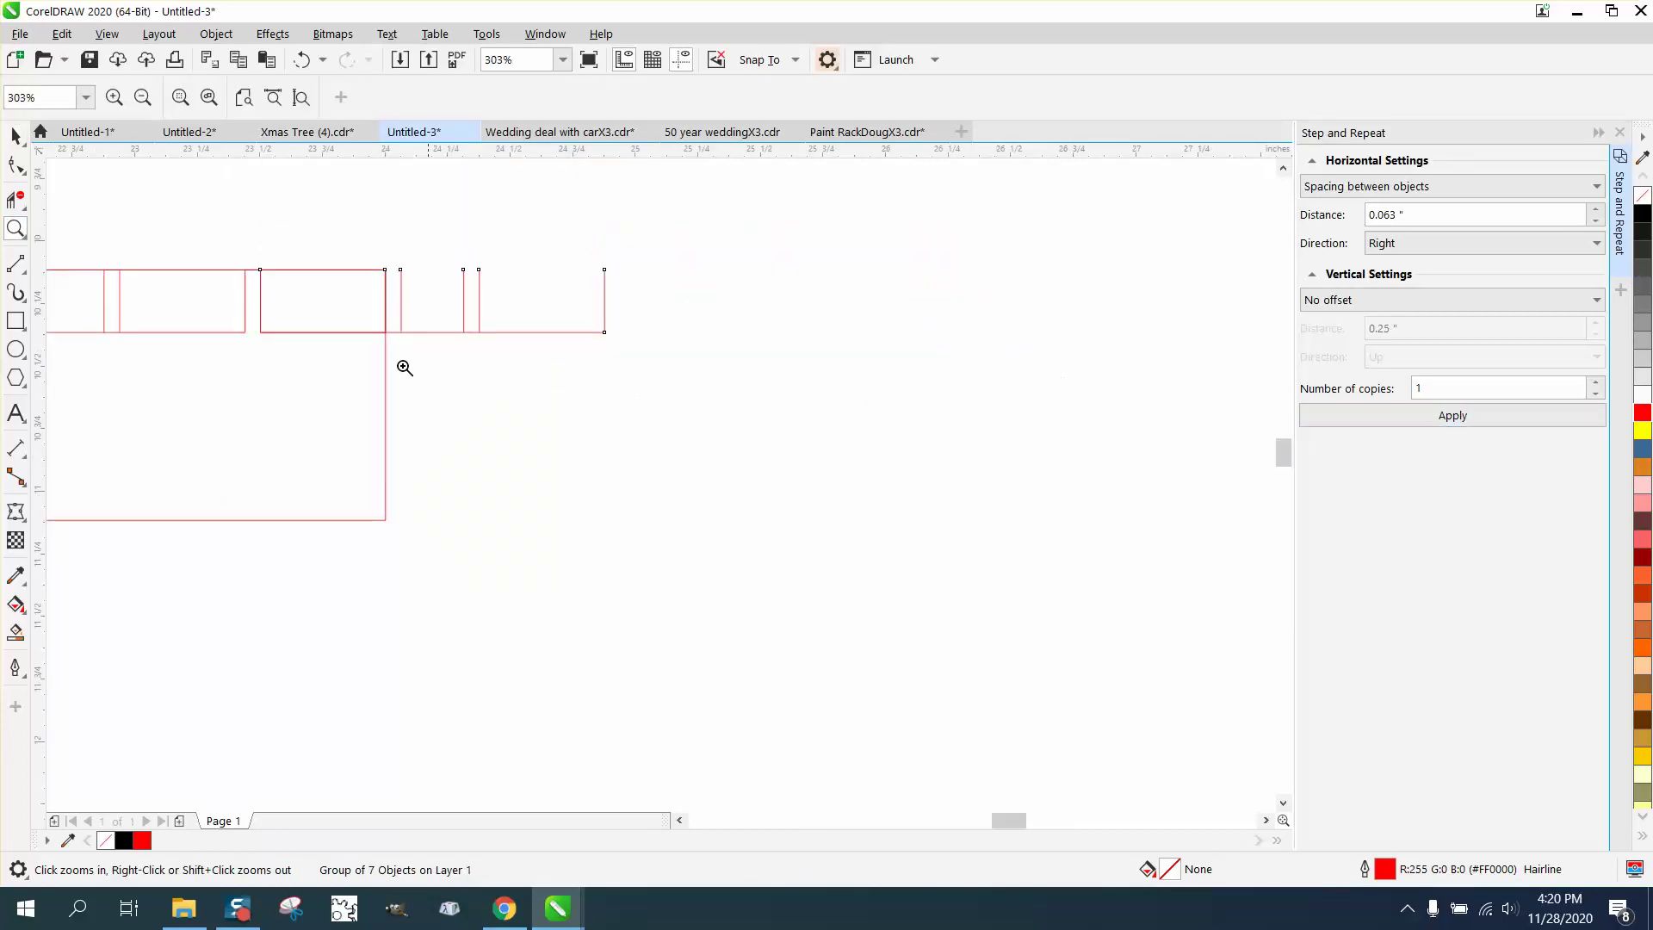
pyautogui.click(15, 200)
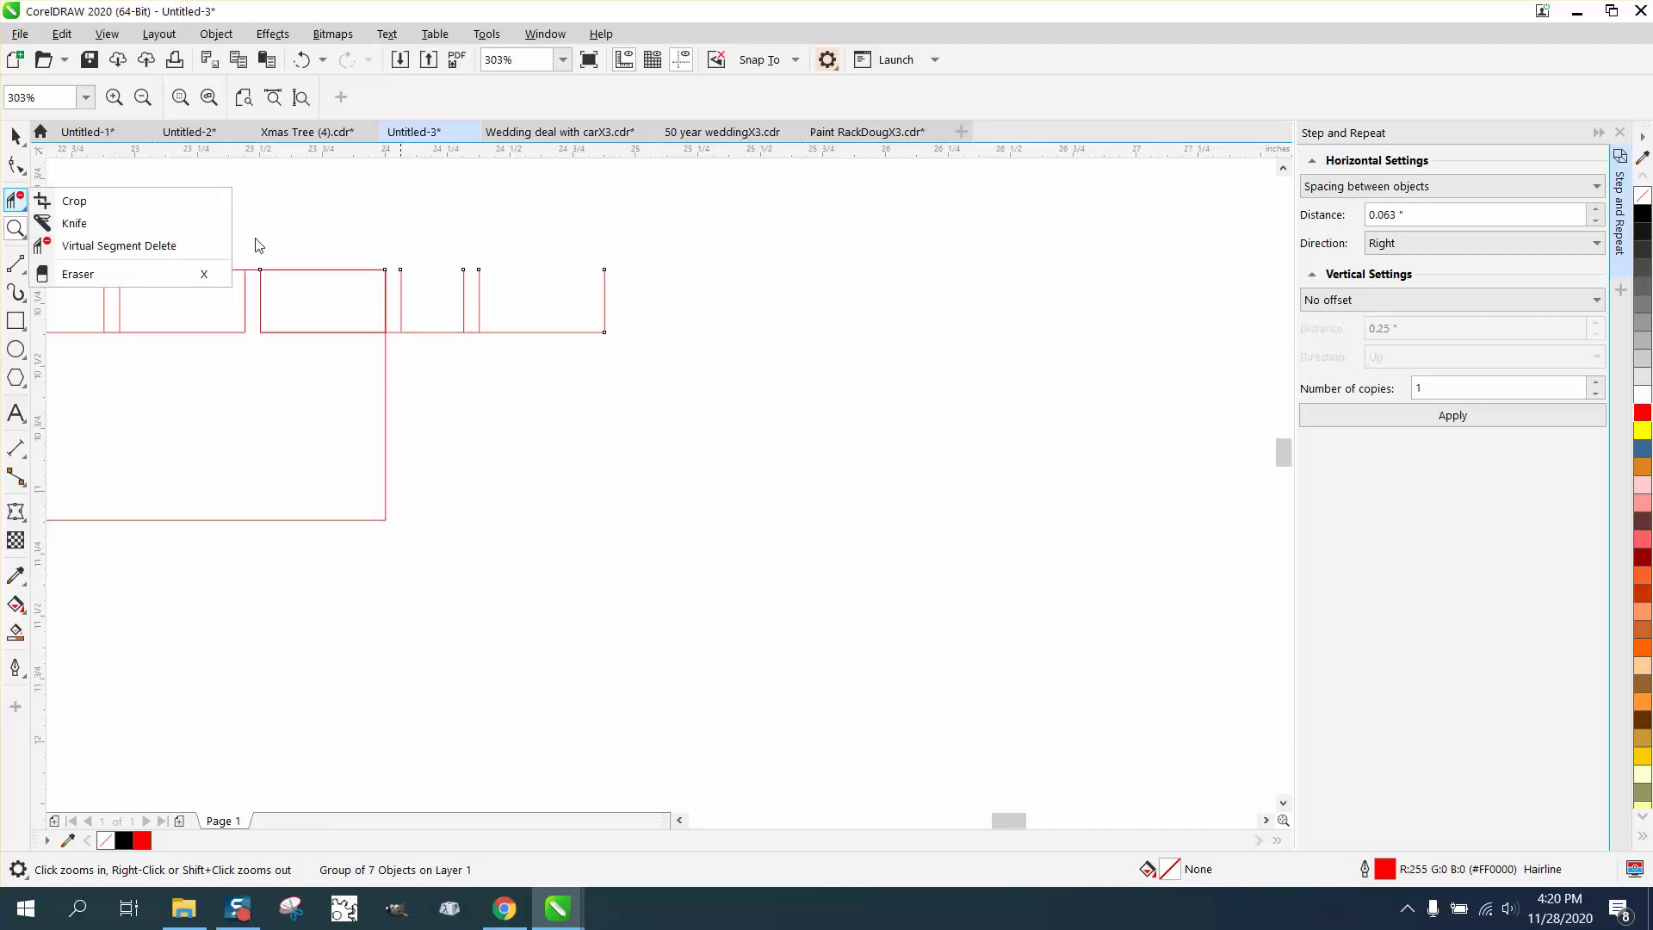
pyautogui.click(99, 245)
pyautogui.moveTo(398, 251); pyautogui.dragTo(667, 371)
# Step: Zoom in on both strips and cut the bottom edges of the lower strip's slot boxes
pyautogui.press('F3')
pyautogui.press('F3')
pyautogui.press('F3')
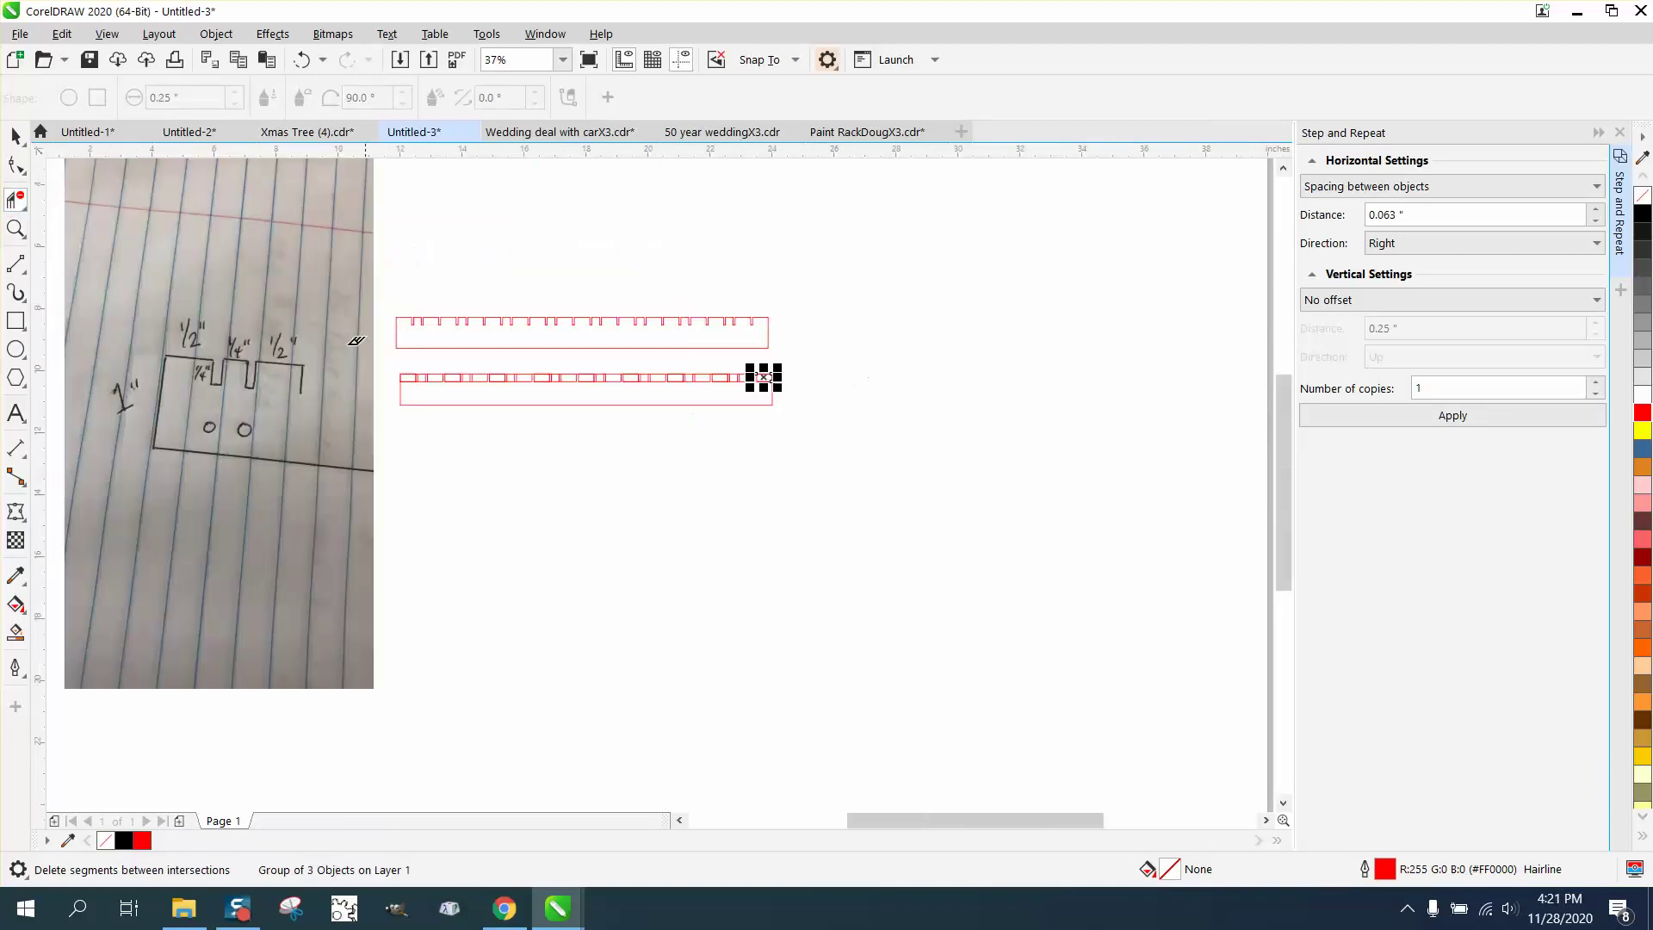
pyautogui.press('z')
pyautogui.moveTo(395, 347); pyautogui.dragTo(889, 453)
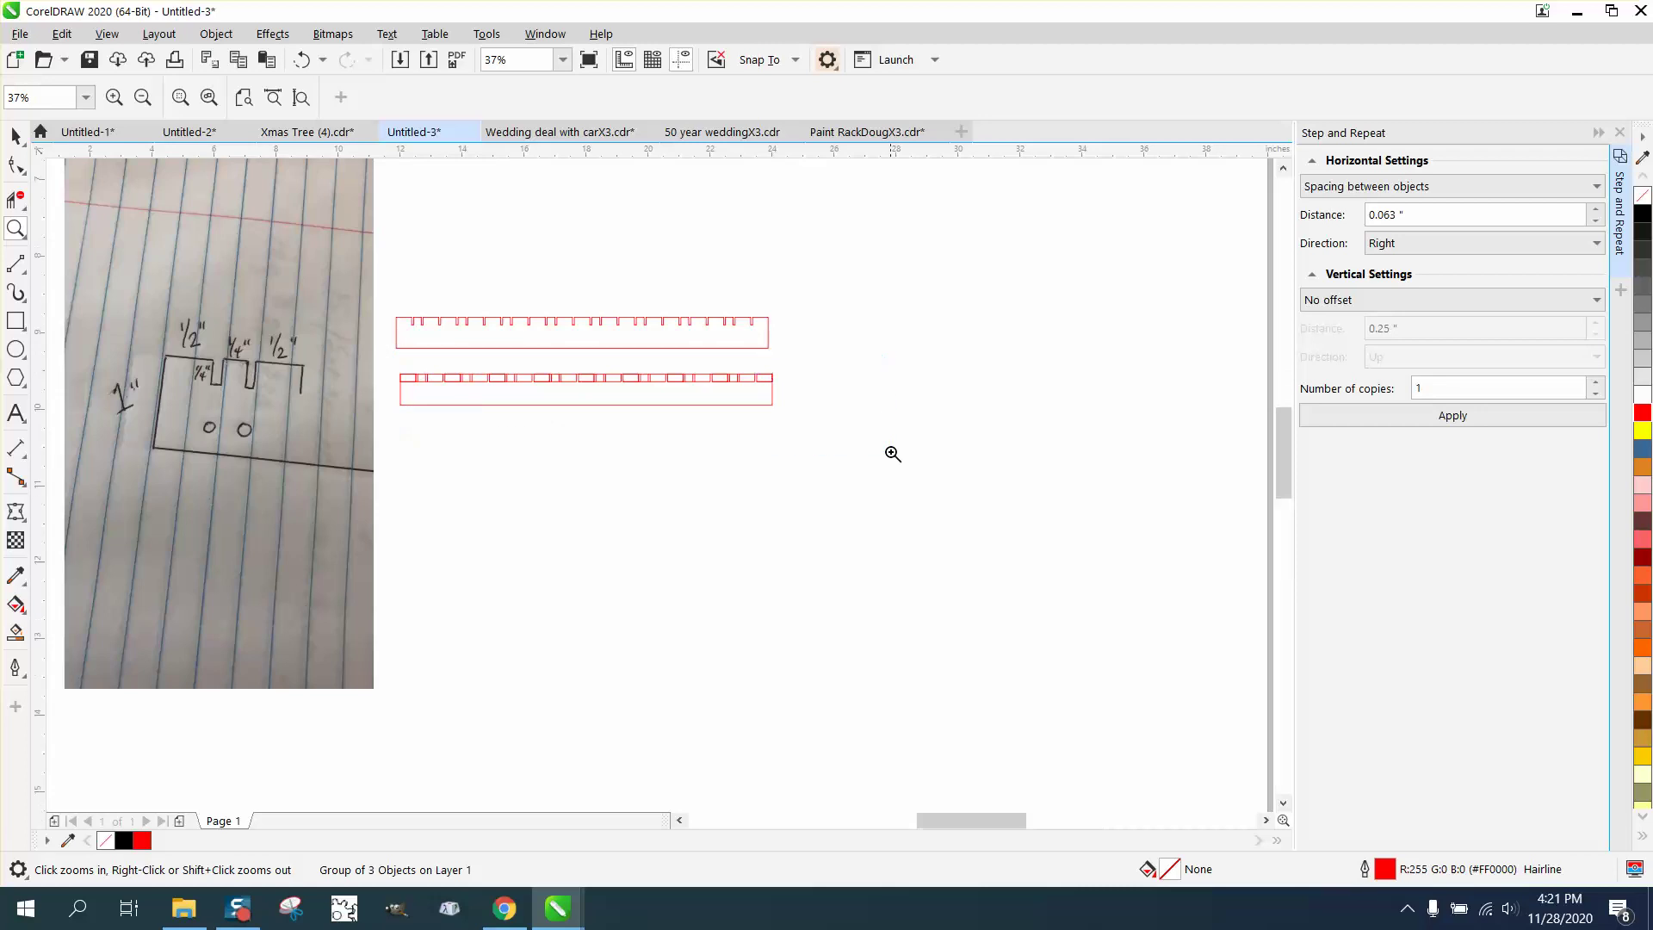
pyautogui.click(16, 200)
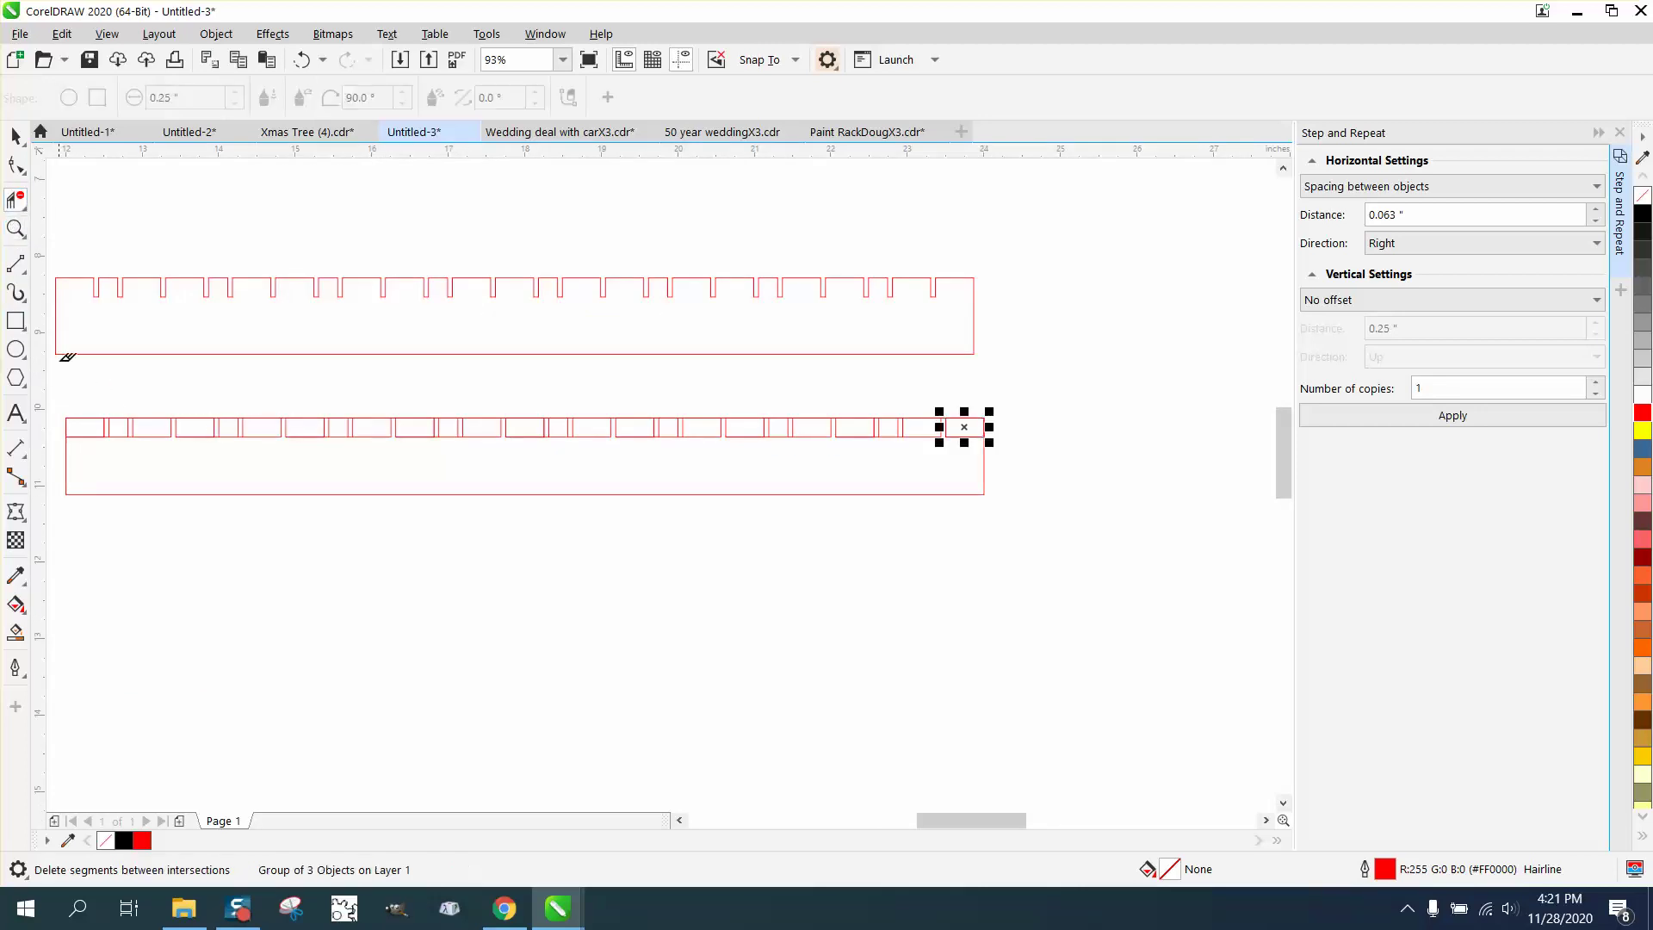
pyautogui.click(86, 436)
pyautogui.click(119, 435)
pyautogui.click(155, 436)
pyautogui.click(231, 437)
pyautogui.click(197, 436)
pyautogui.click(273, 436)
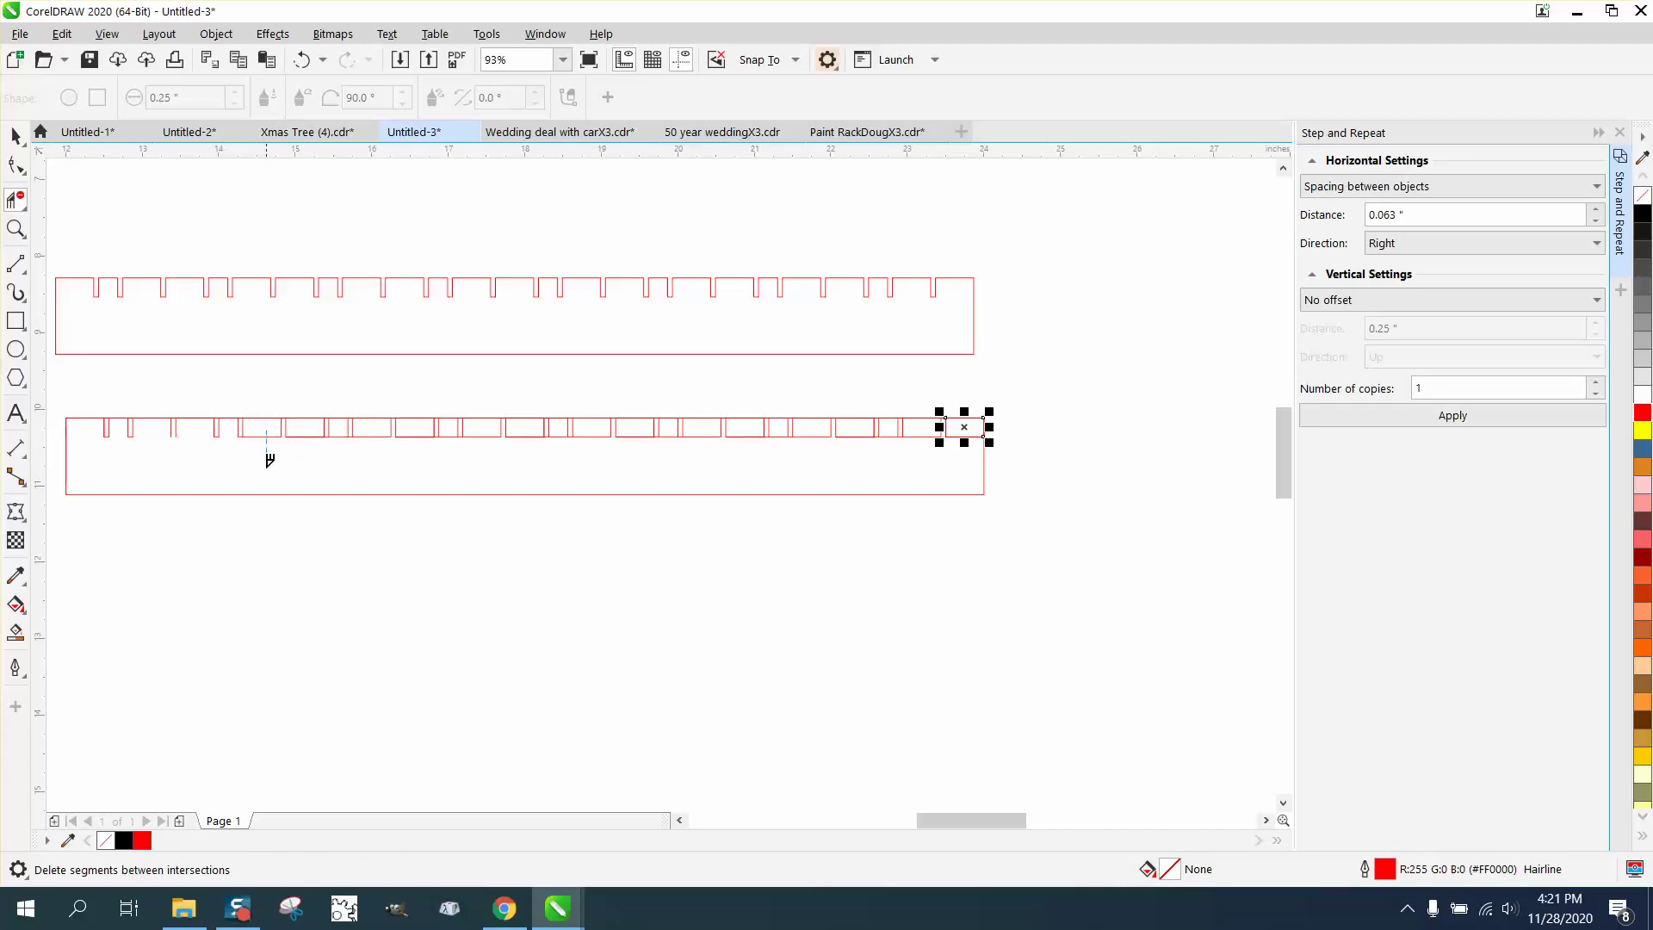
pyautogui.click(312, 436)
pyautogui.click(349, 434)
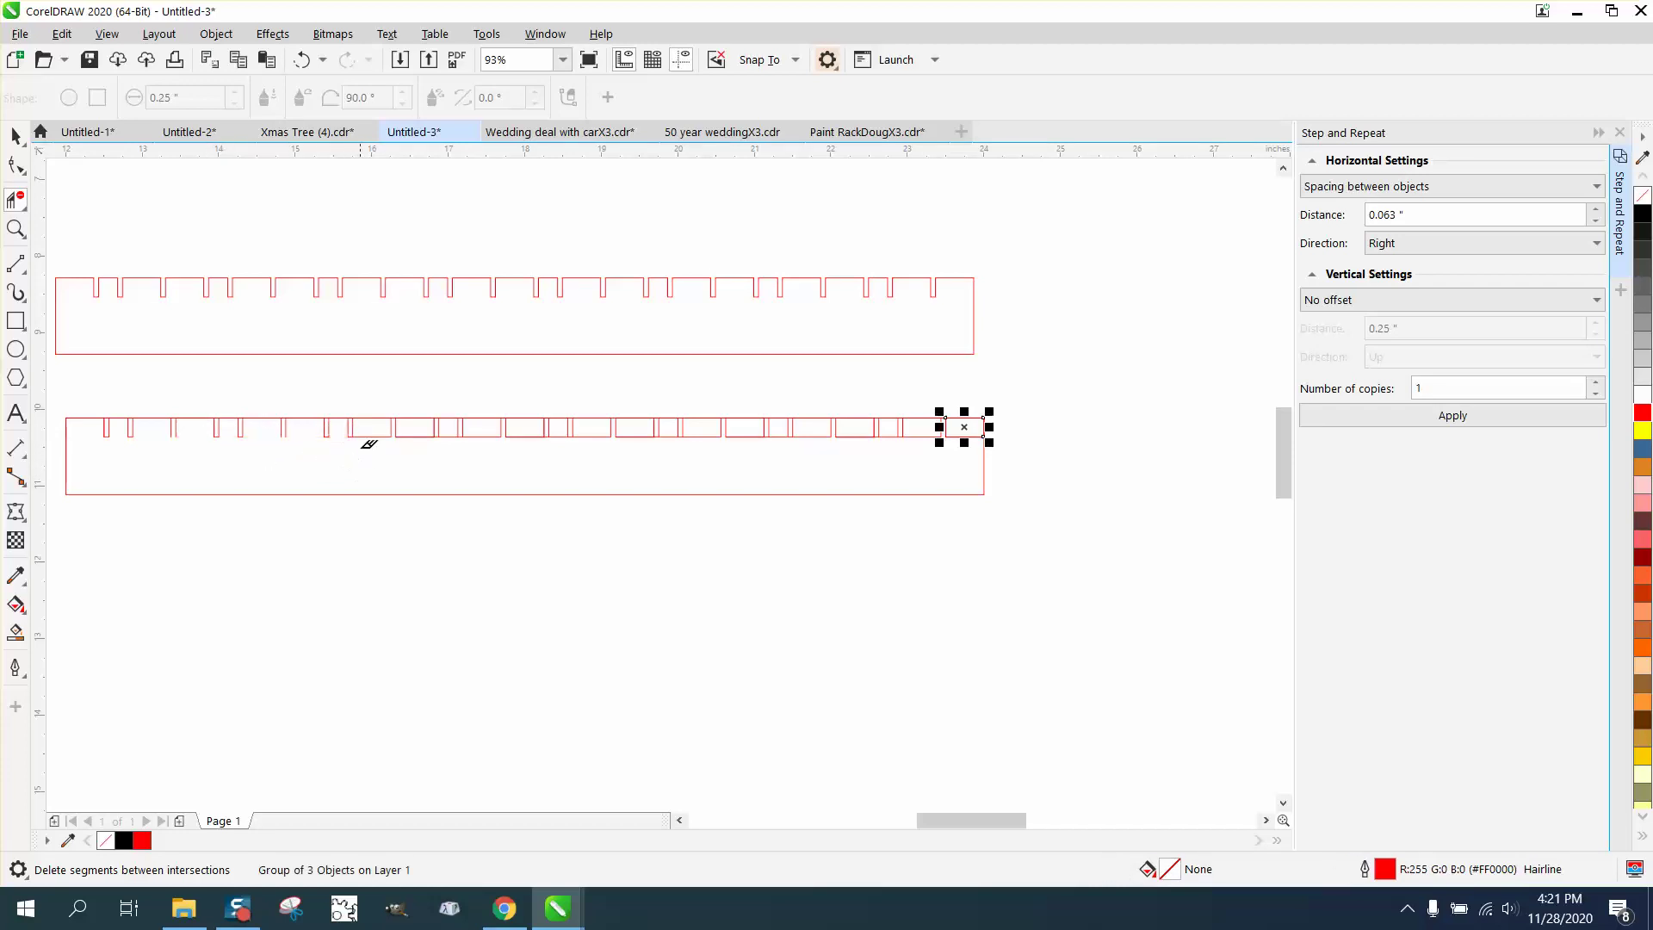
pyautogui.click(366, 437)
pyautogui.moveTo(401, 428); pyautogui.dragTo(422, 461)
# Step: Zoom in to check the cuts, then undo all eight segment deletions
pyautogui.click(16, 228)
pyautogui.moveTo(67, 400); pyautogui.dragTo(710, 487)
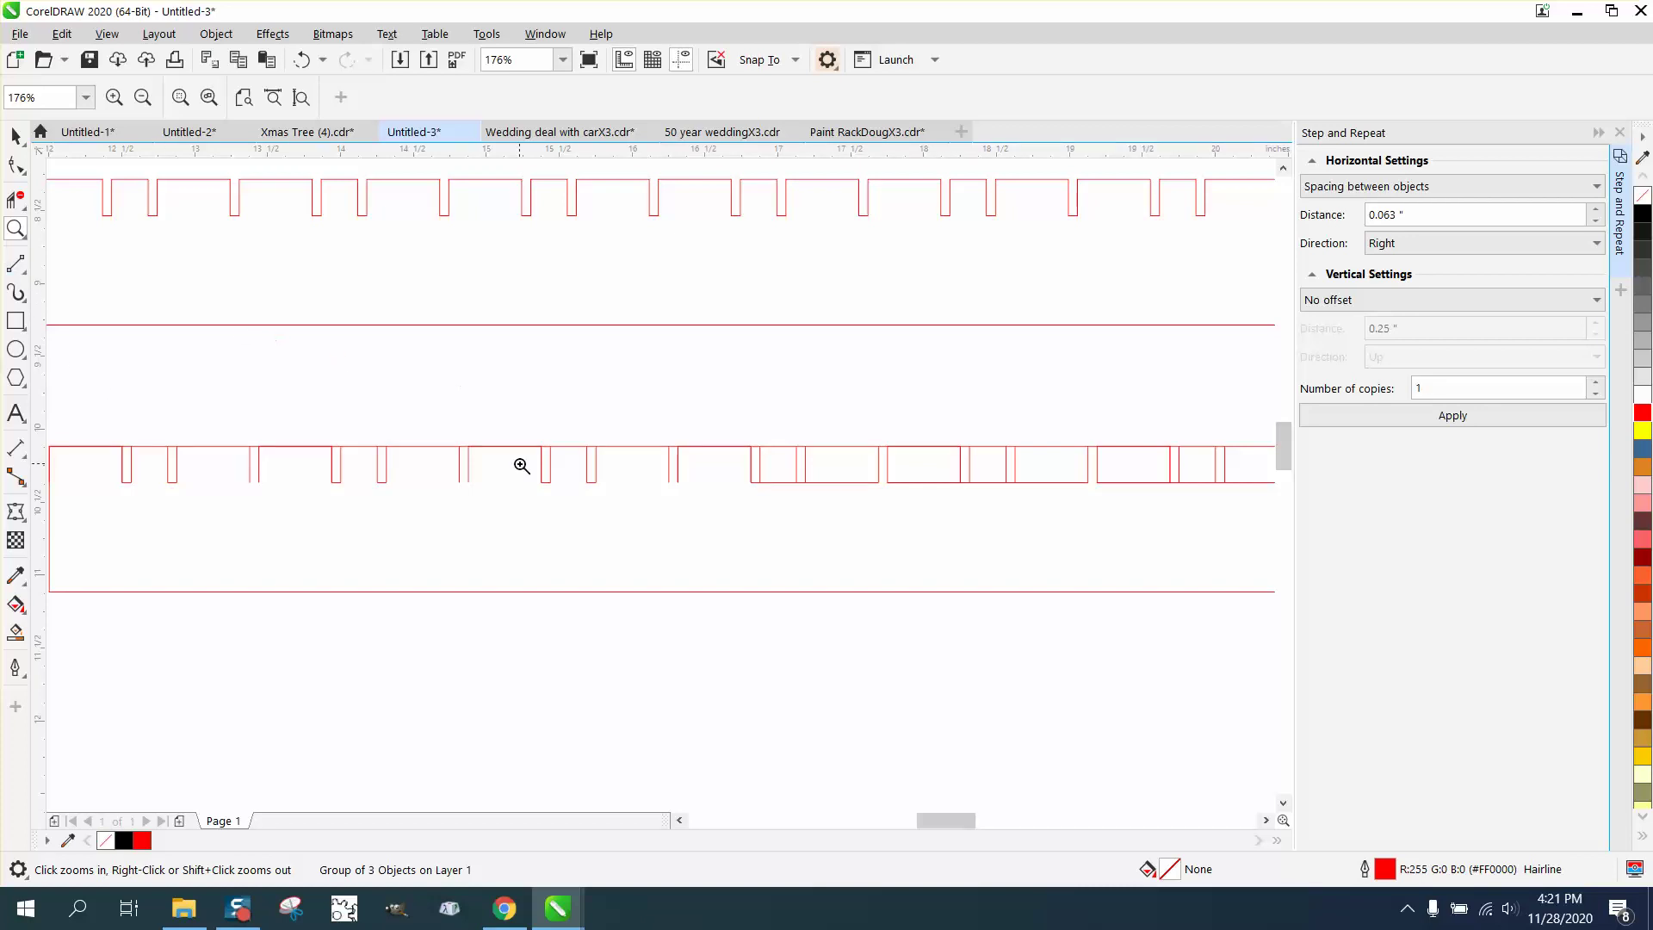
pyautogui.click(302, 59)
pyautogui.click(308, 68)
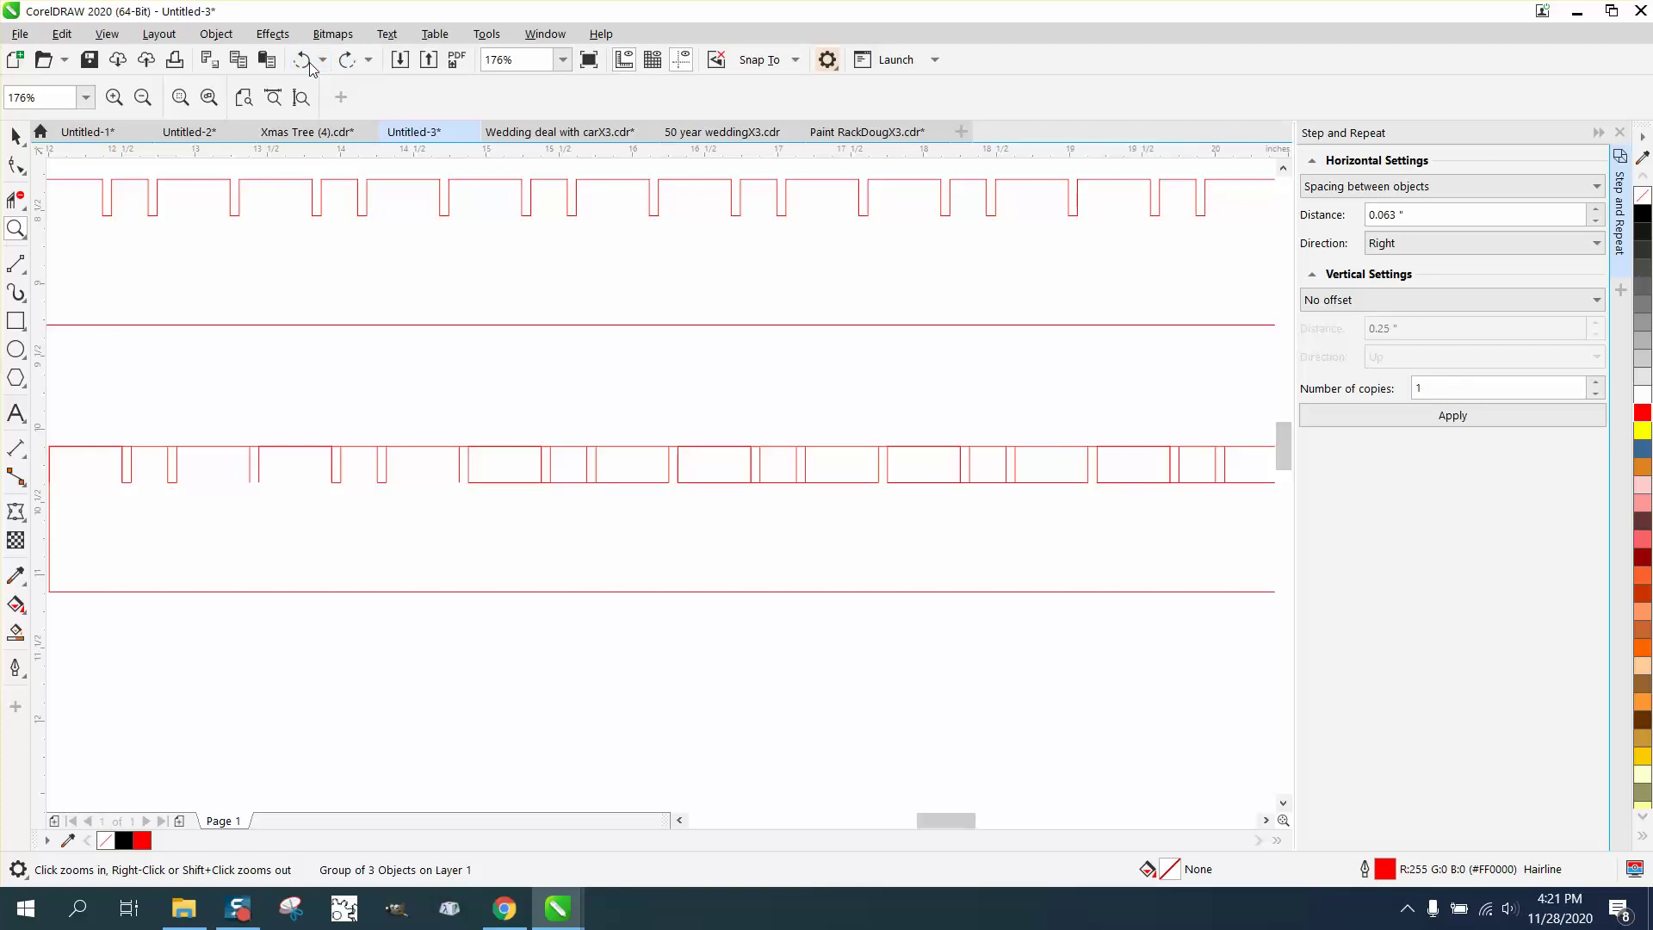
pyautogui.click(310, 69)
pyautogui.click(309, 69)
pyautogui.click(303, 61)
pyautogui.click(303, 61)
pyautogui.click(302, 61)
pyautogui.click(302, 61)
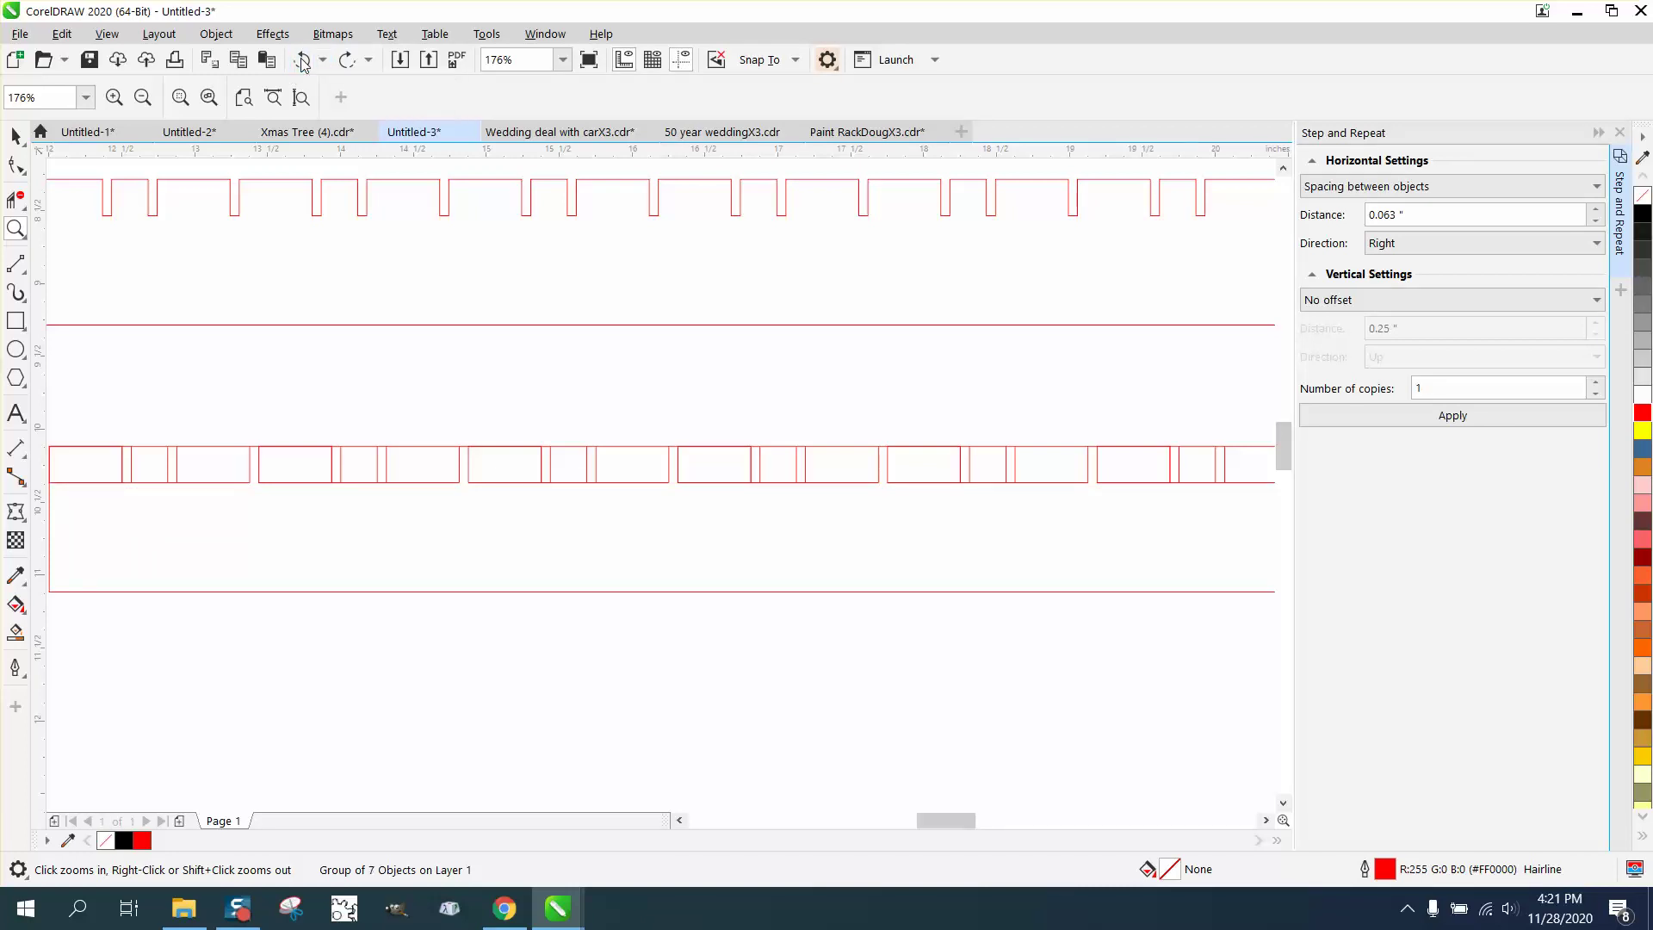
# Step: Undo the four repeated slot copies, zooming in to confirm only the original group remains
pyautogui.rightClick(629, 506)
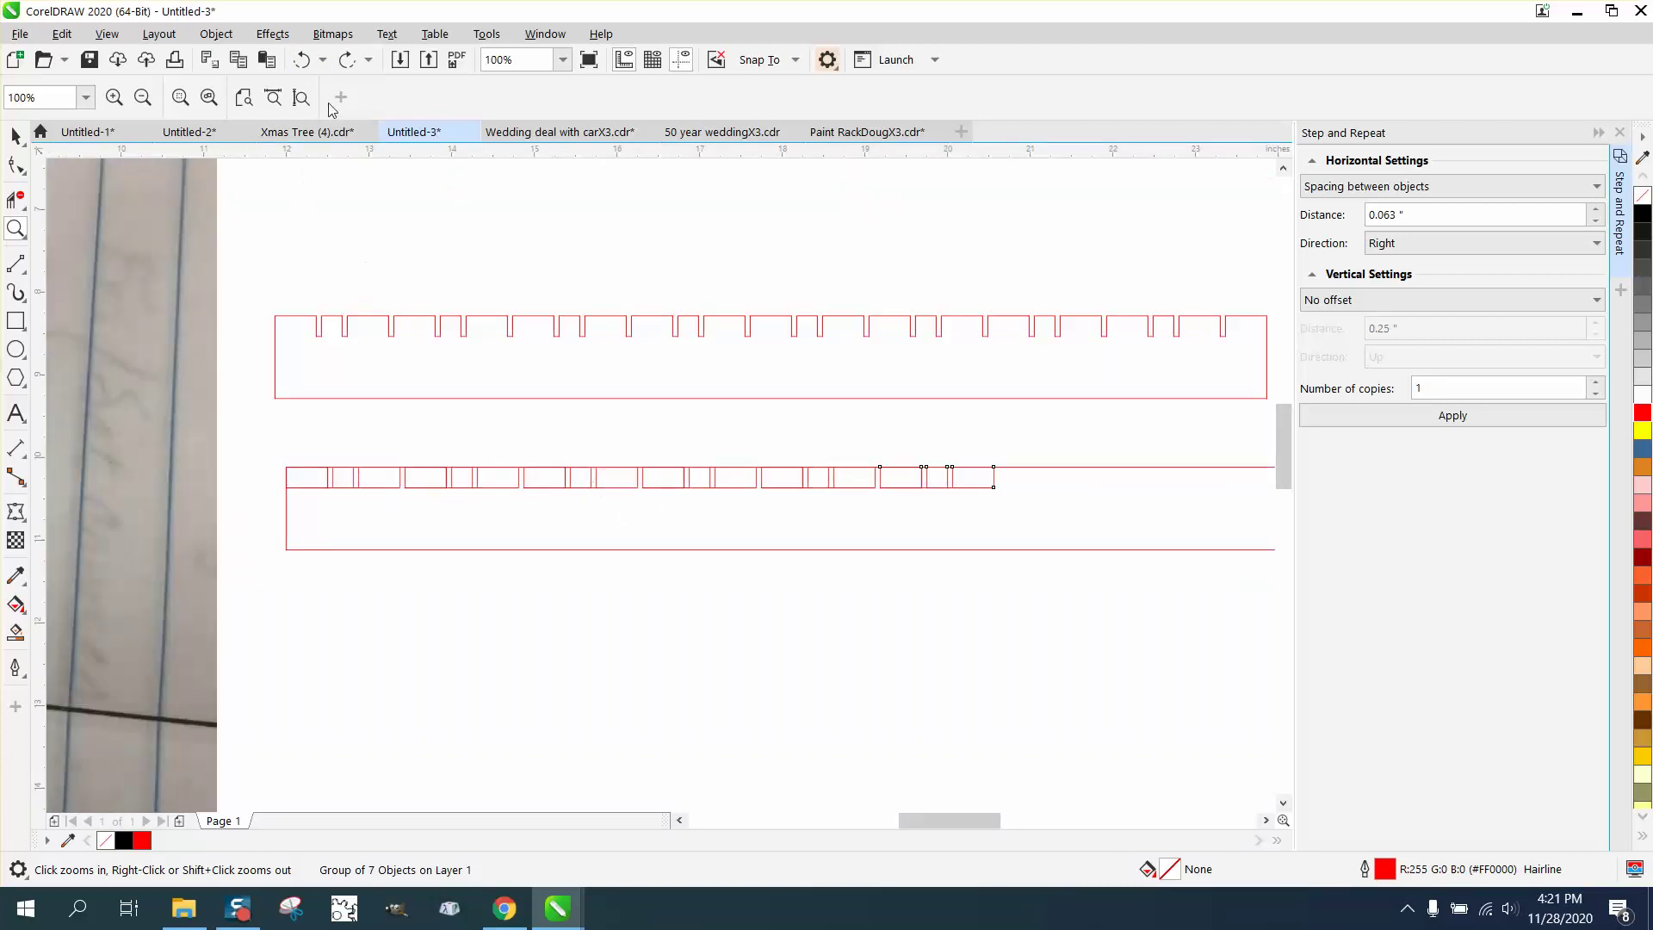
pyautogui.click(314, 62)
pyautogui.click(314, 62)
pyautogui.click(313, 62)
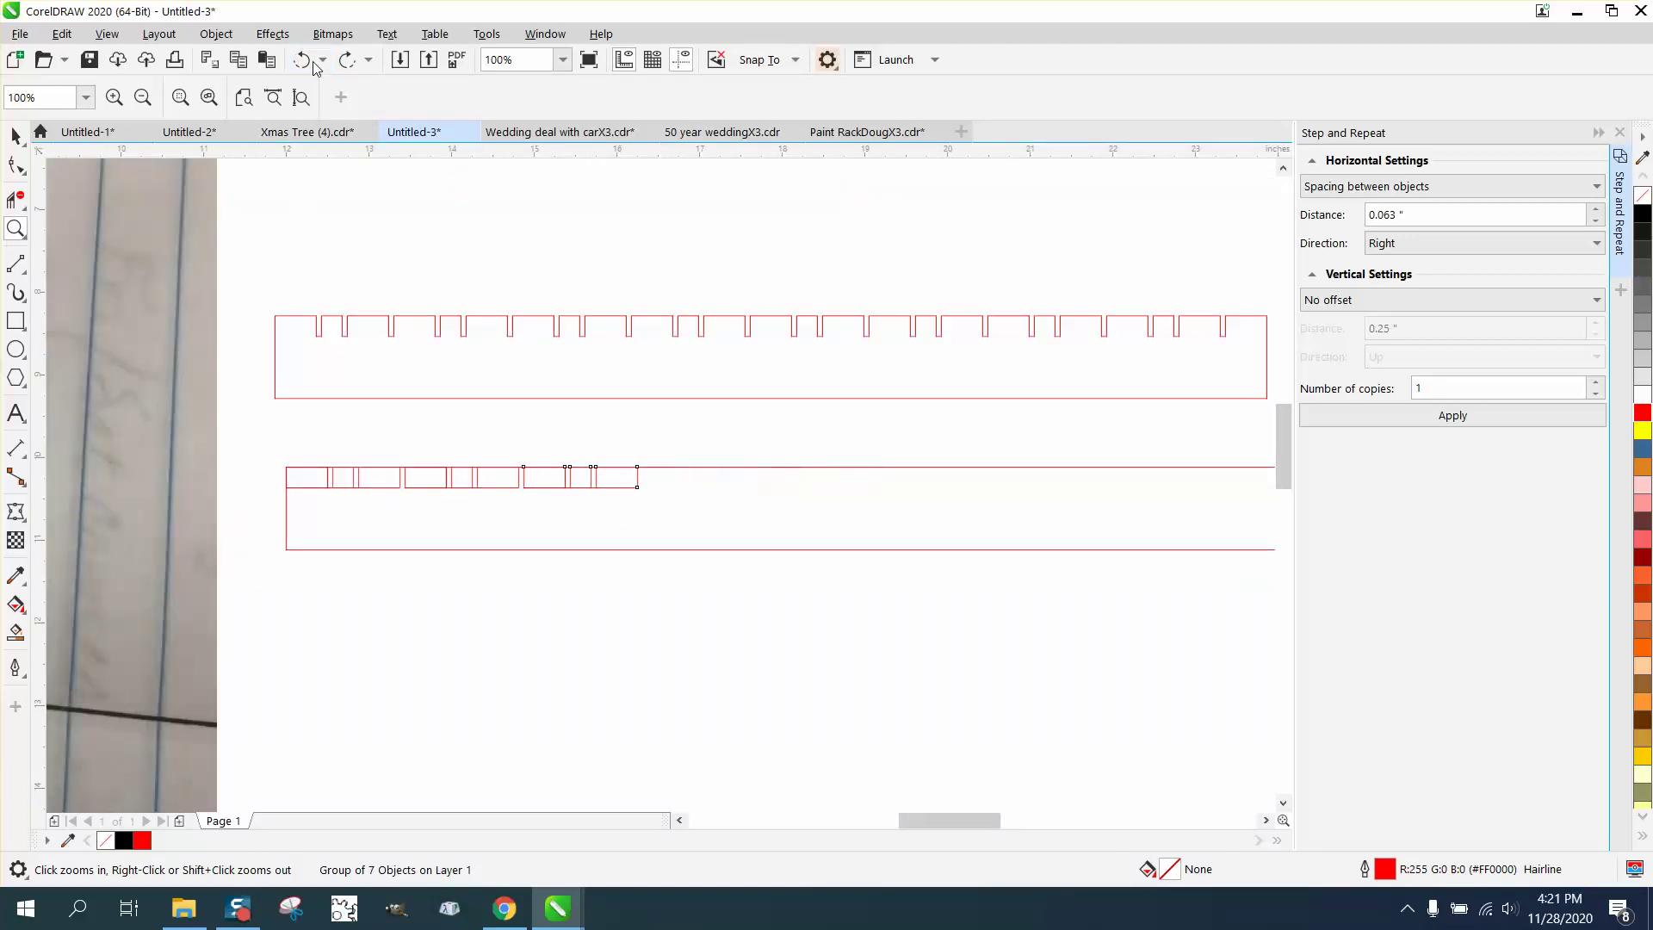
pyautogui.click(314, 62)
pyautogui.click(314, 61)
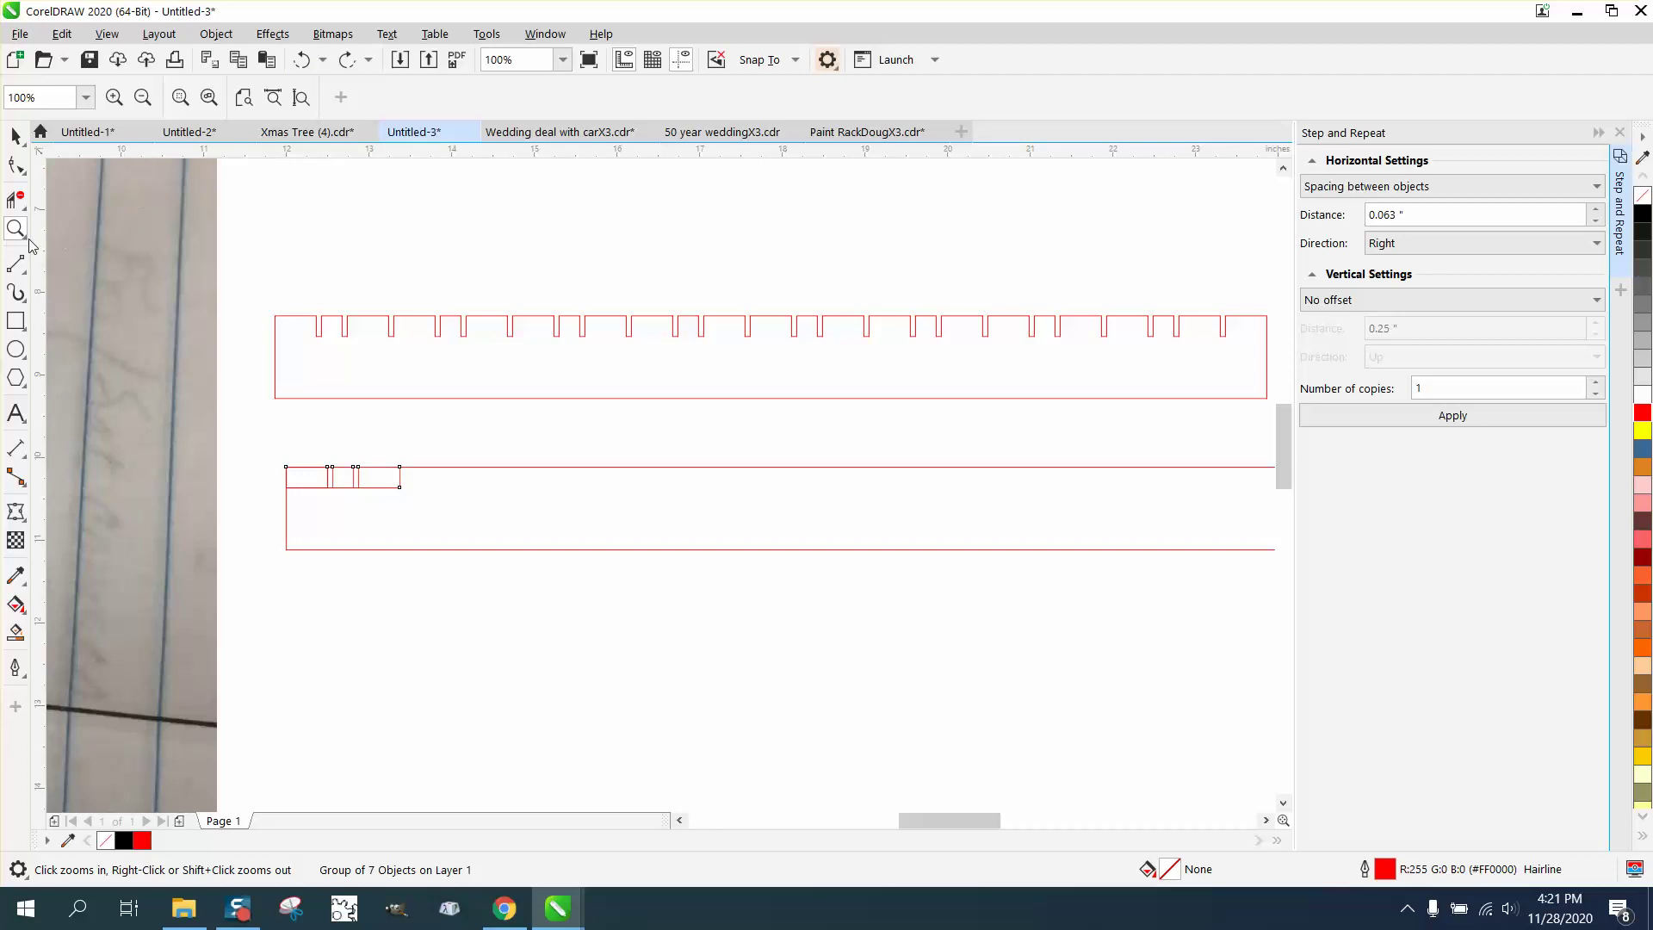
pyautogui.moveTo(280, 456); pyautogui.dragTo(524, 499)
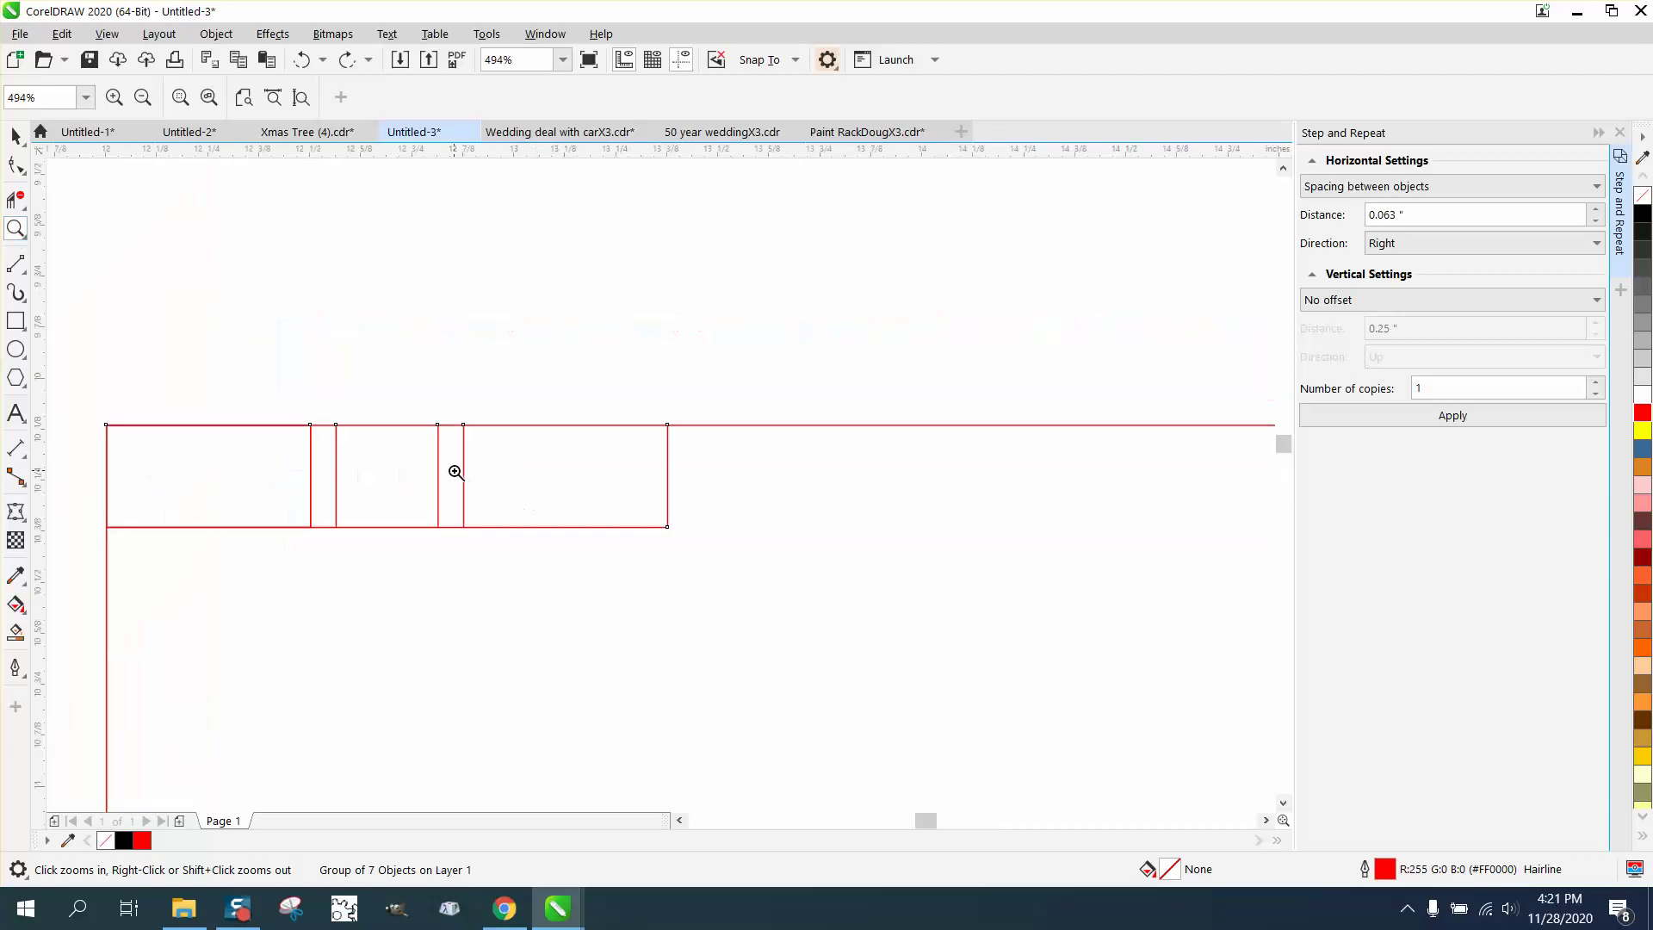
pyautogui.rightClick(402, 463)
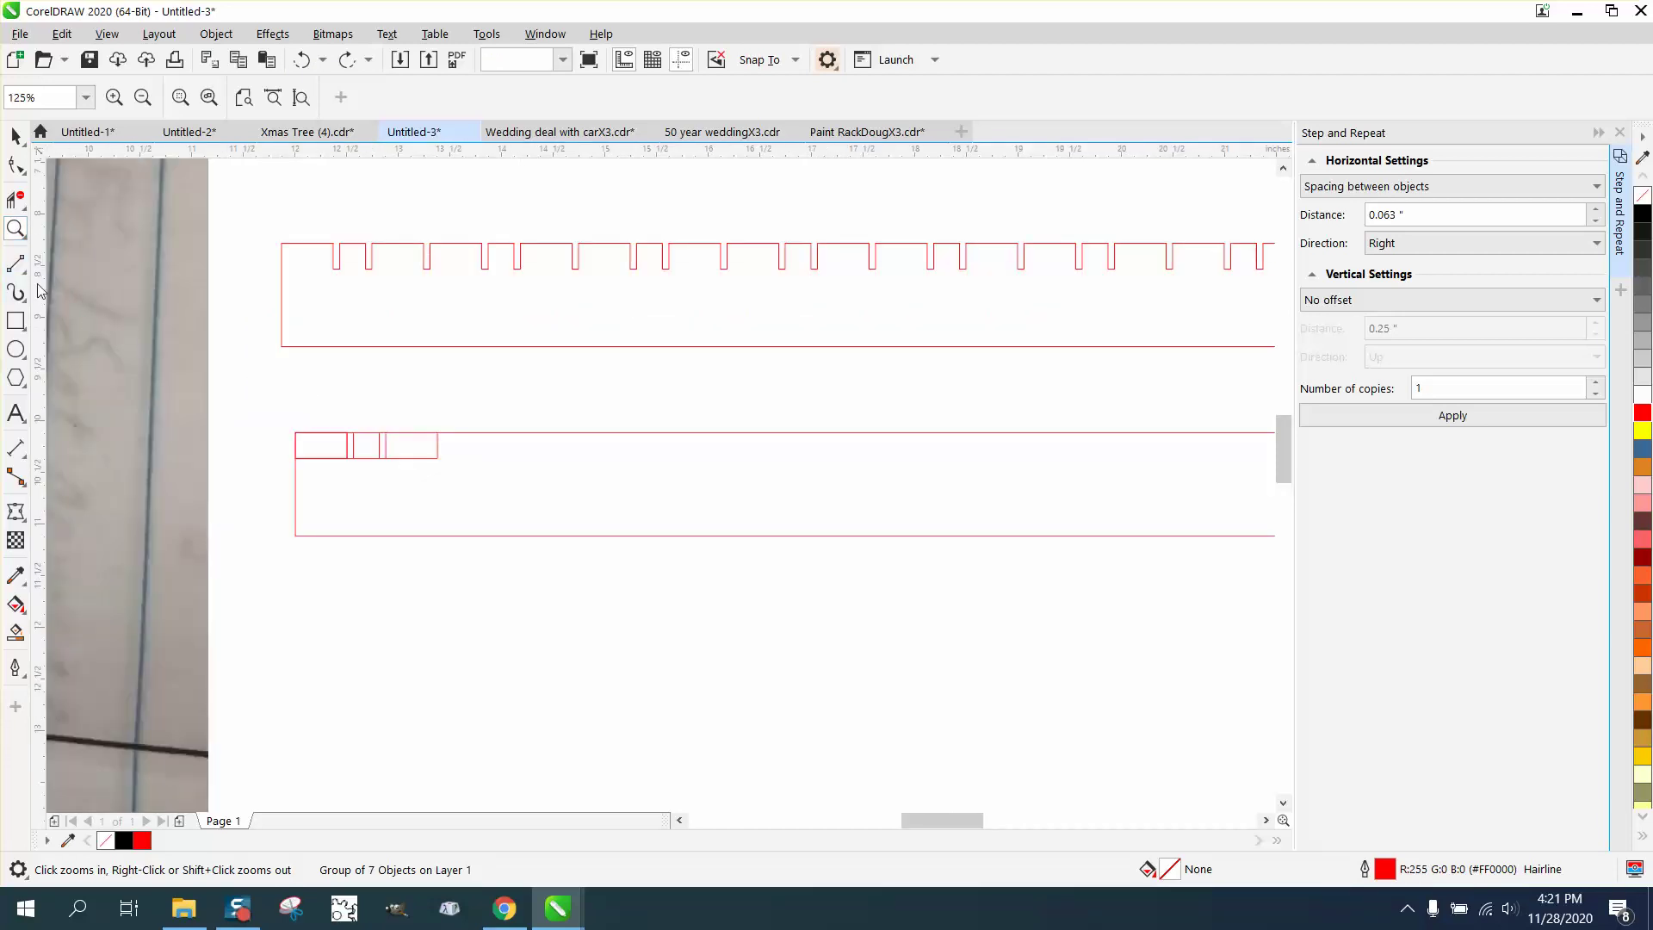
# Step: Select the lower strip rectangle with the Pick tool
pyautogui.click(17, 267)
pyautogui.click(15, 135)
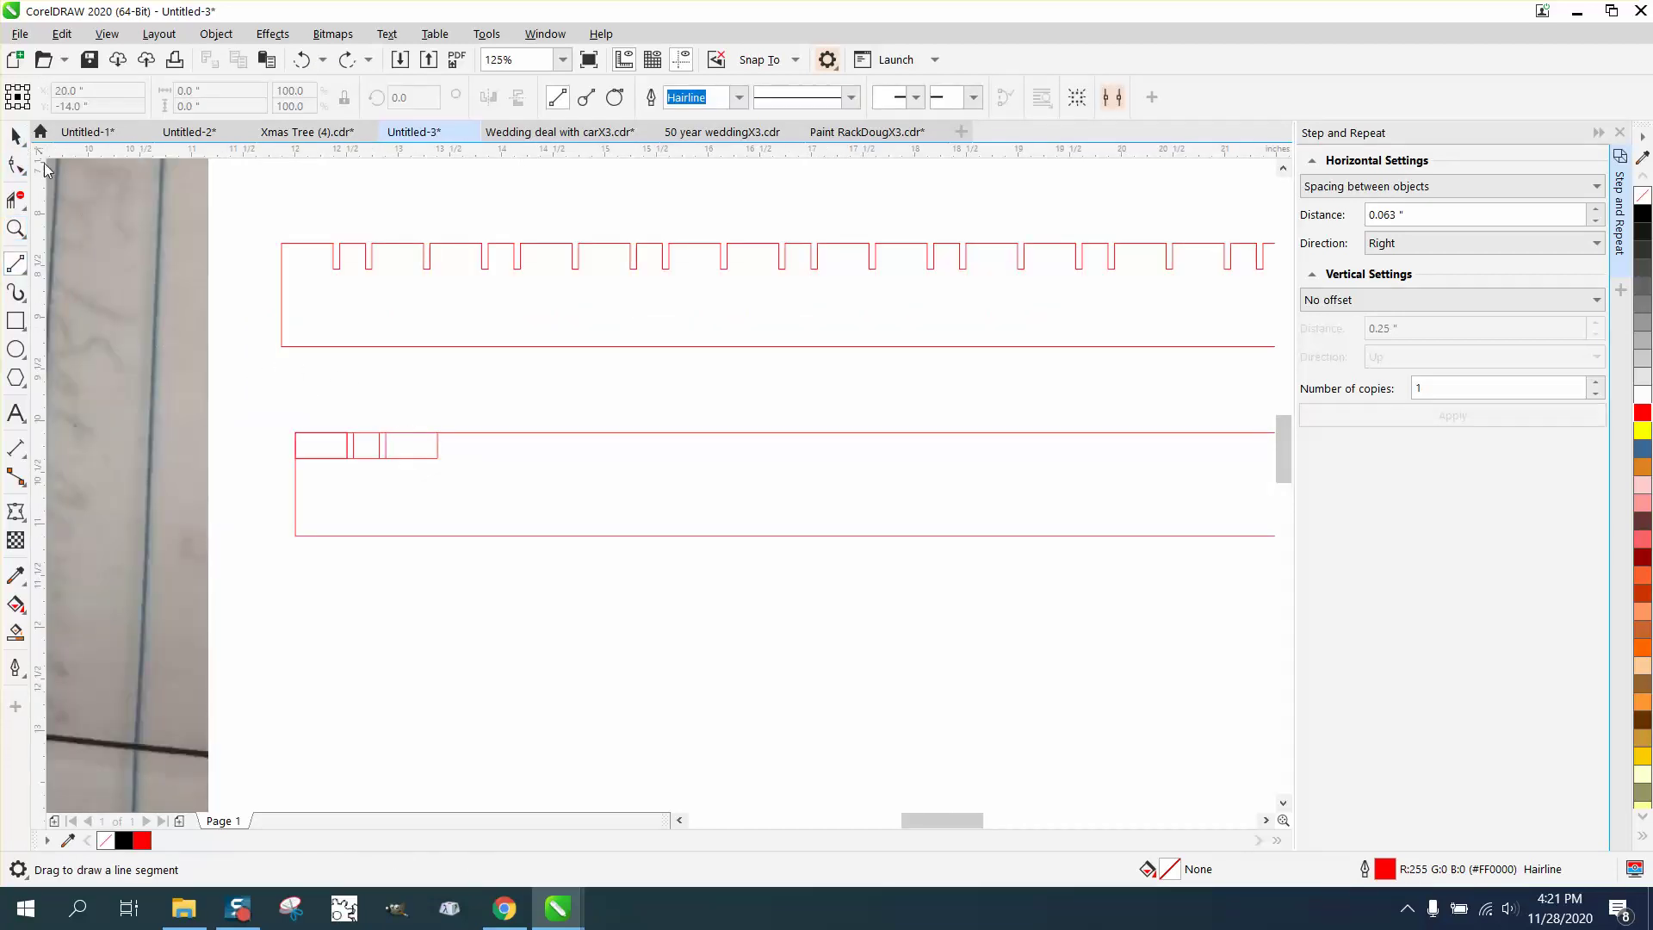
pyautogui.click(430, 439)
# Step: Draw a long 2-point line below the strips and move it up to the slot boxes' bottom edges
pyautogui.moveTo(280, 391); pyautogui.dragTo(505, 474)
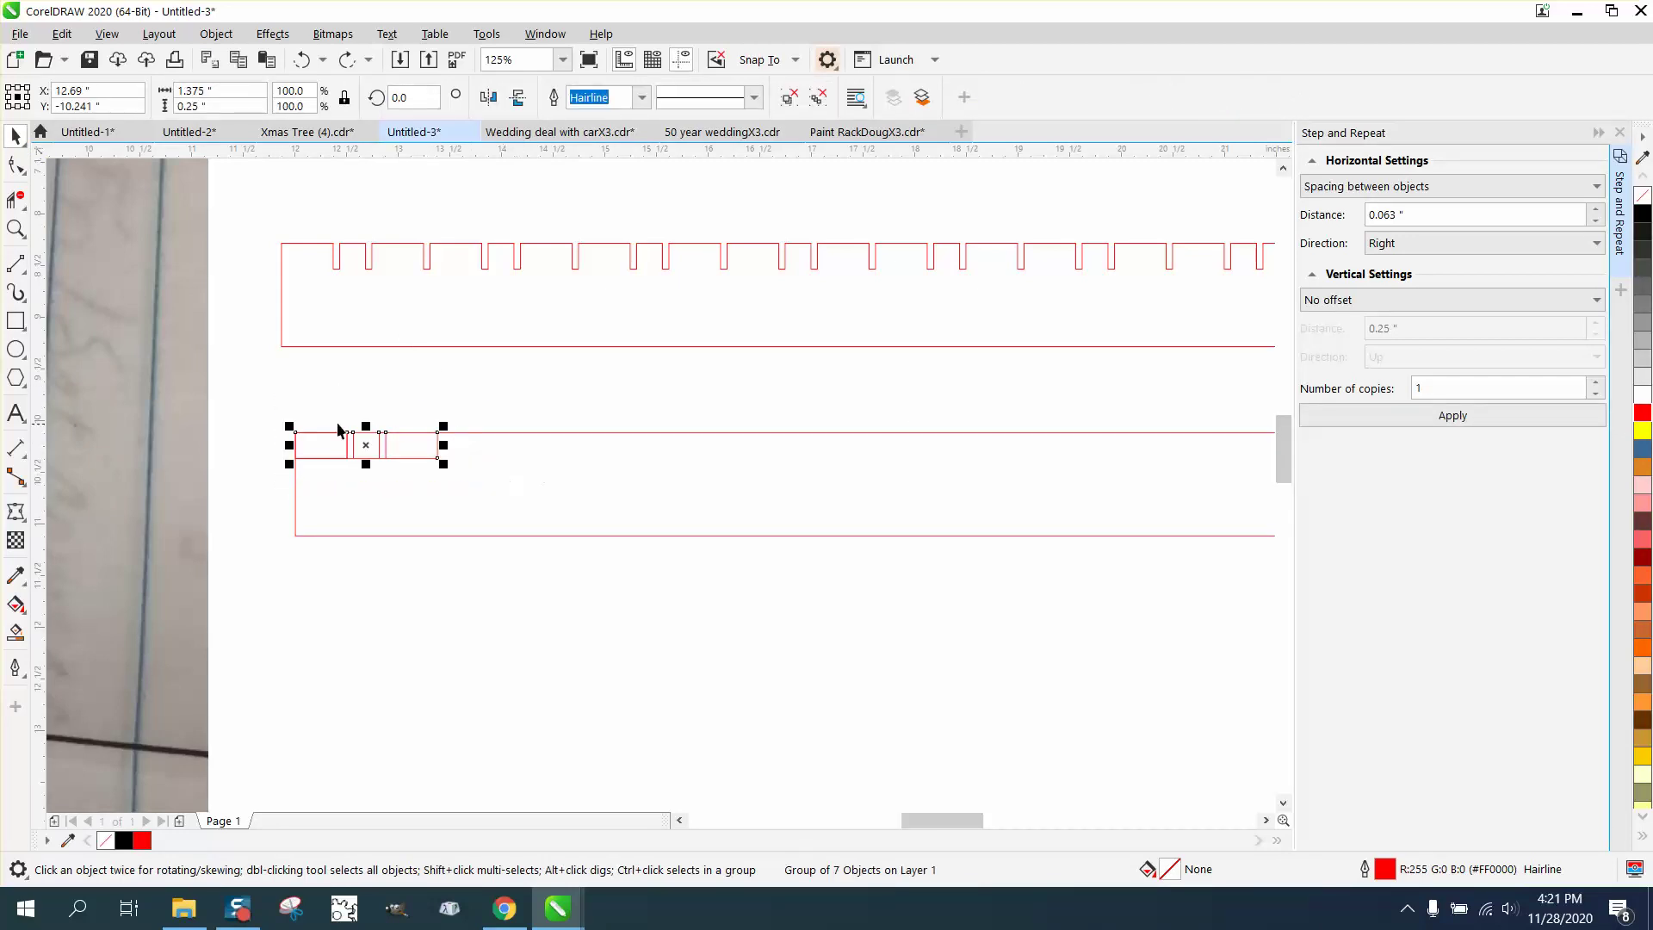
pyautogui.scroll(-2, 176, 417)
pyautogui.click(16, 263)
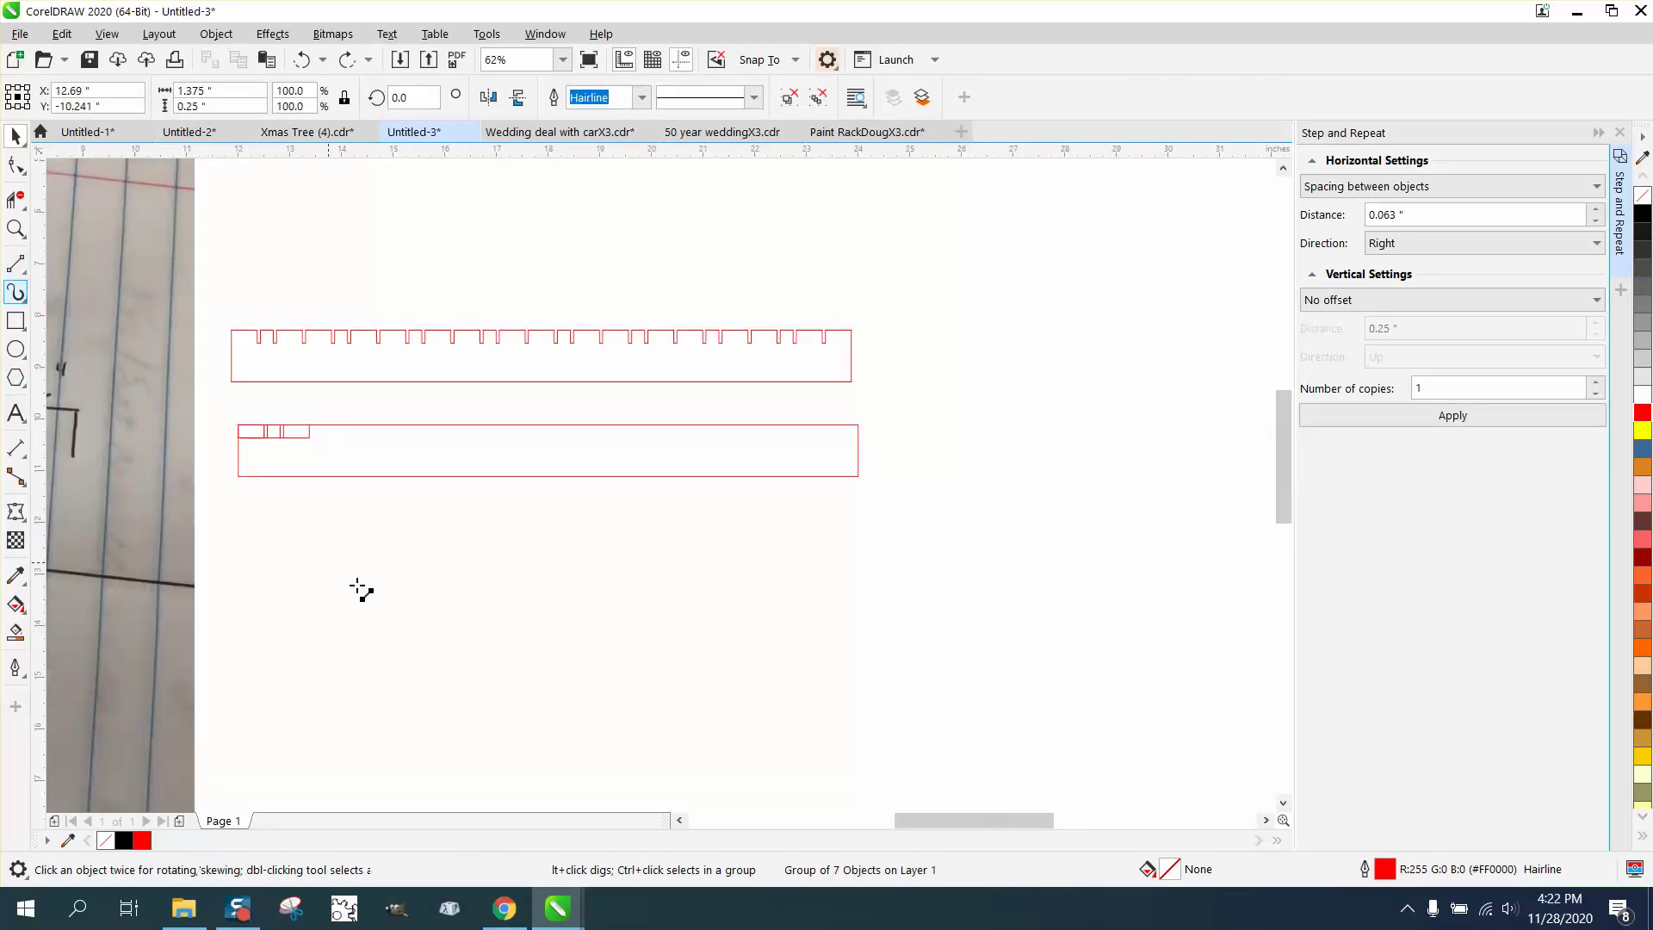
pyautogui.moveTo(253, 518); pyautogui.dragTo(997, 543)
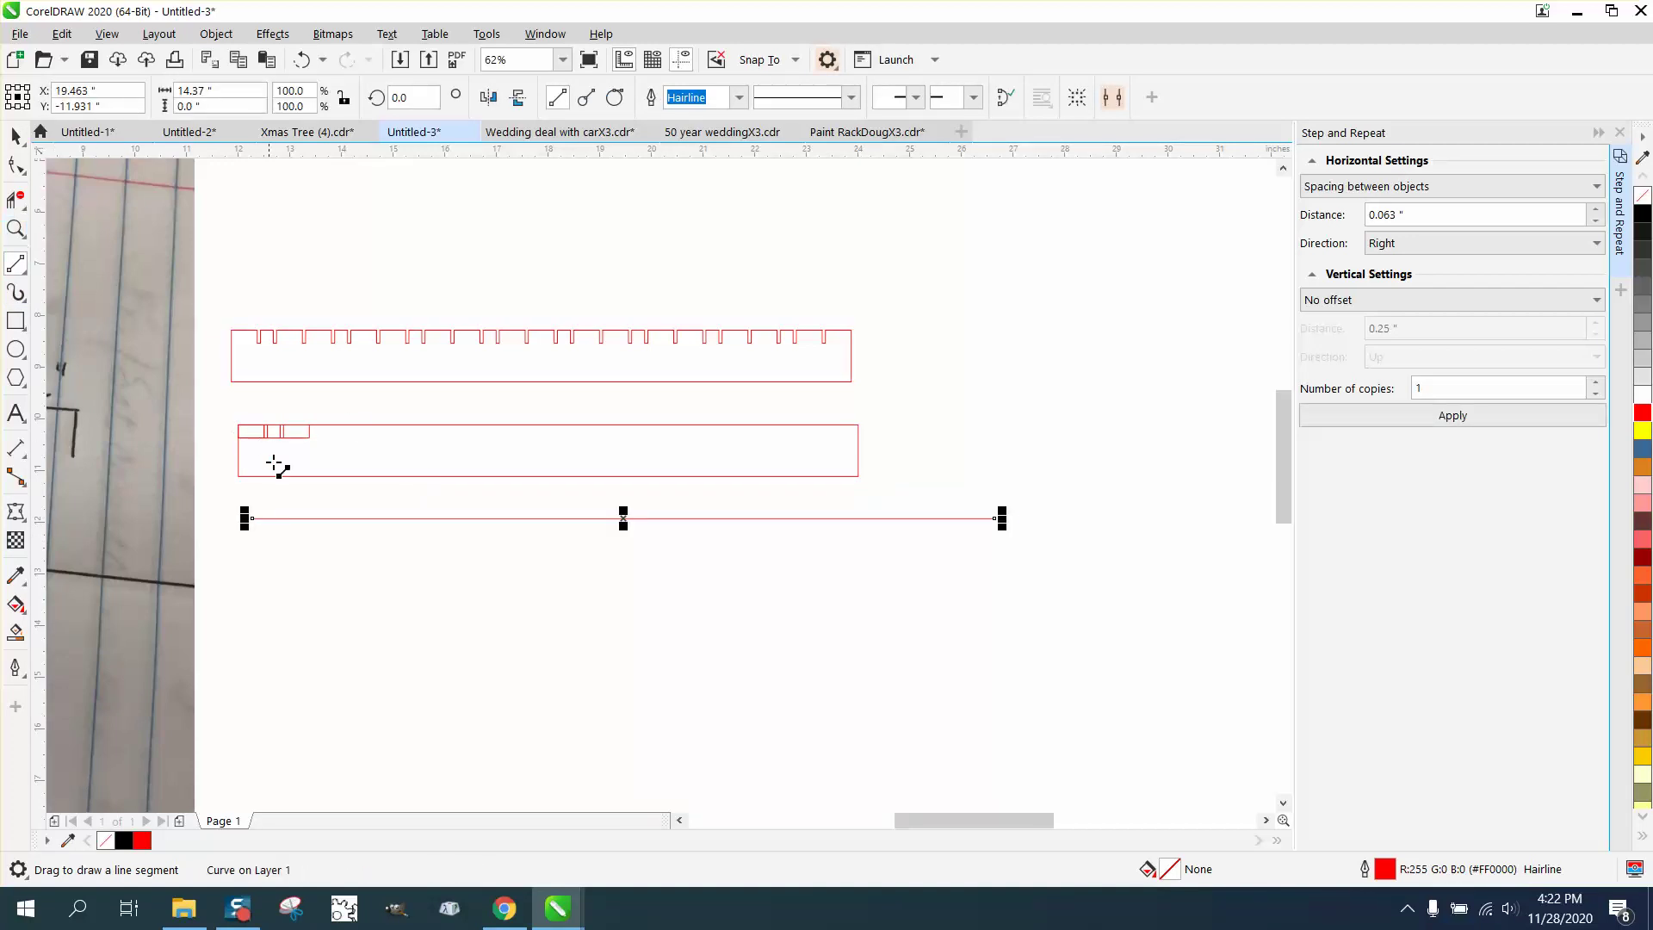
pyautogui.click(15, 228)
pyautogui.moveTo(207, 325); pyautogui.dragTo(870, 623)
pyautogui.click(16, 136)
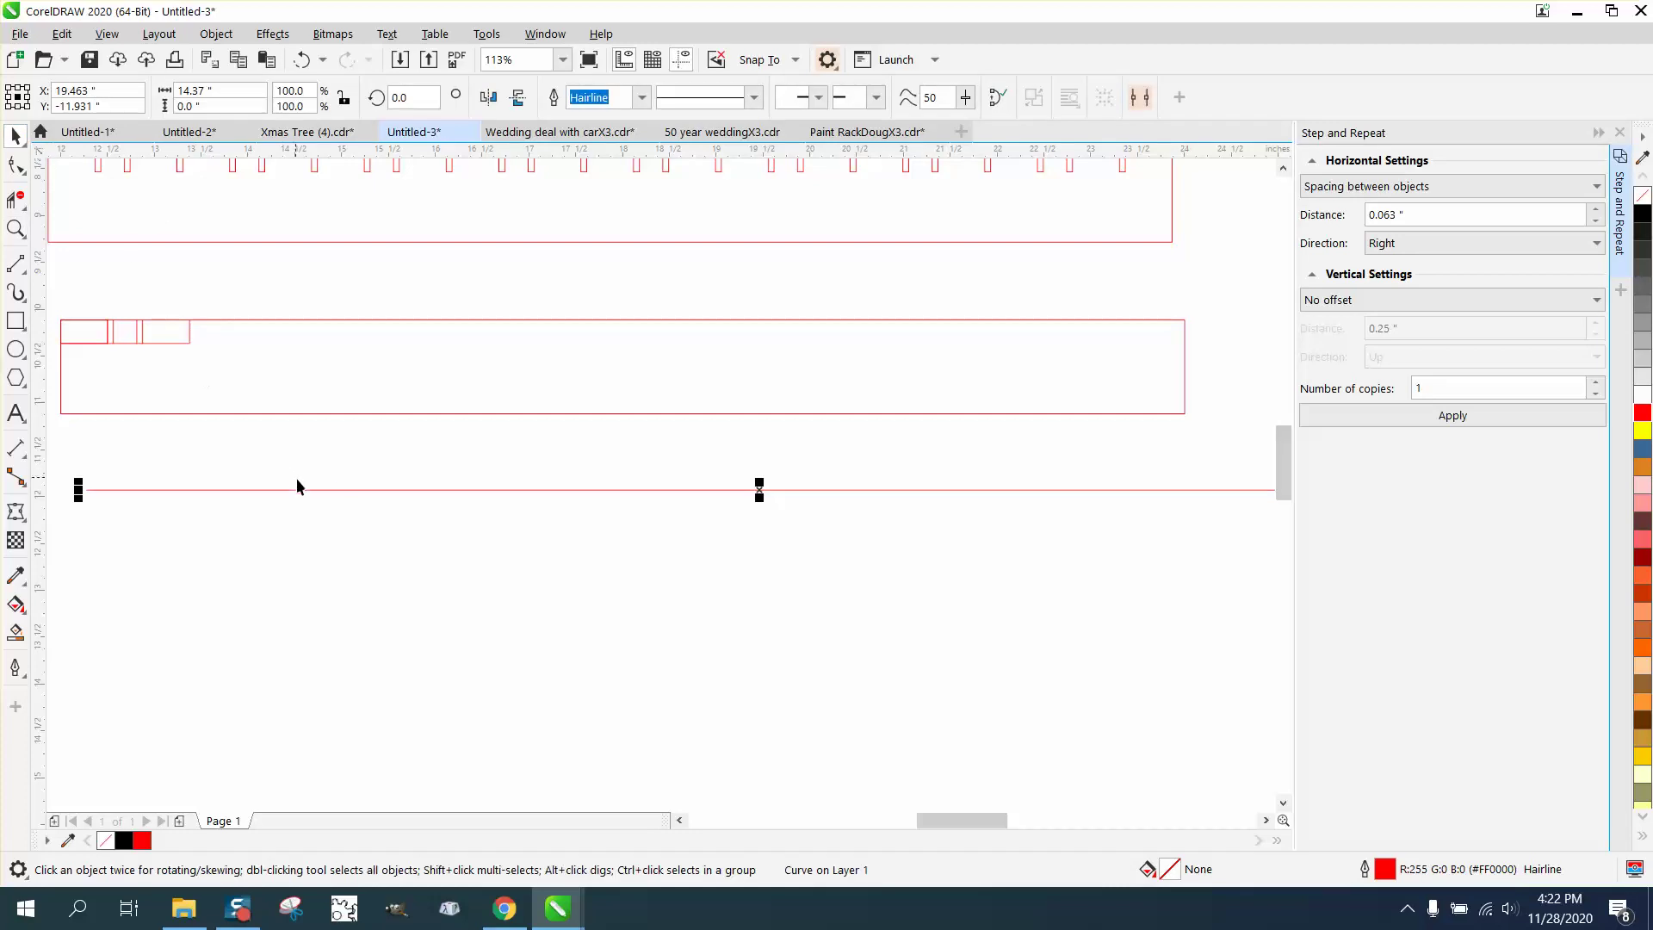
pyautogui.moveTo(303, 486); pyautogui.dragTo(186, 348)
pyautogui.click(100, 310)
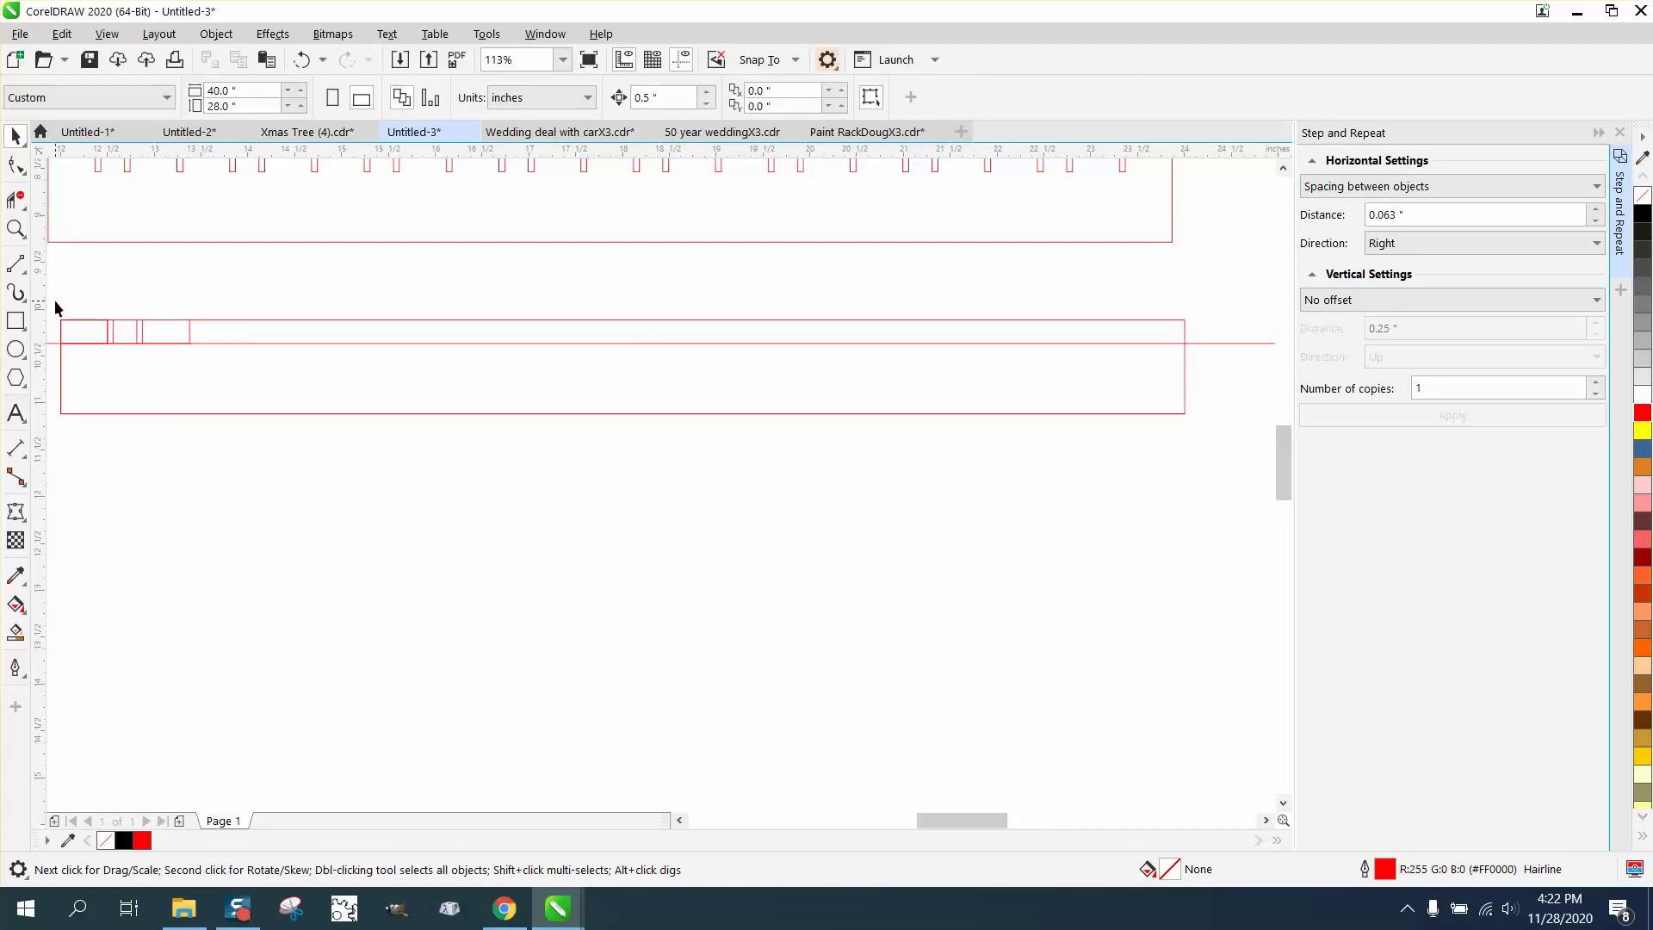
# Step: Select the slot-box group and apply Step and Repeat with 11 copies
pyautogui.moveTo(57, 307); pyautogui.dragTo(215, 353)
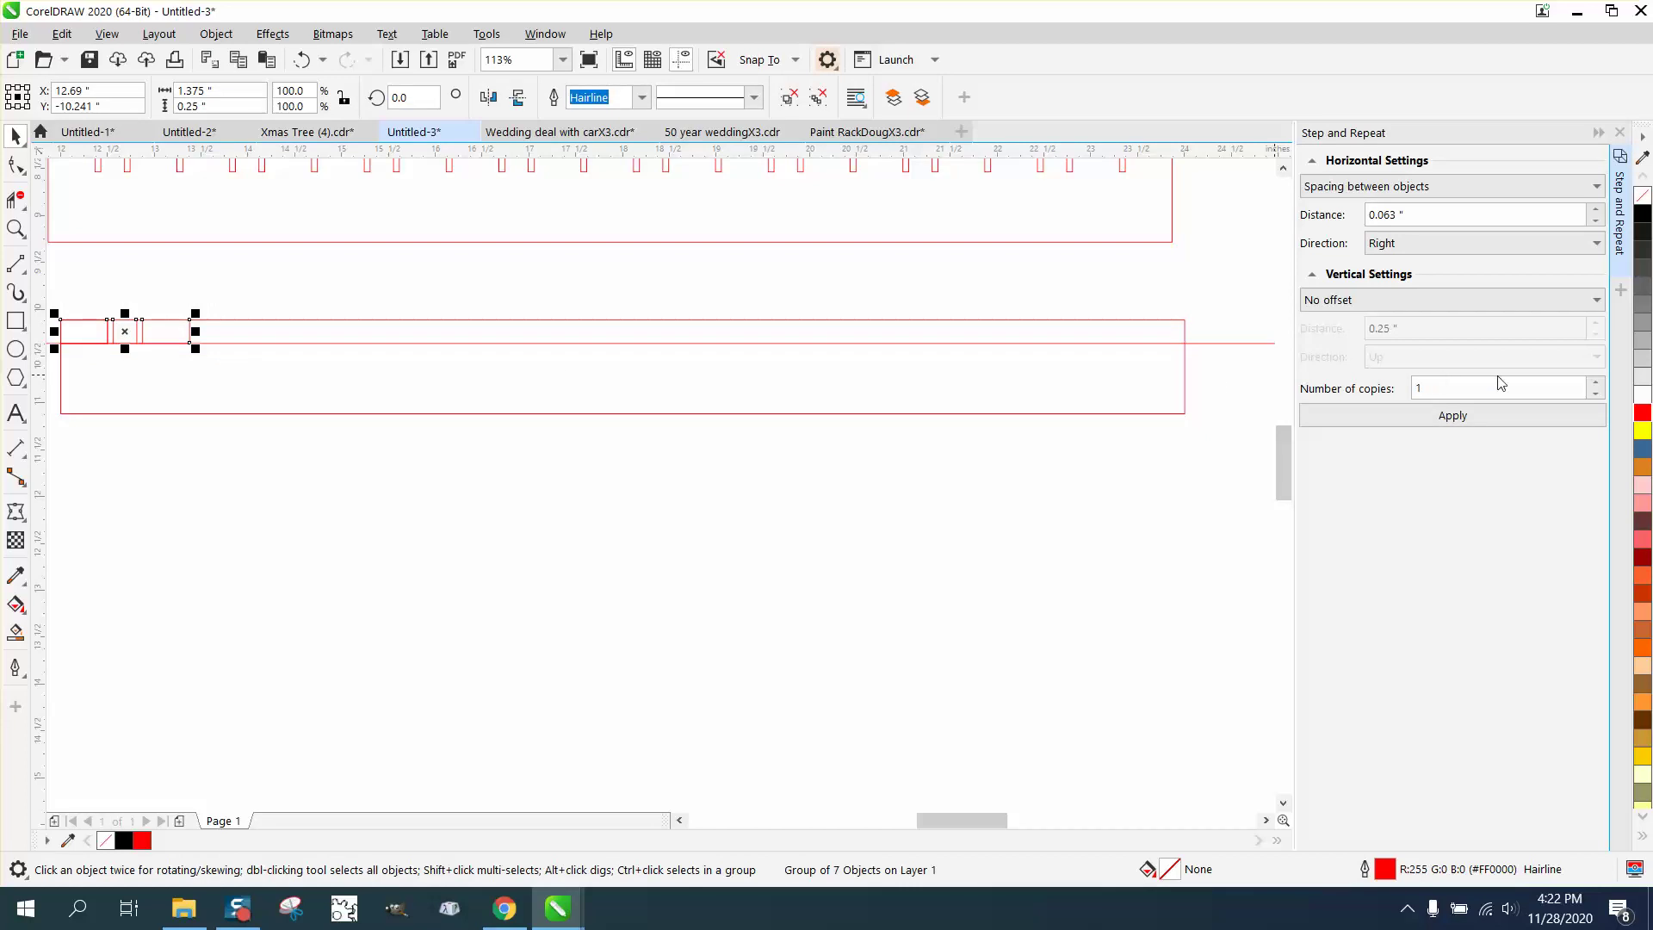
pyautogui.click(1597, 383)
pyautogui.click(1597, 382)
pyautogui.click(1597, 383)
pyautogui.click(1597, 382)
pyautogui.click(1597, 382)
pyautogui.click(1597, 382)
pyautogui.click(1597, 382)
pyautogui.click(1597, 382)
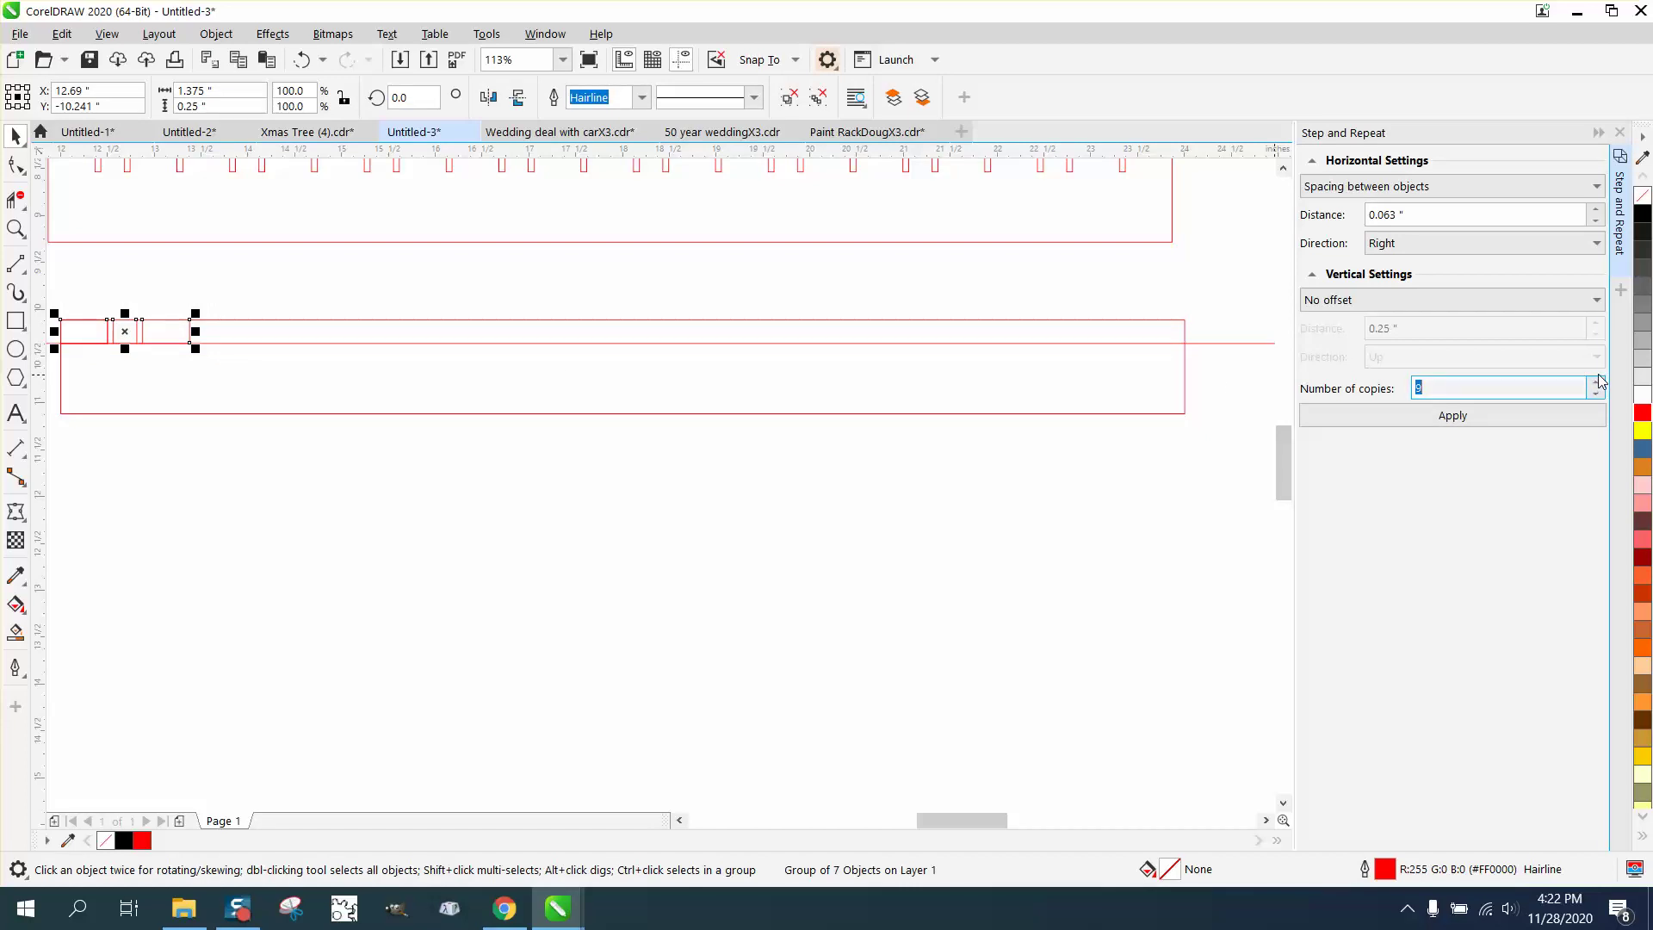
pyautogui.click(1597, 382)
pyautogui.click(1597, 382)
pyautogui.click(1470, 429)
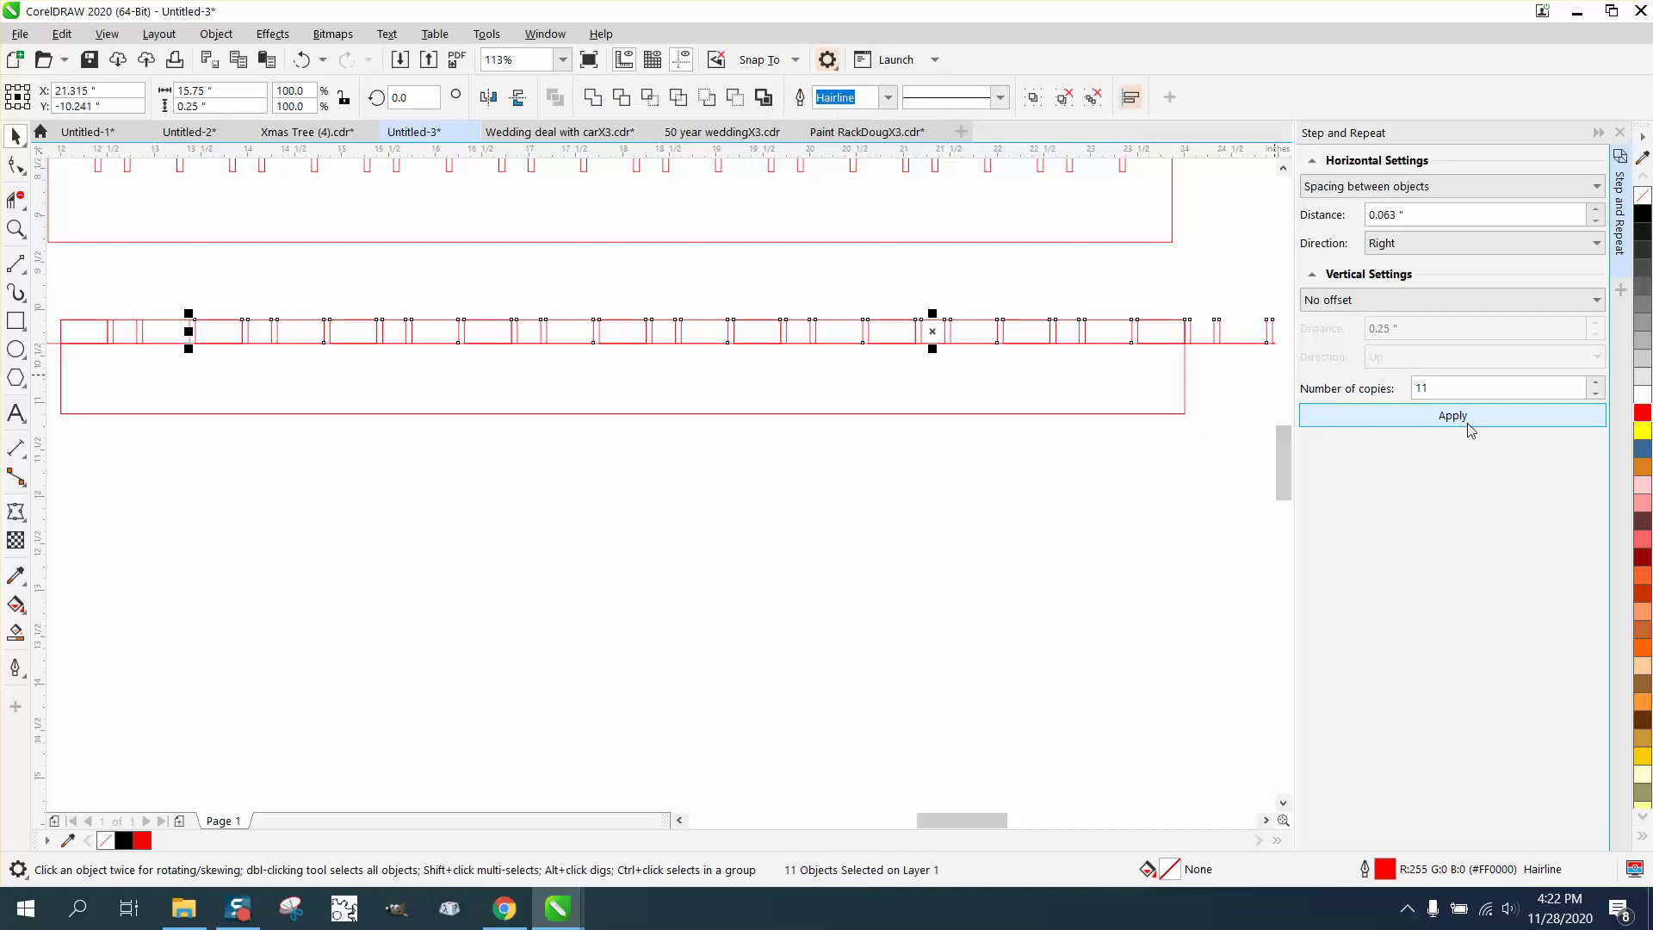
pyautogui.scroll(-2, 1135, 447)
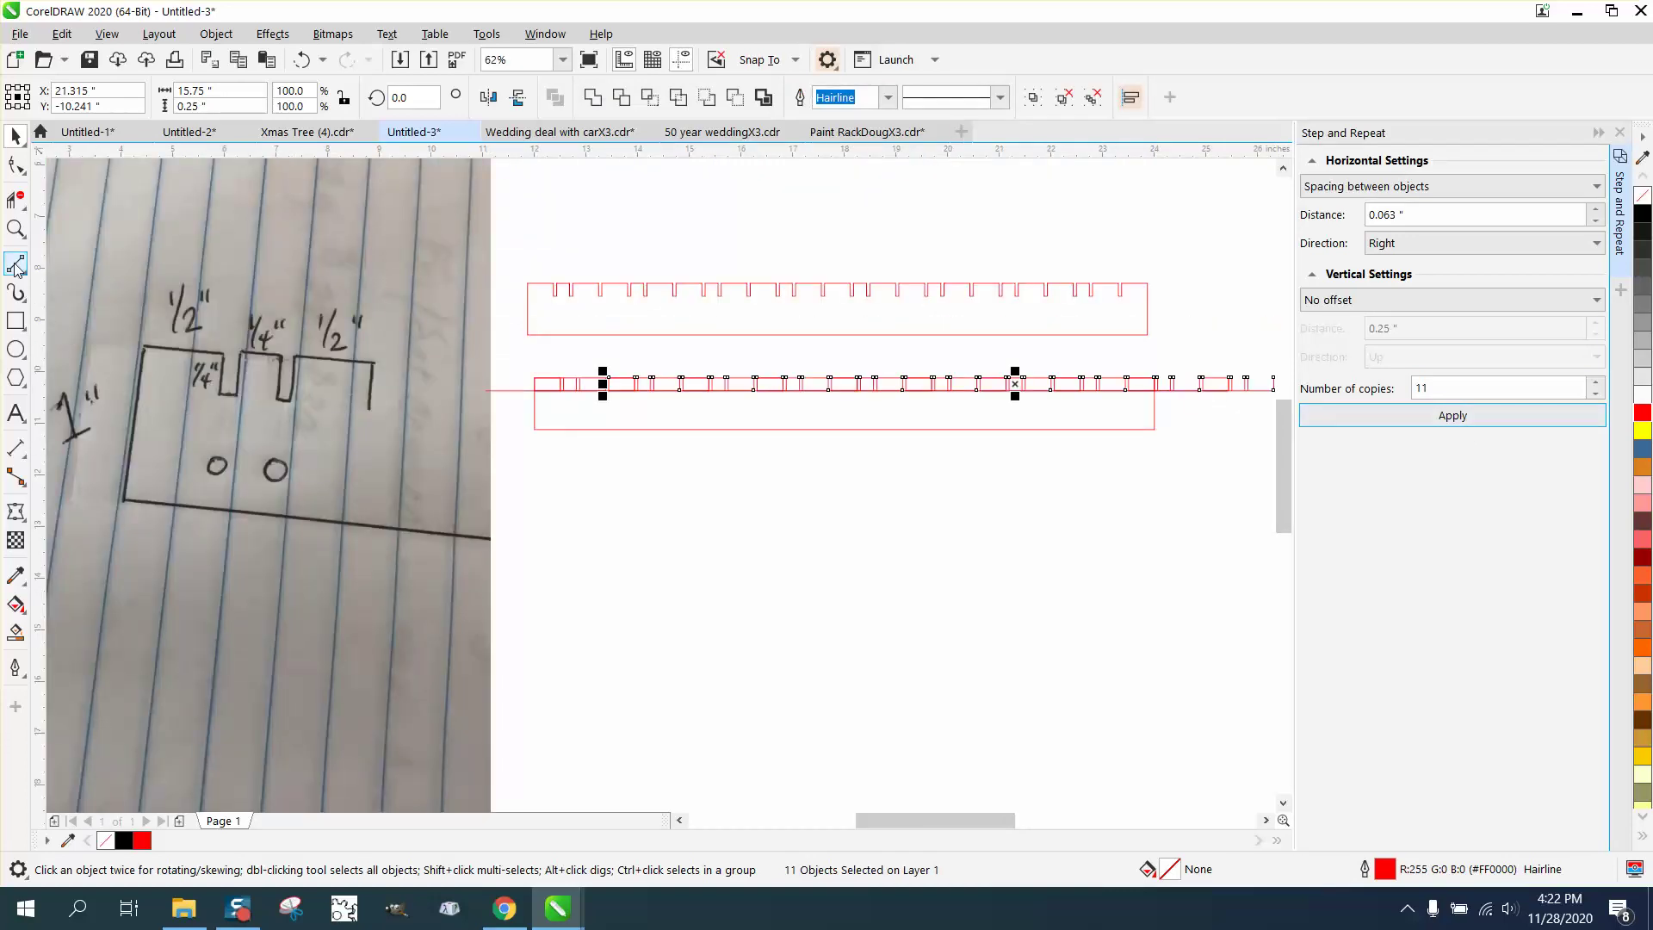
# Step: Trim the slot copies overhanging the lower strip's right end, then zoom to frame both strips
pyautogui.click(15, 200)
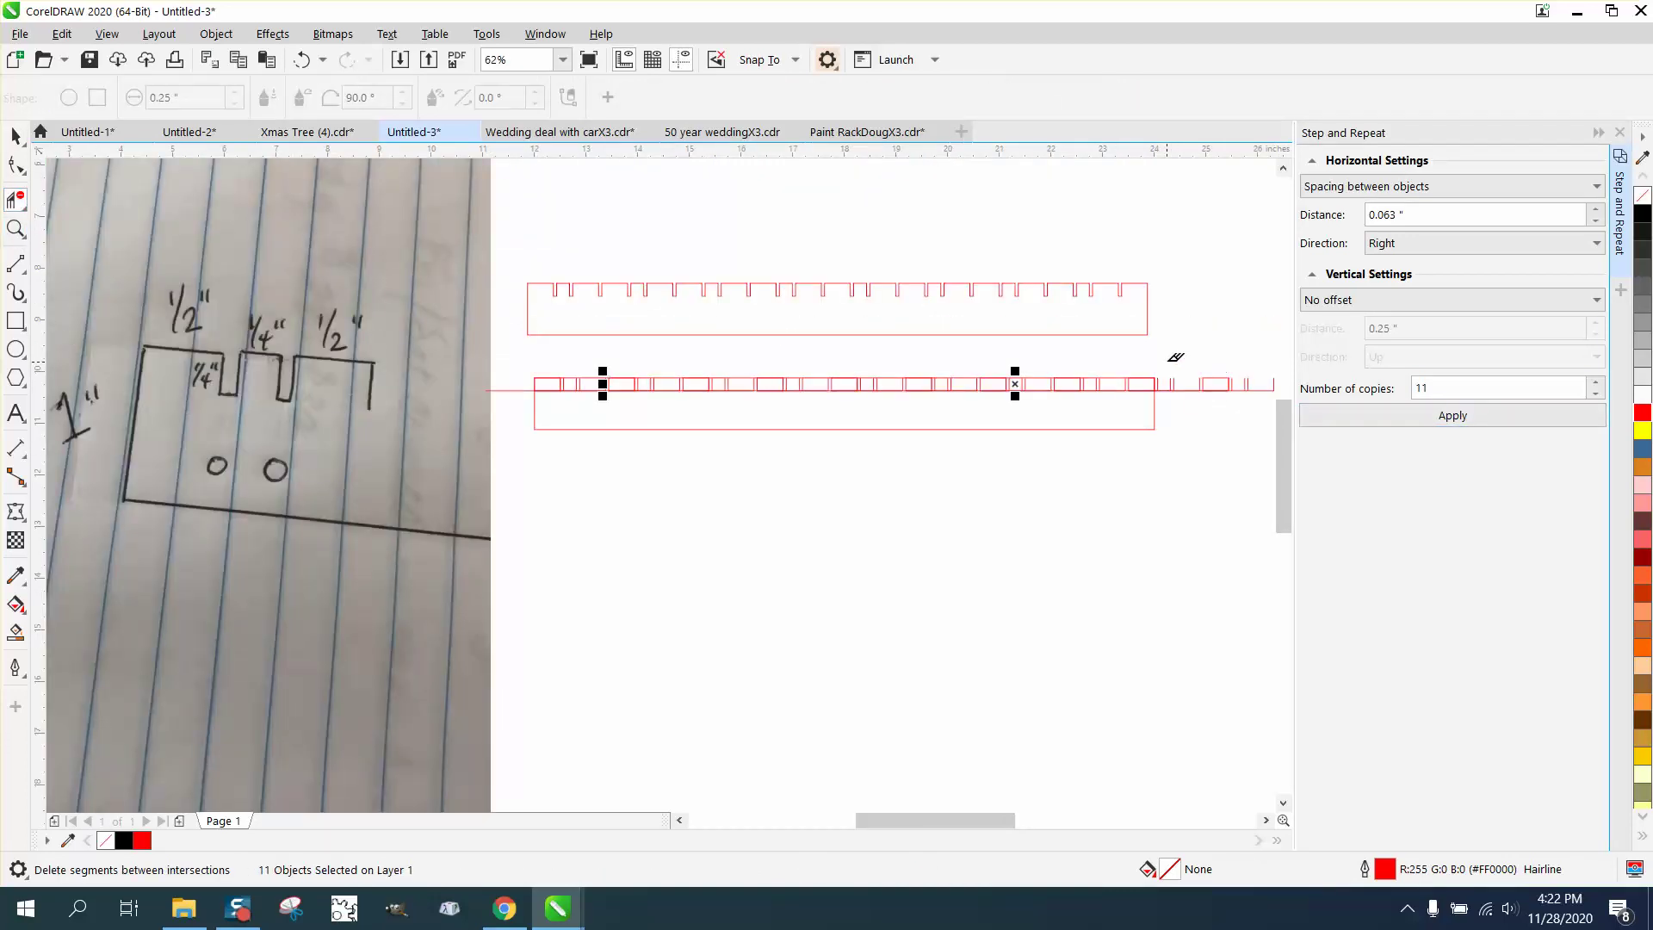
pyautogui.moveTo(1174, 379); pyautogui.dragTo(1248, 423)
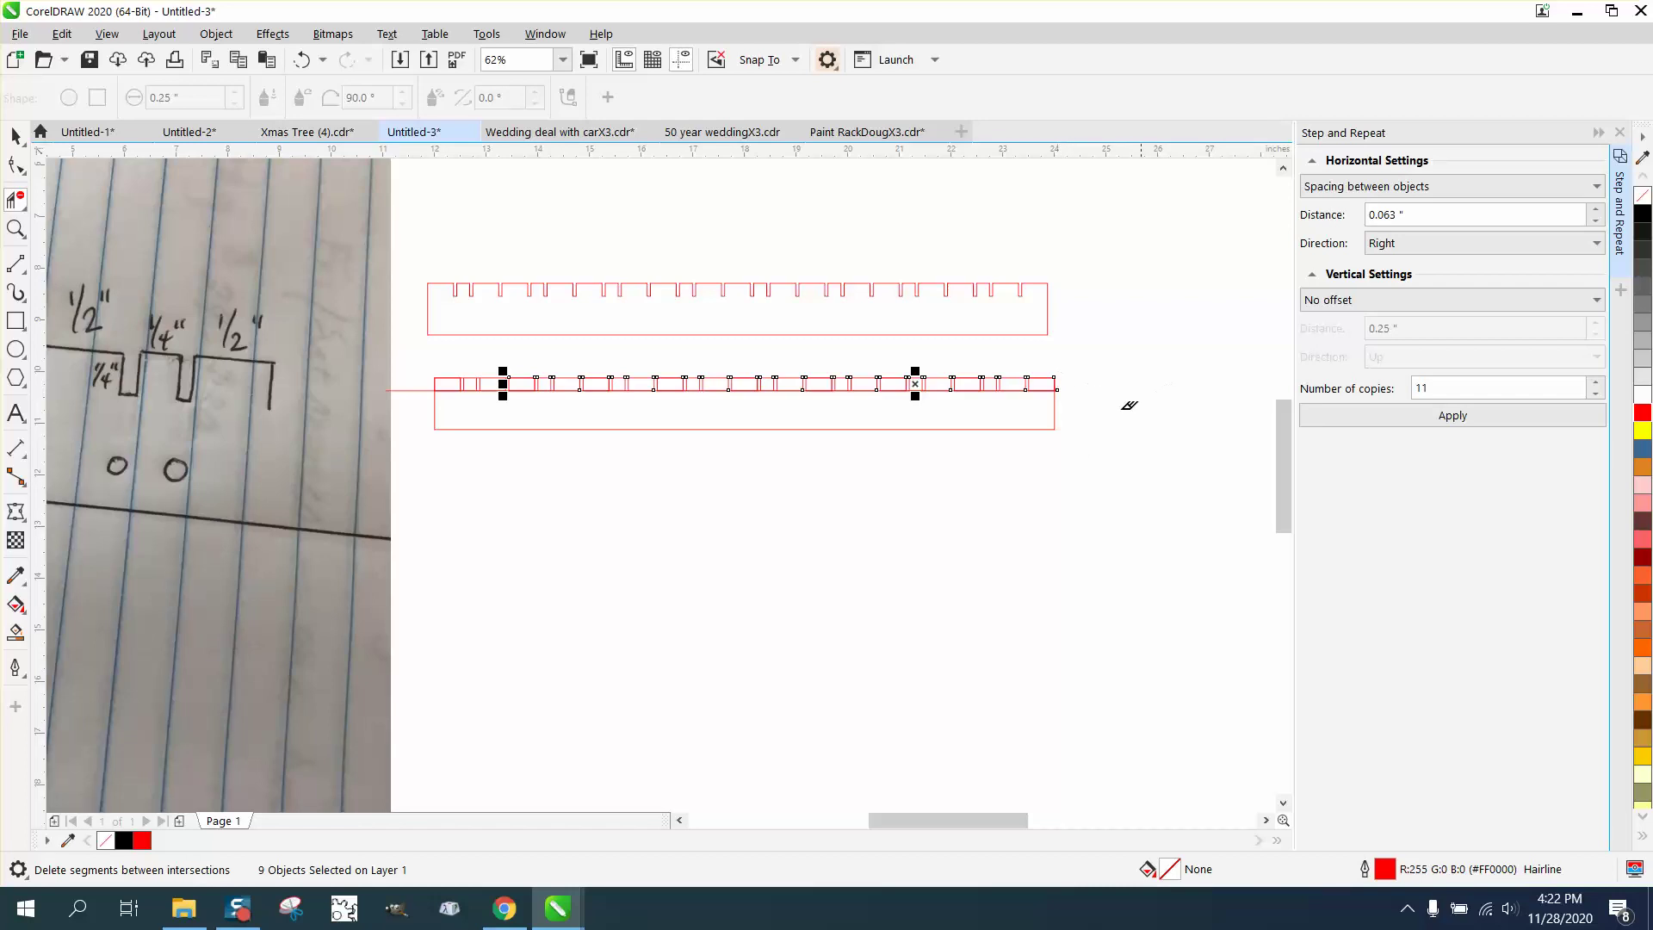
pyautogui.click(15, 229)
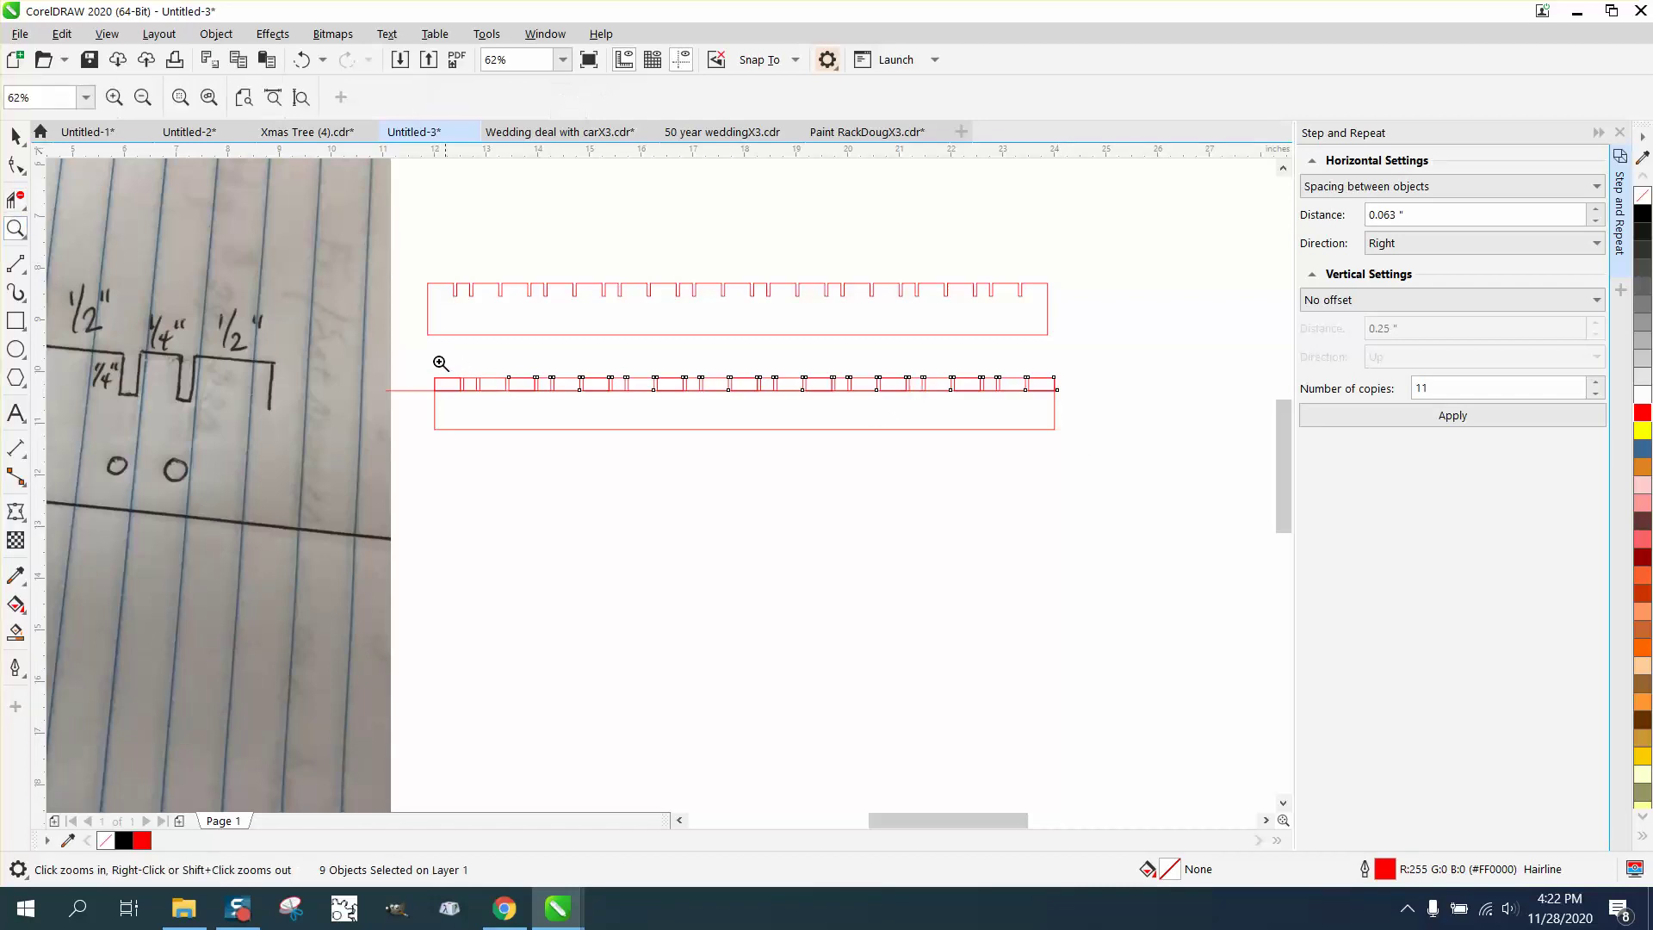
pyautogui.click(1267, 547)
pyautogui.rightClick(560, 496)
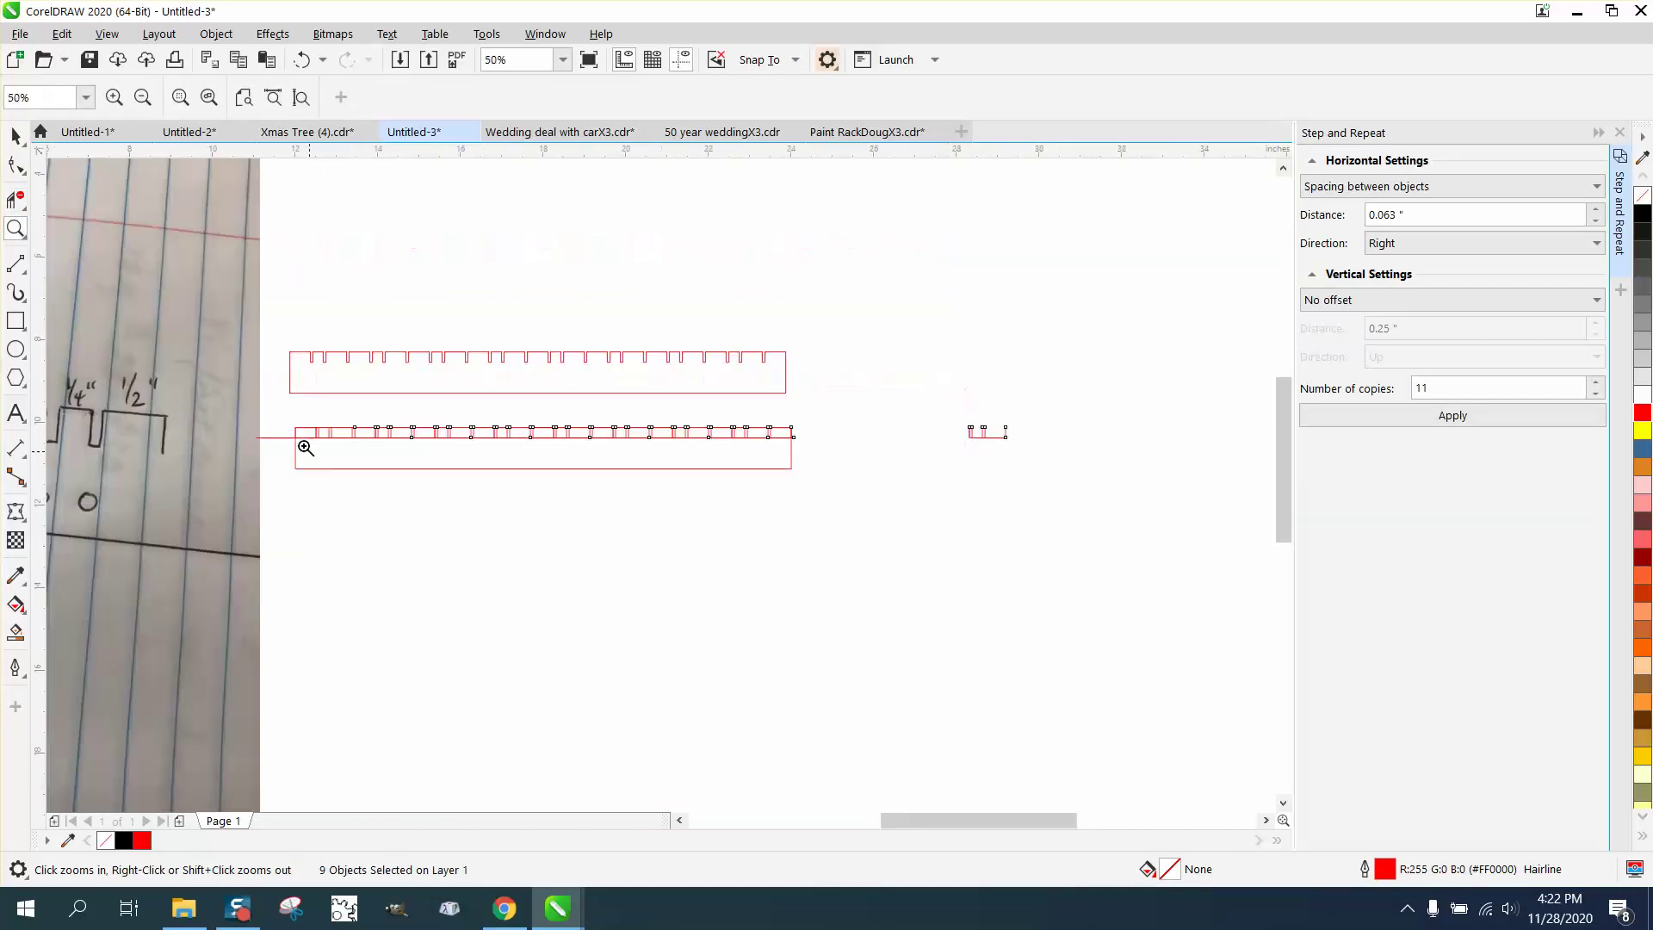
pyautogui.moveTo(276, 413); pyautogui.dragTo(908, 492)
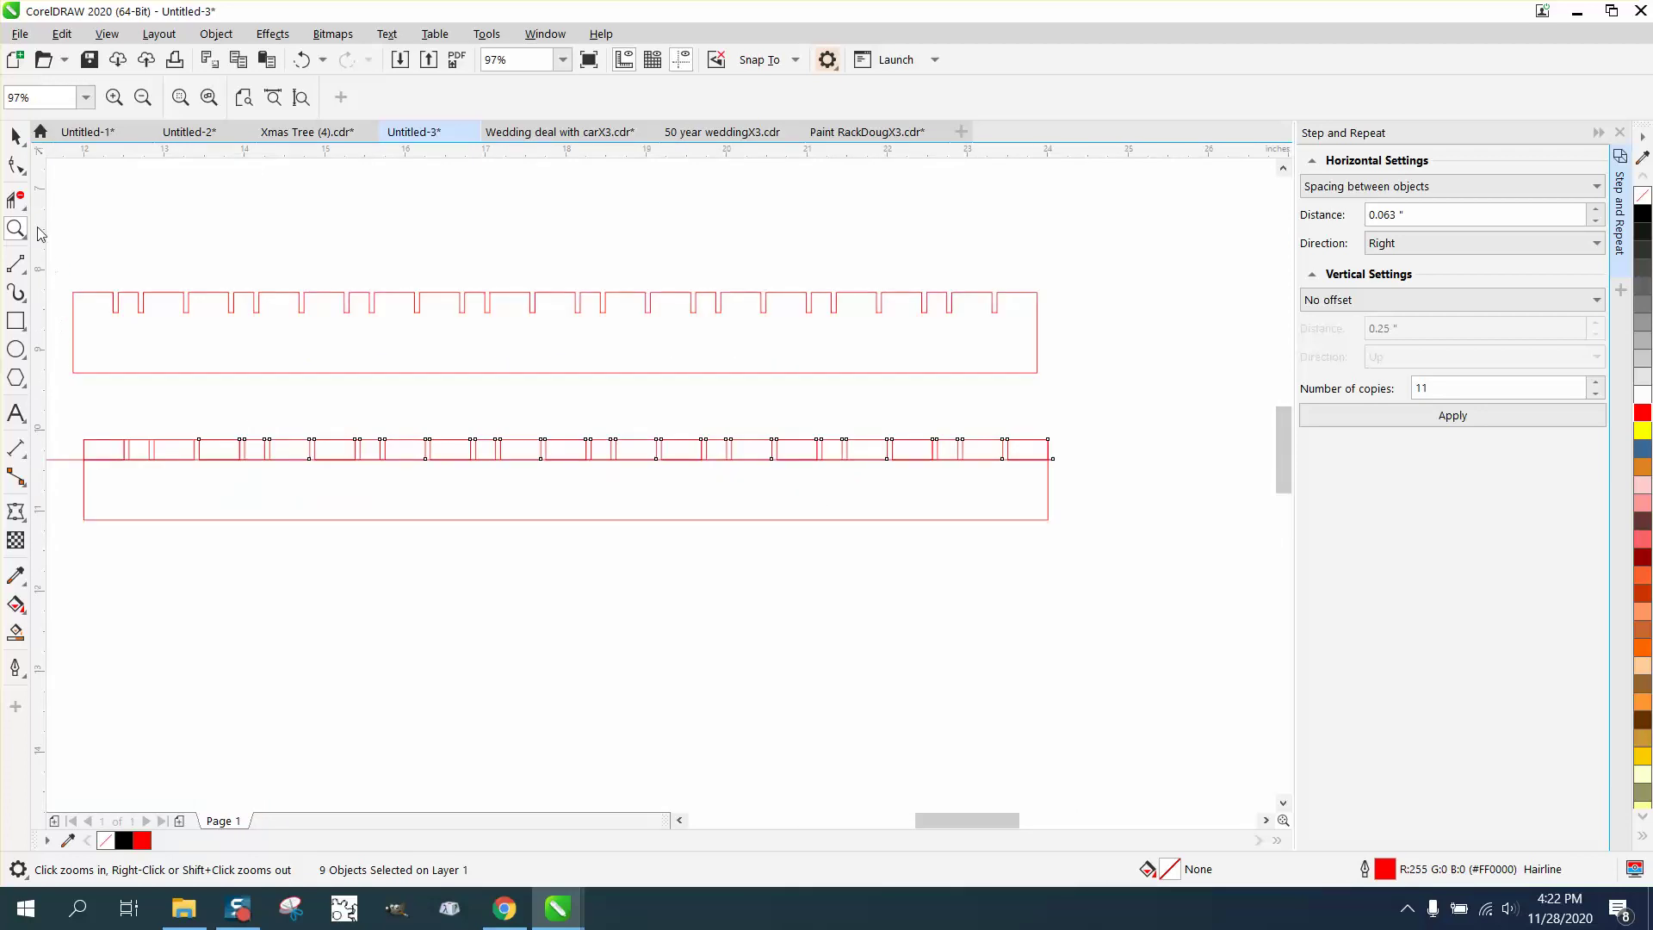
# Step: Trim the stray line segments across the left half of the lower strip's slotted edge
pyautogui.click(18, 200)
pyautogui.click(112, 459)
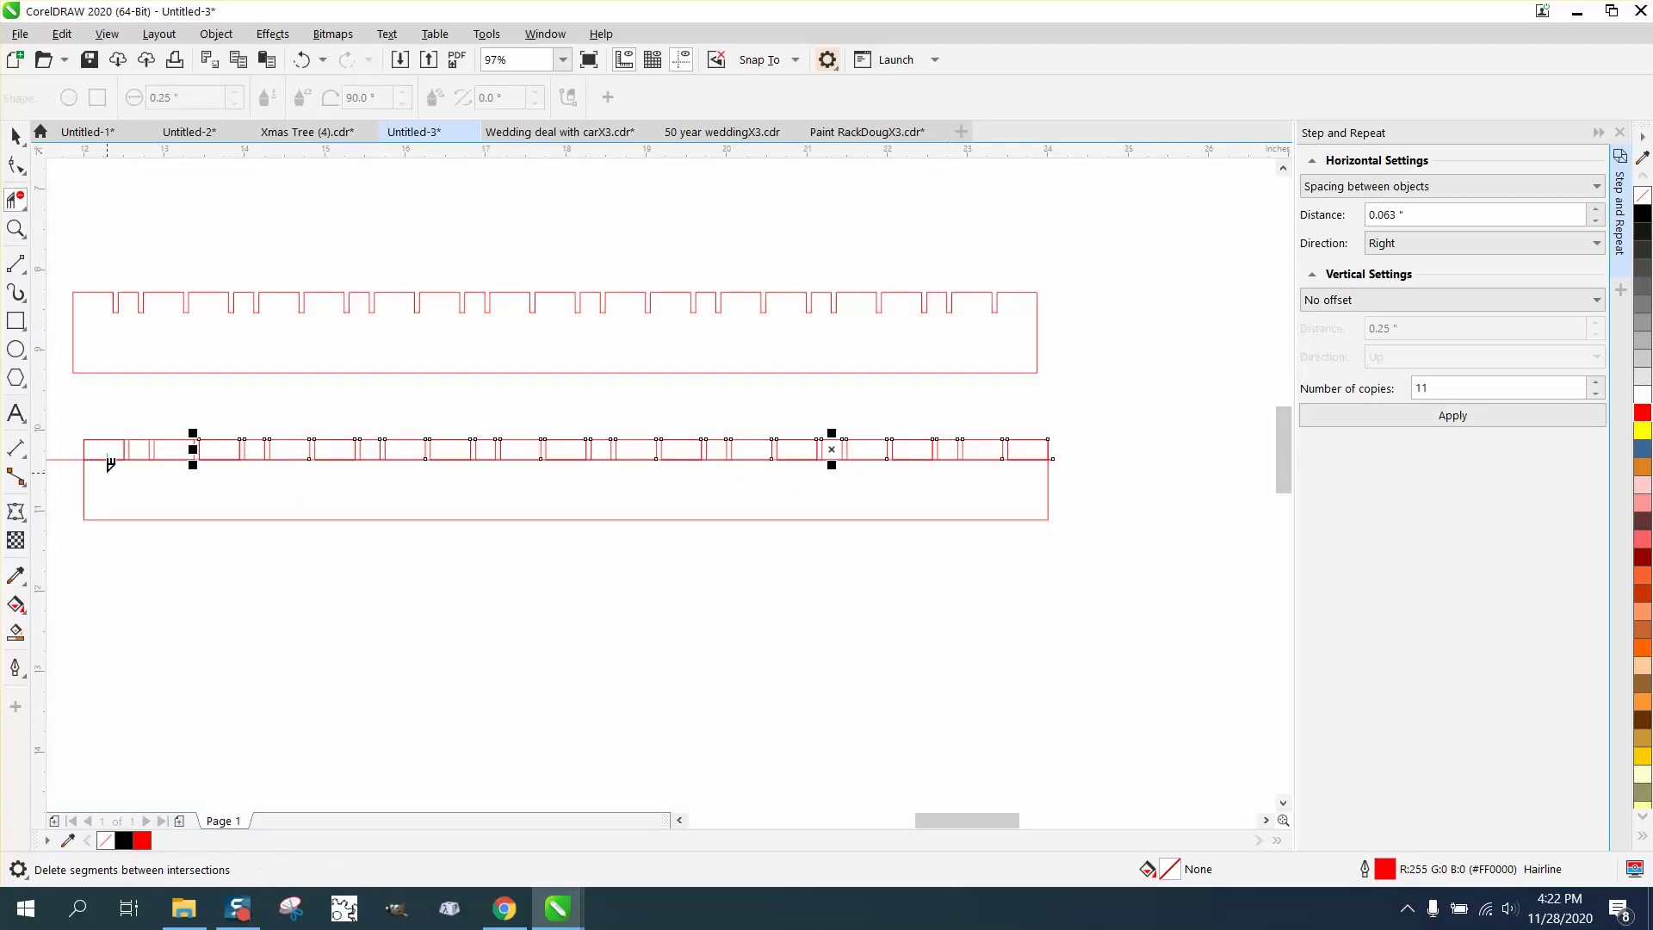
pyautogui.click(142, 458)
pyautogui.click(174, 457)
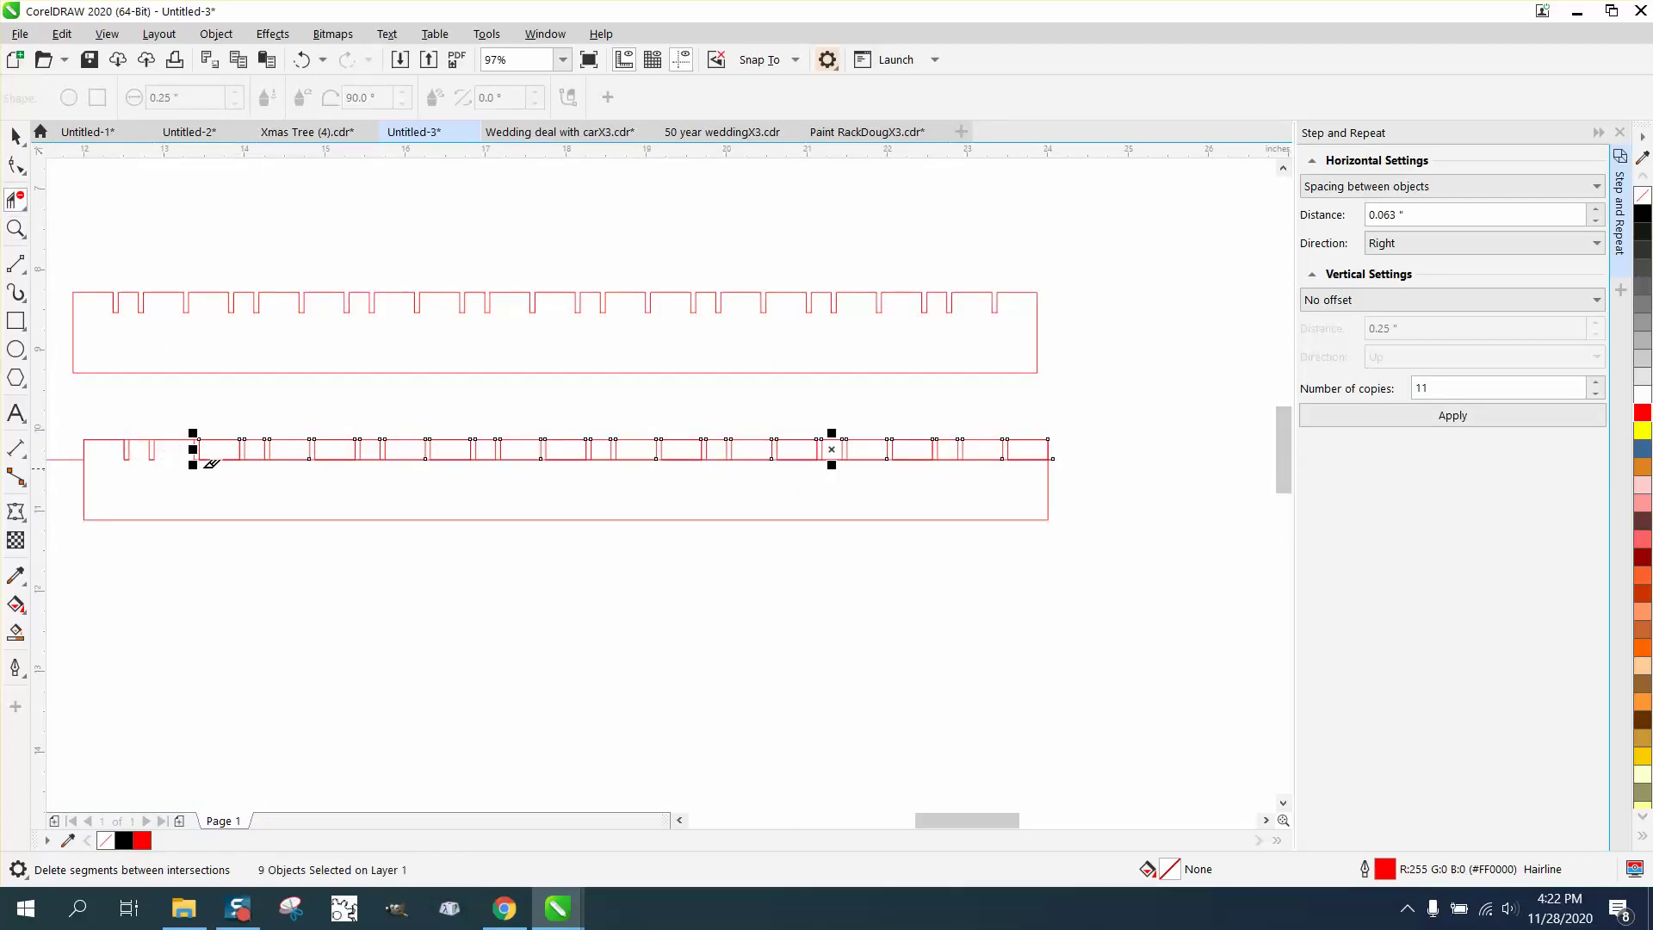
pyautogui.click(219, 459)
pyautogui.click(254, 459)
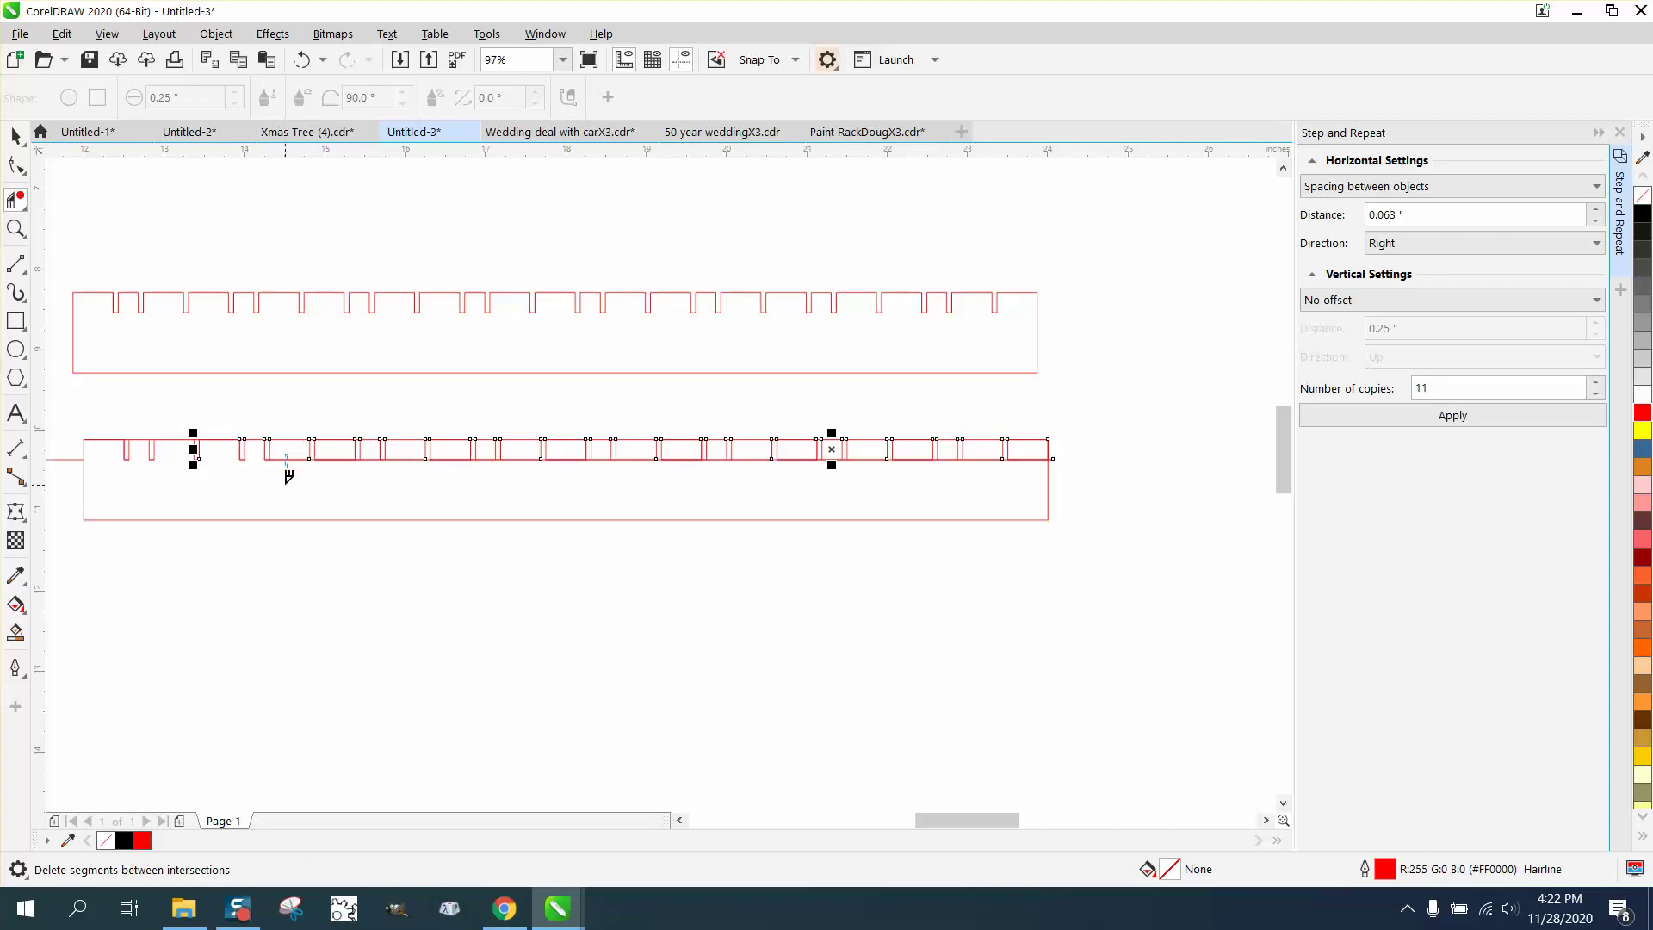
pyautogui.click(288, 459)
pyautogui.click(341, 457)
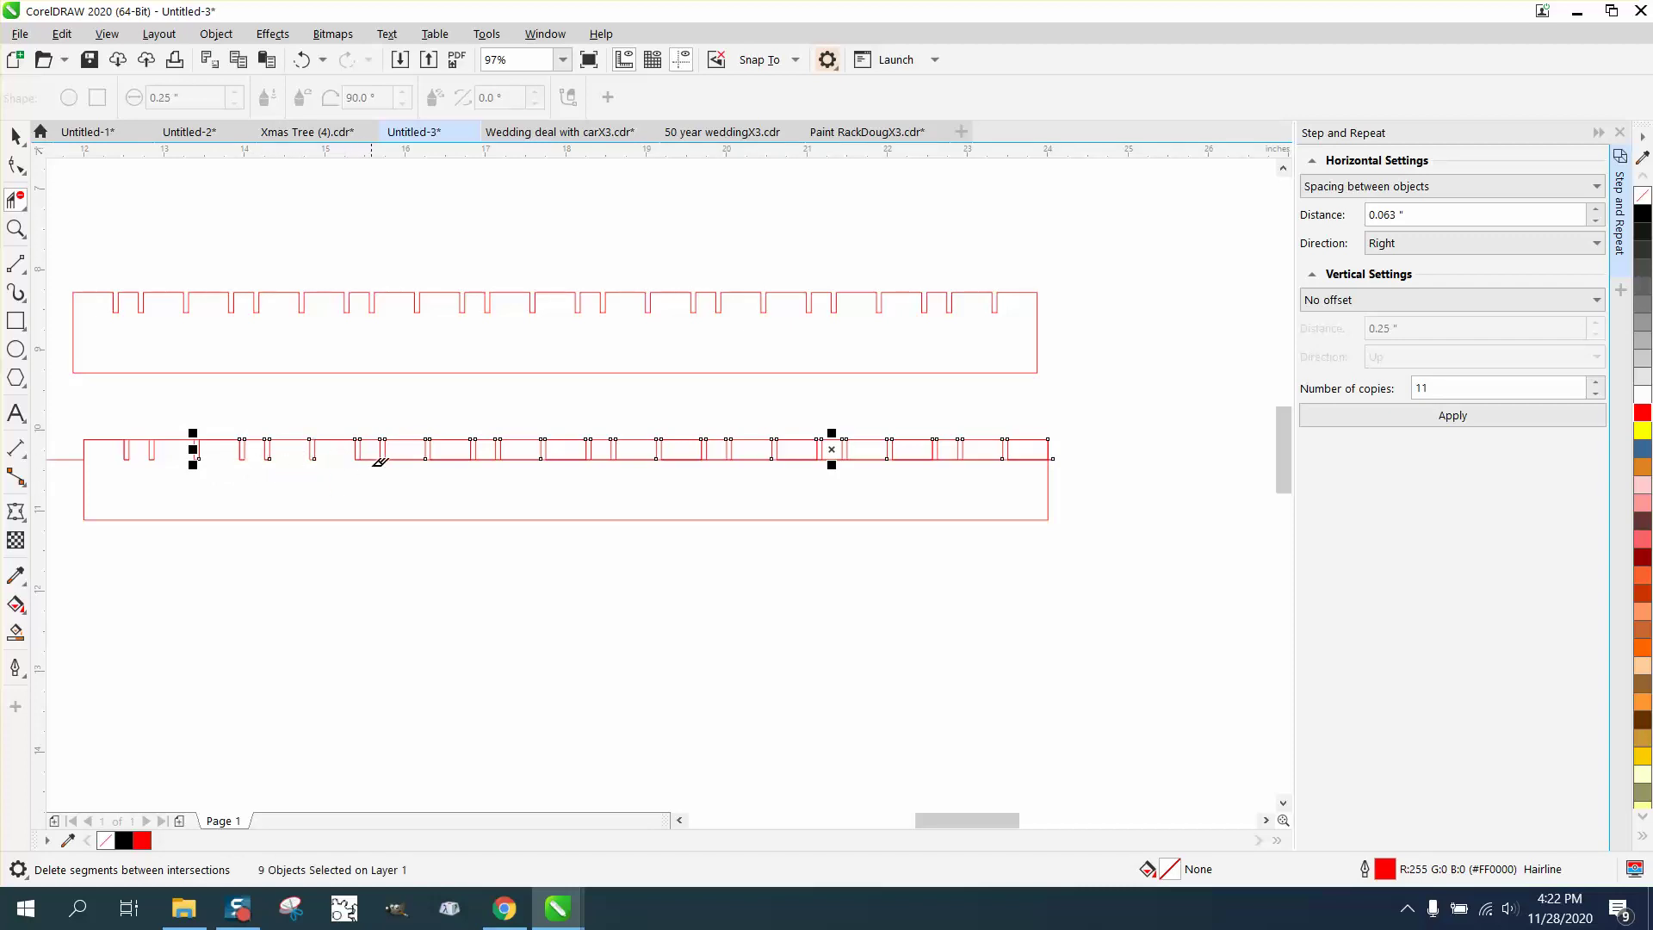
pyautogui.click(419, 458)
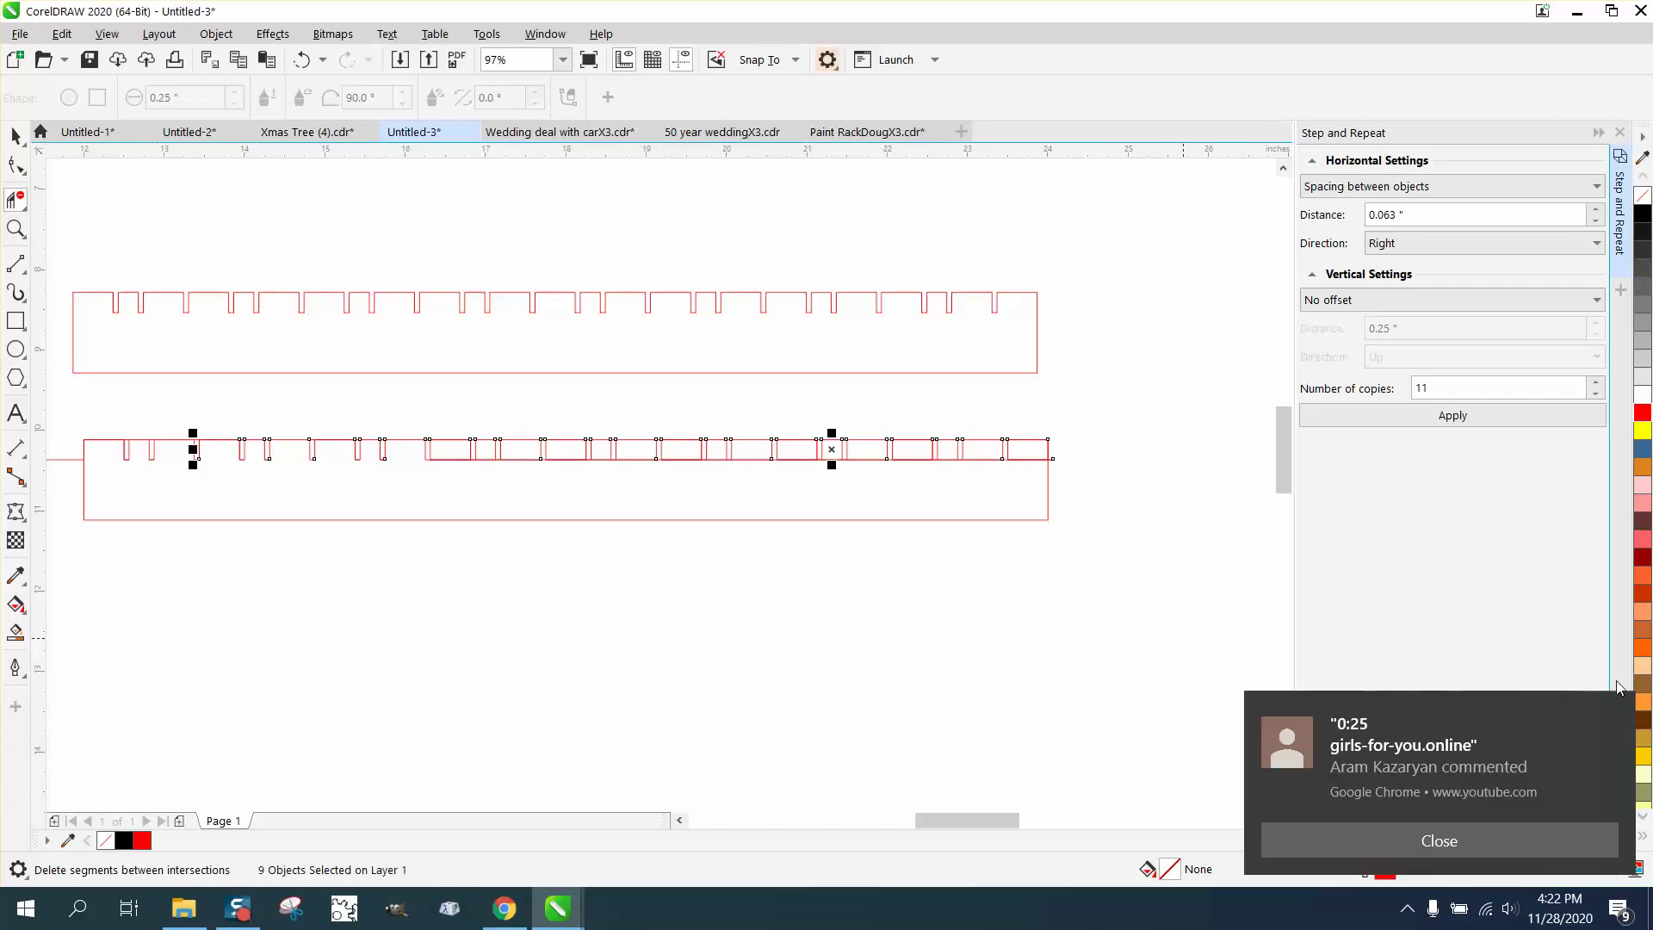
pyautogui.click(1476, 838)
pyautogui.click(450, 459)
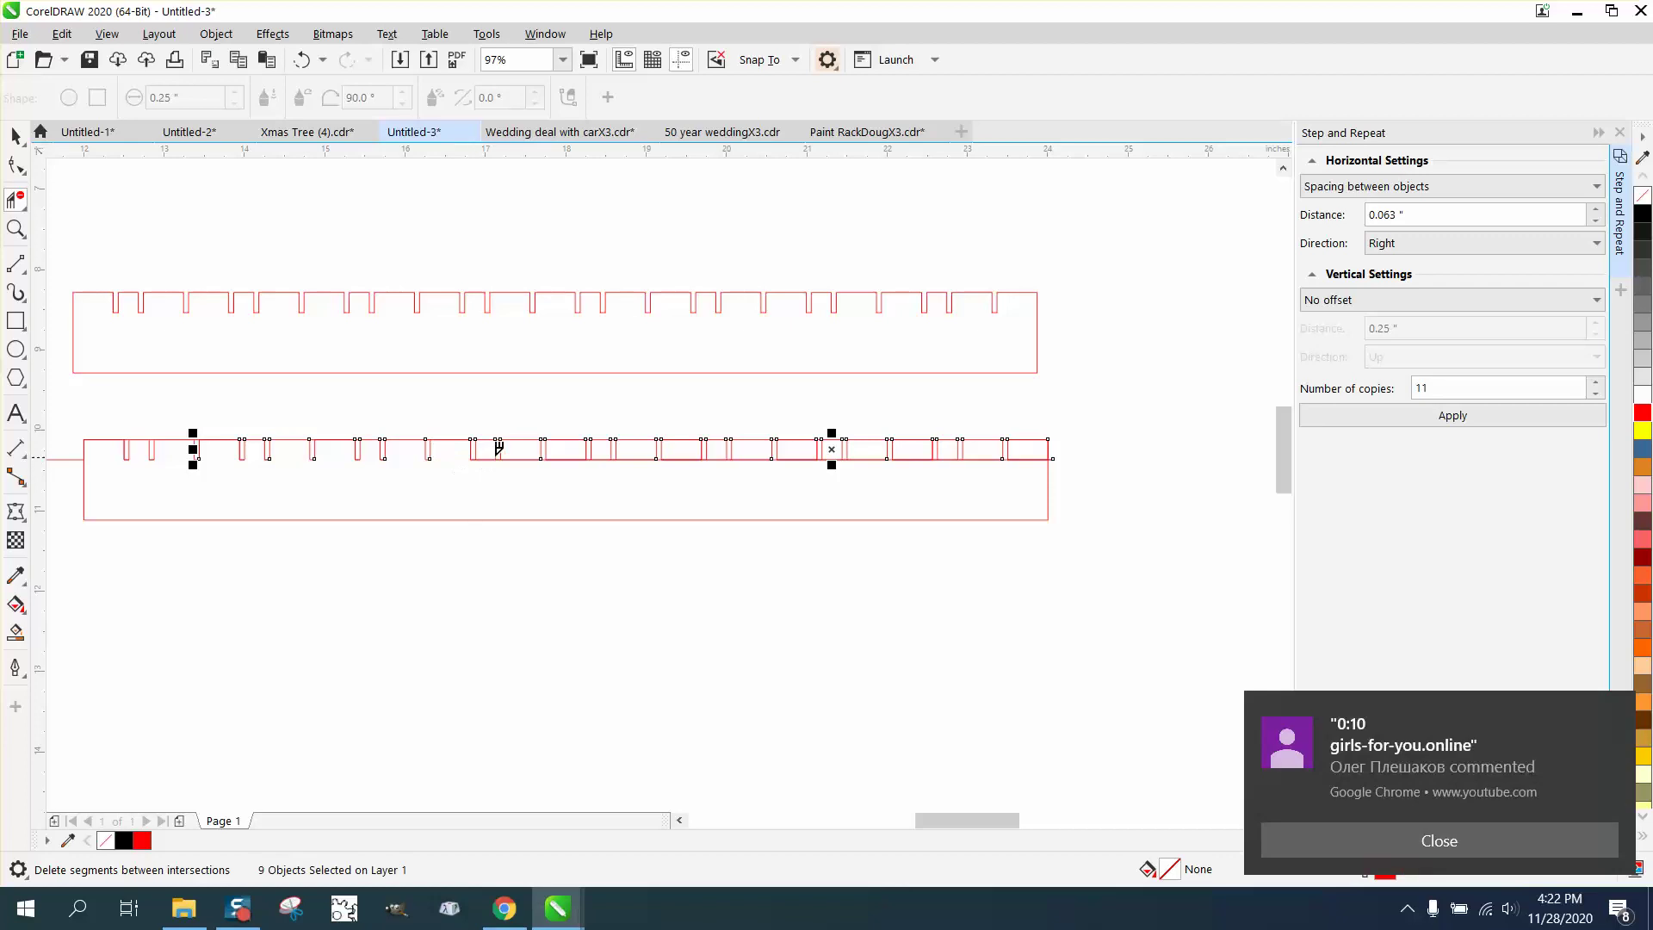
pyautogui.click(495, 459)
pyautogui.click(534, 459)
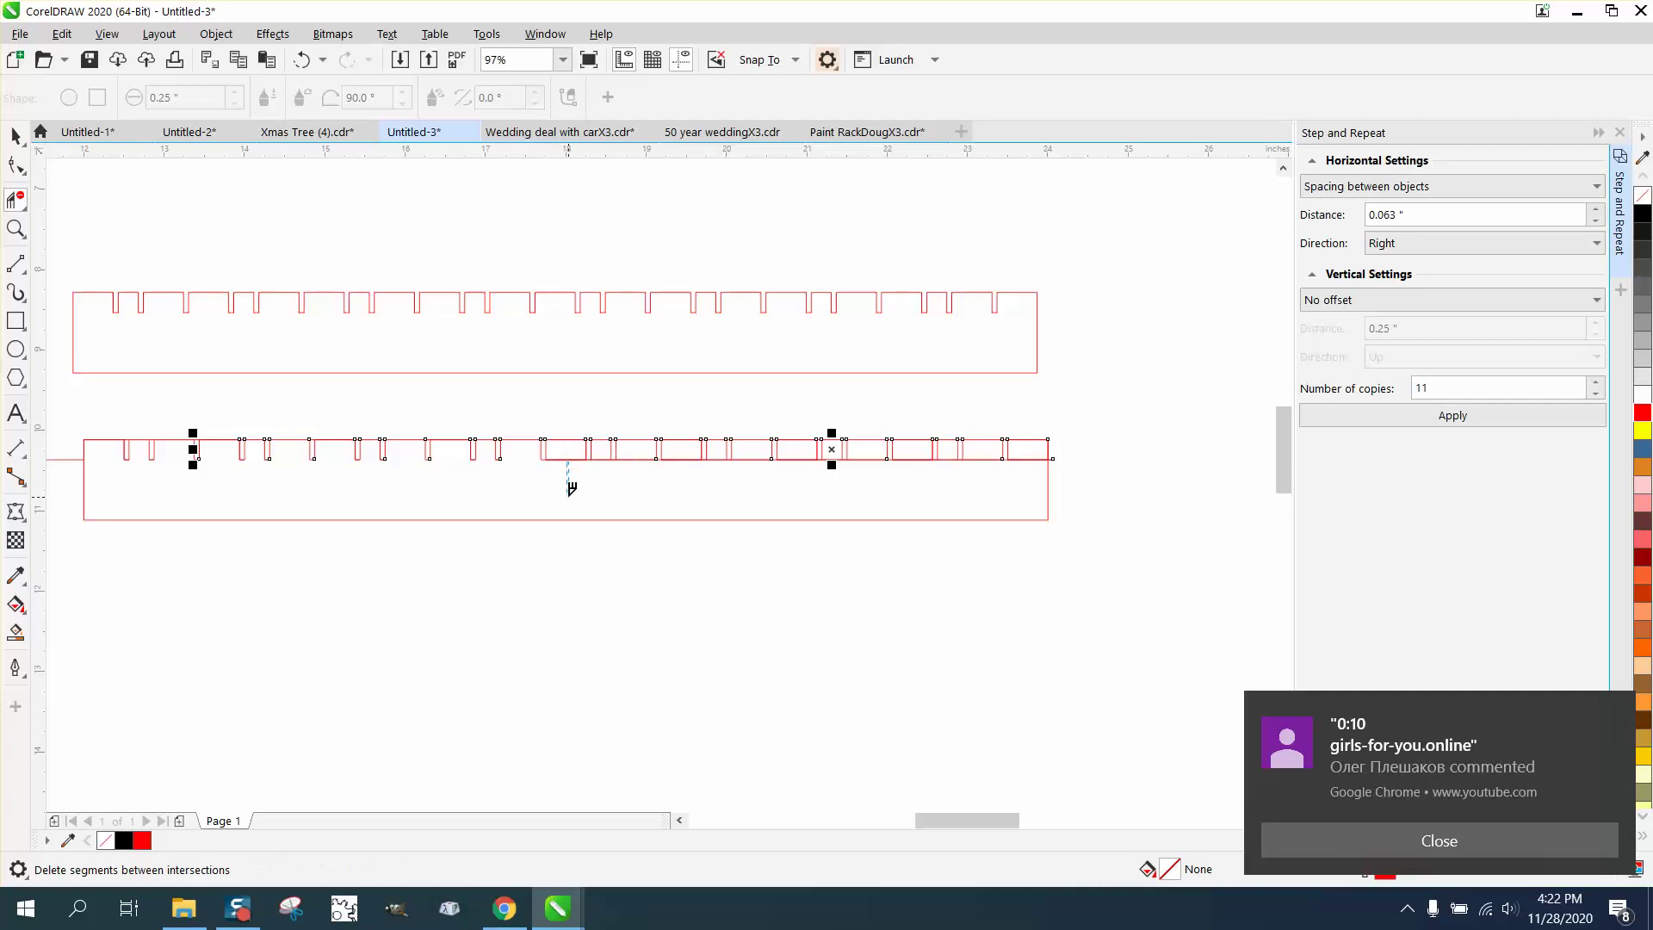
pyautogui.click(572, 461)
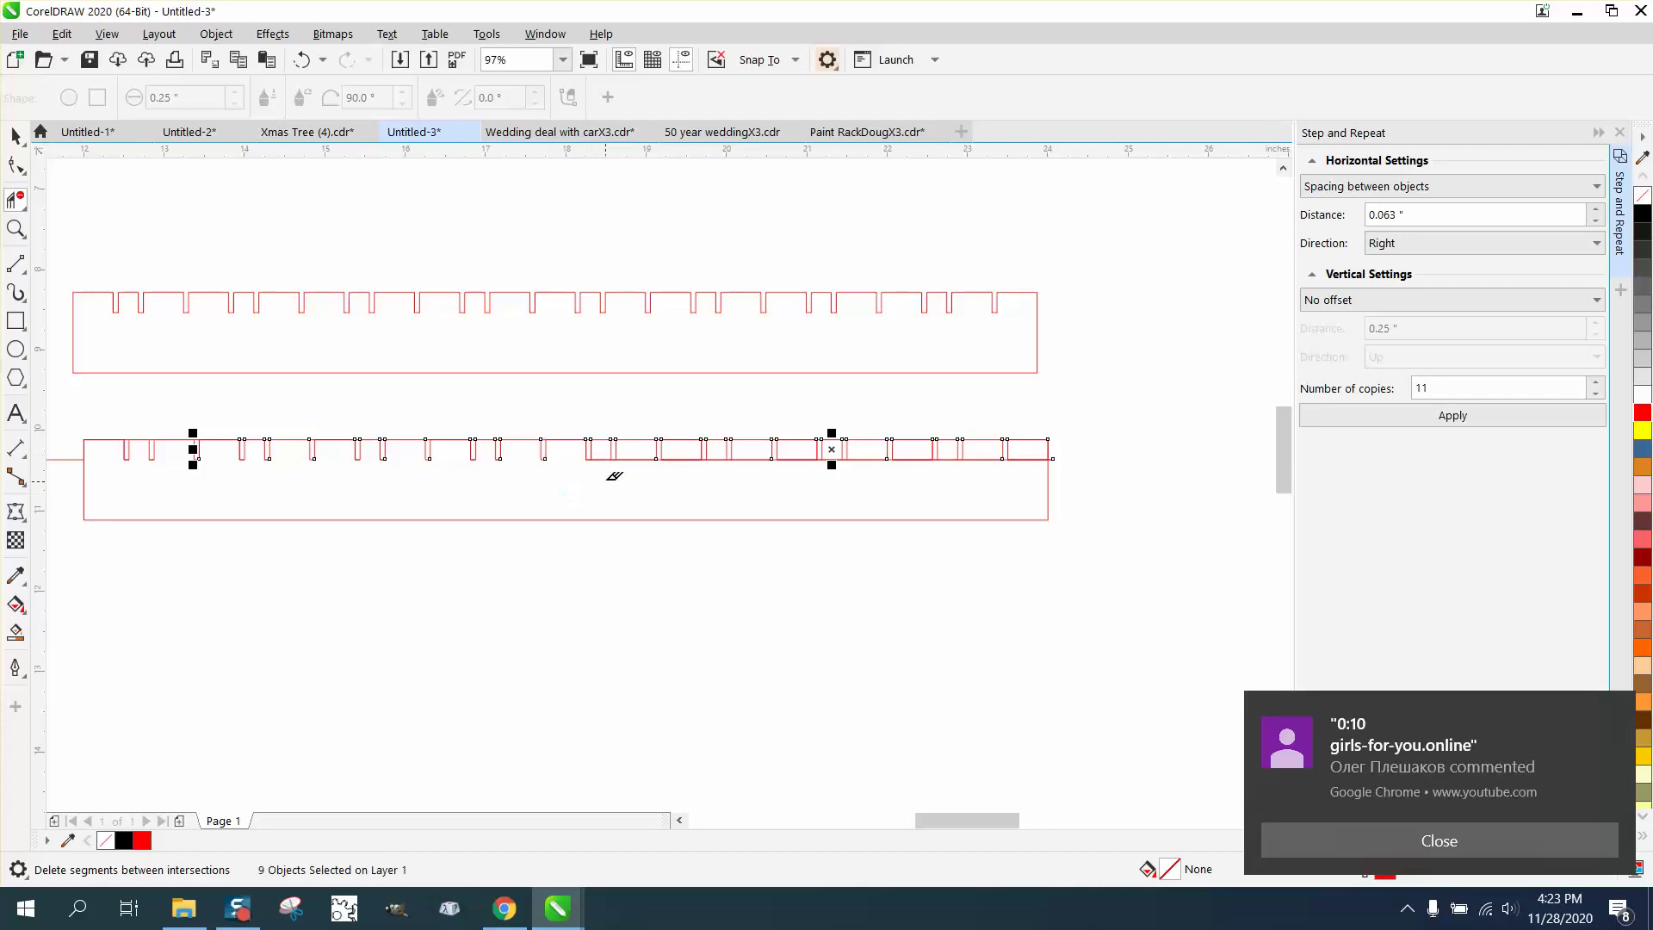
# Step: Trim the remaining stray segments through to the lower strip's right end
pyautogui.click(607, 459)
pyautogui.click(644, 459)
pyautogui.click(694, 457)
pyautogui.click(720, 450)
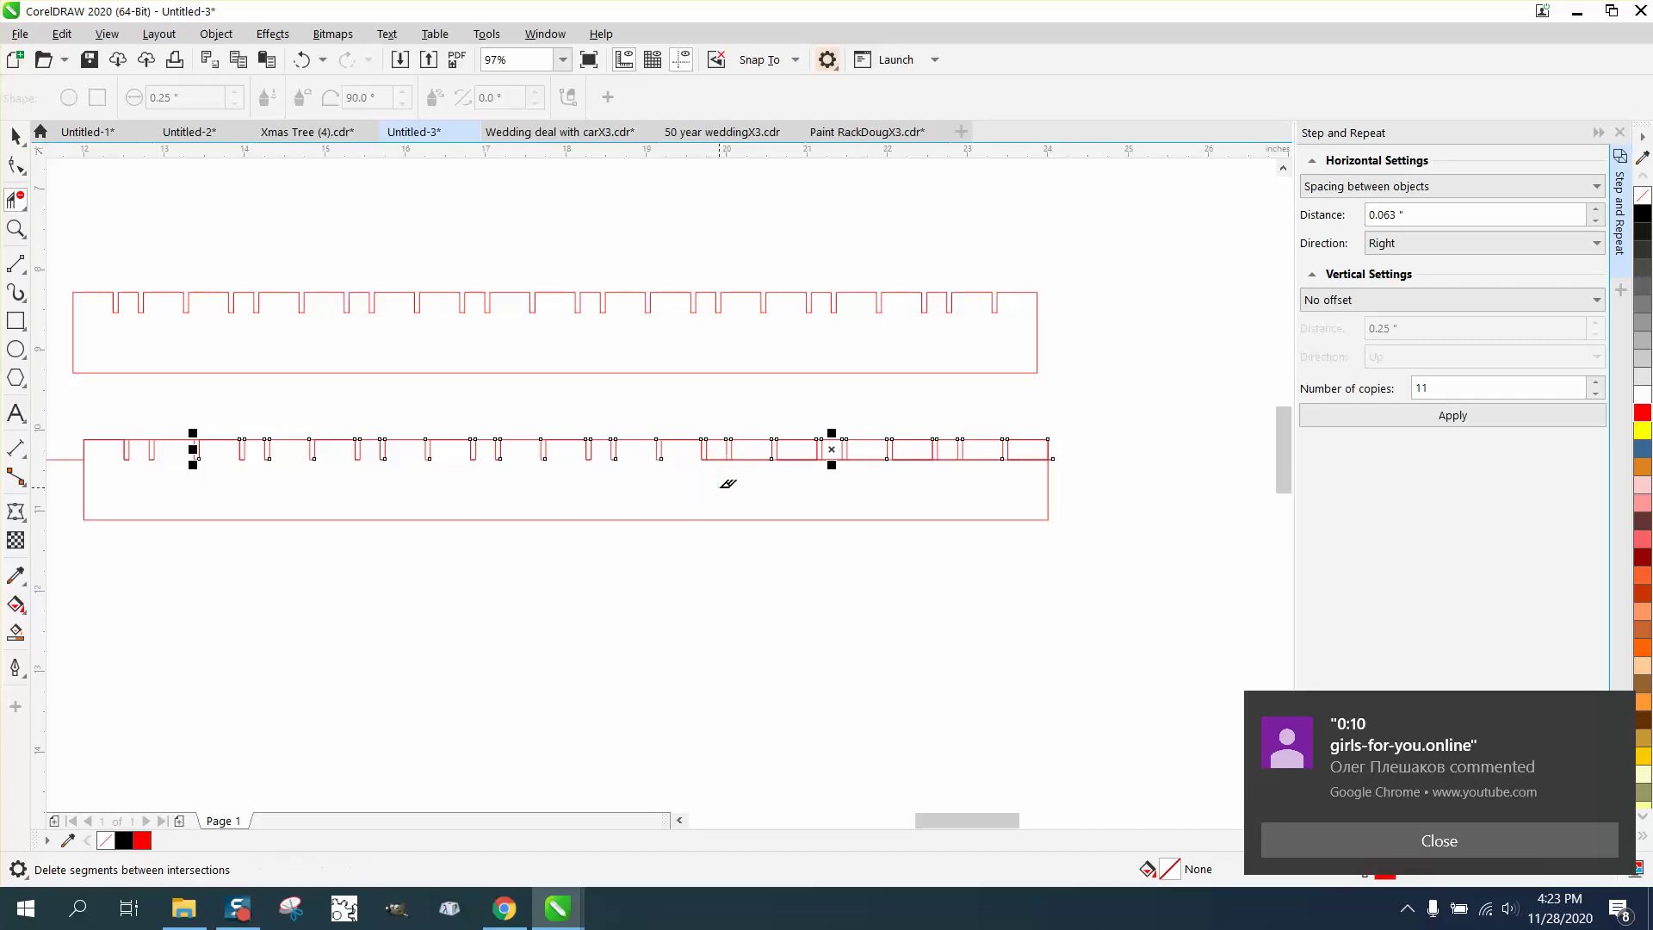
pyautogui.click(748, 448)
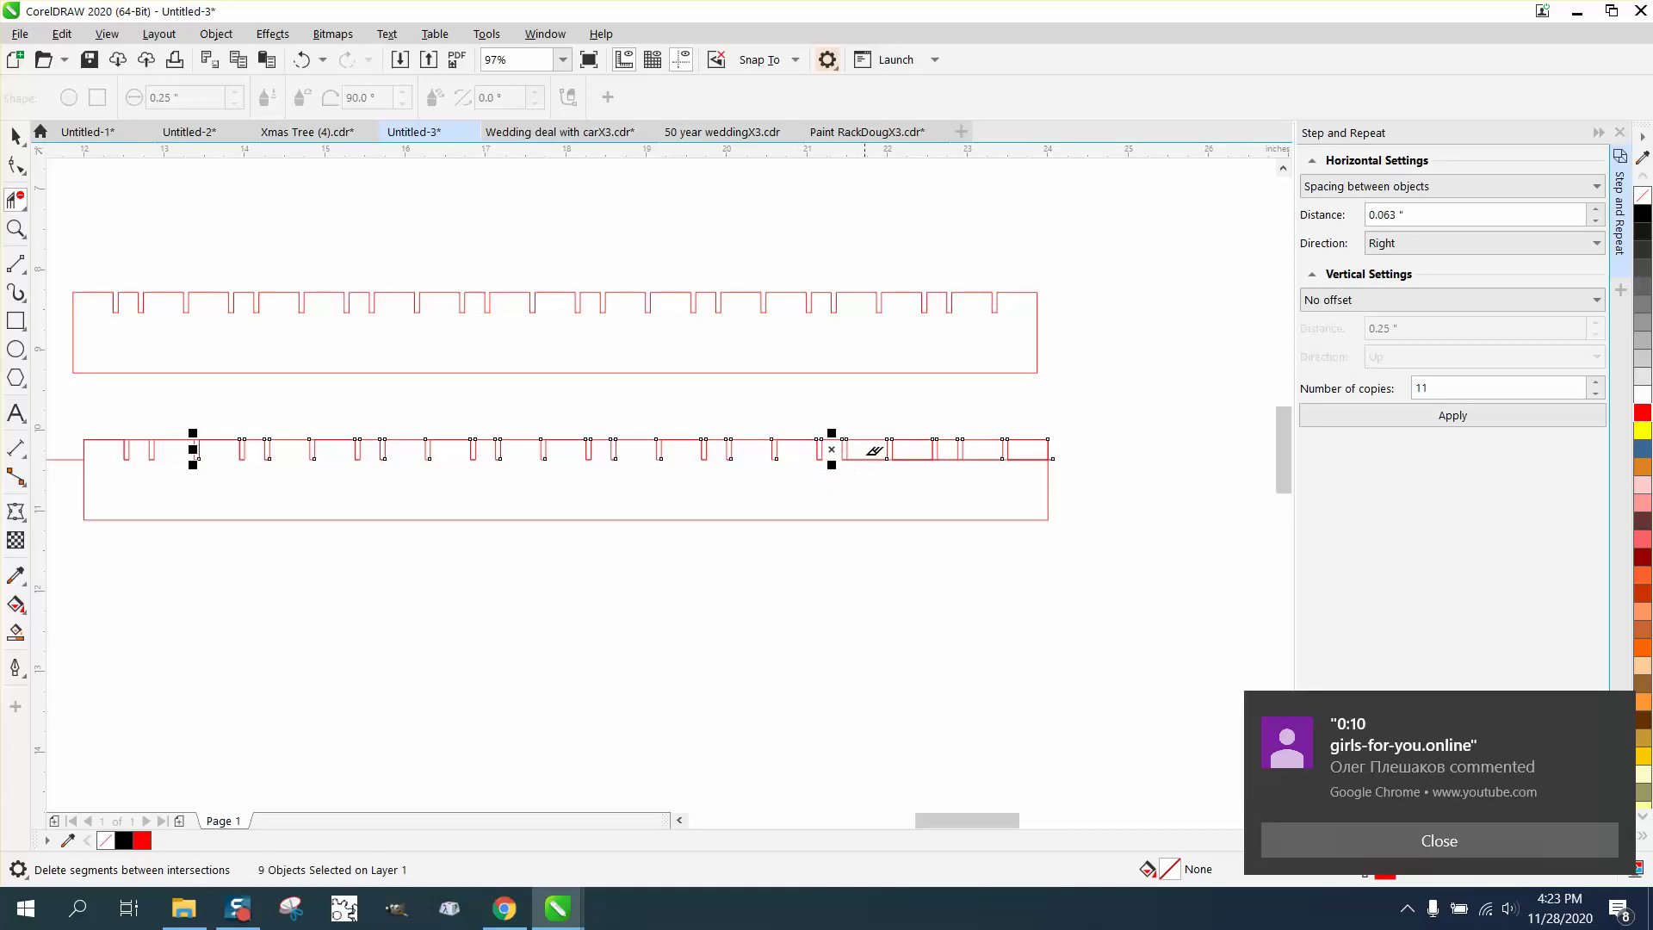
pyautogui.click(871, 454)
pyautogui.click(914, 458)
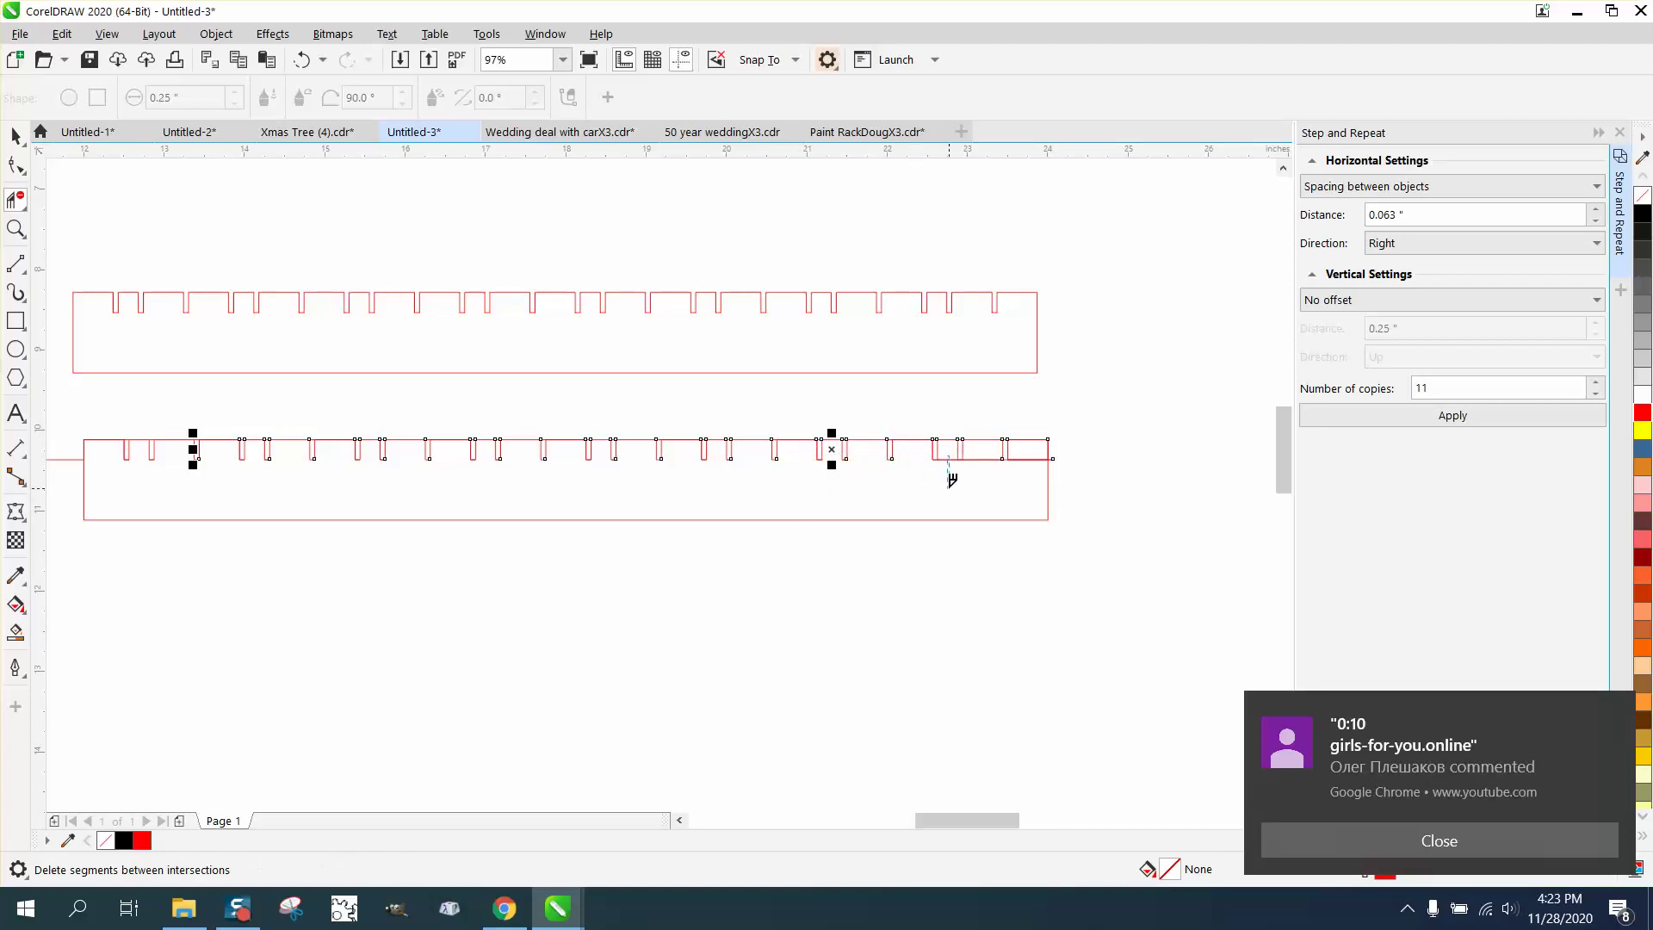
pyautogui.click(948, 459)
pyautogui.click(986, 459)
pyautogui.click(1049, 456)
pyautogui.click(1043, 458)
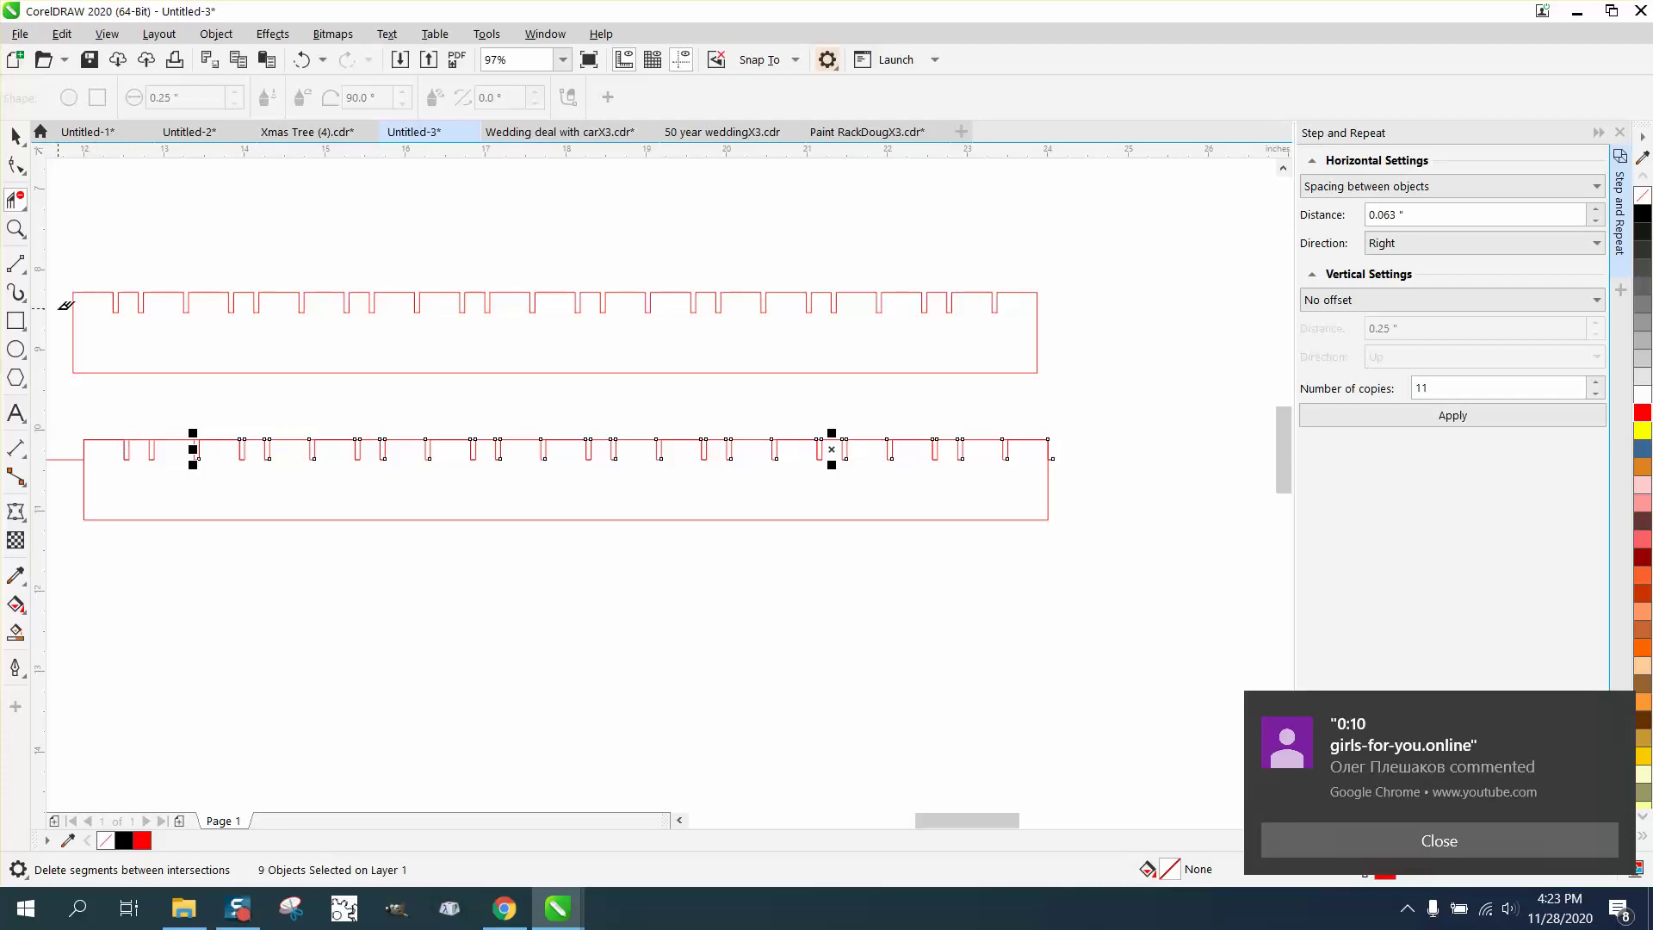
pyautogui.click(16, 633)
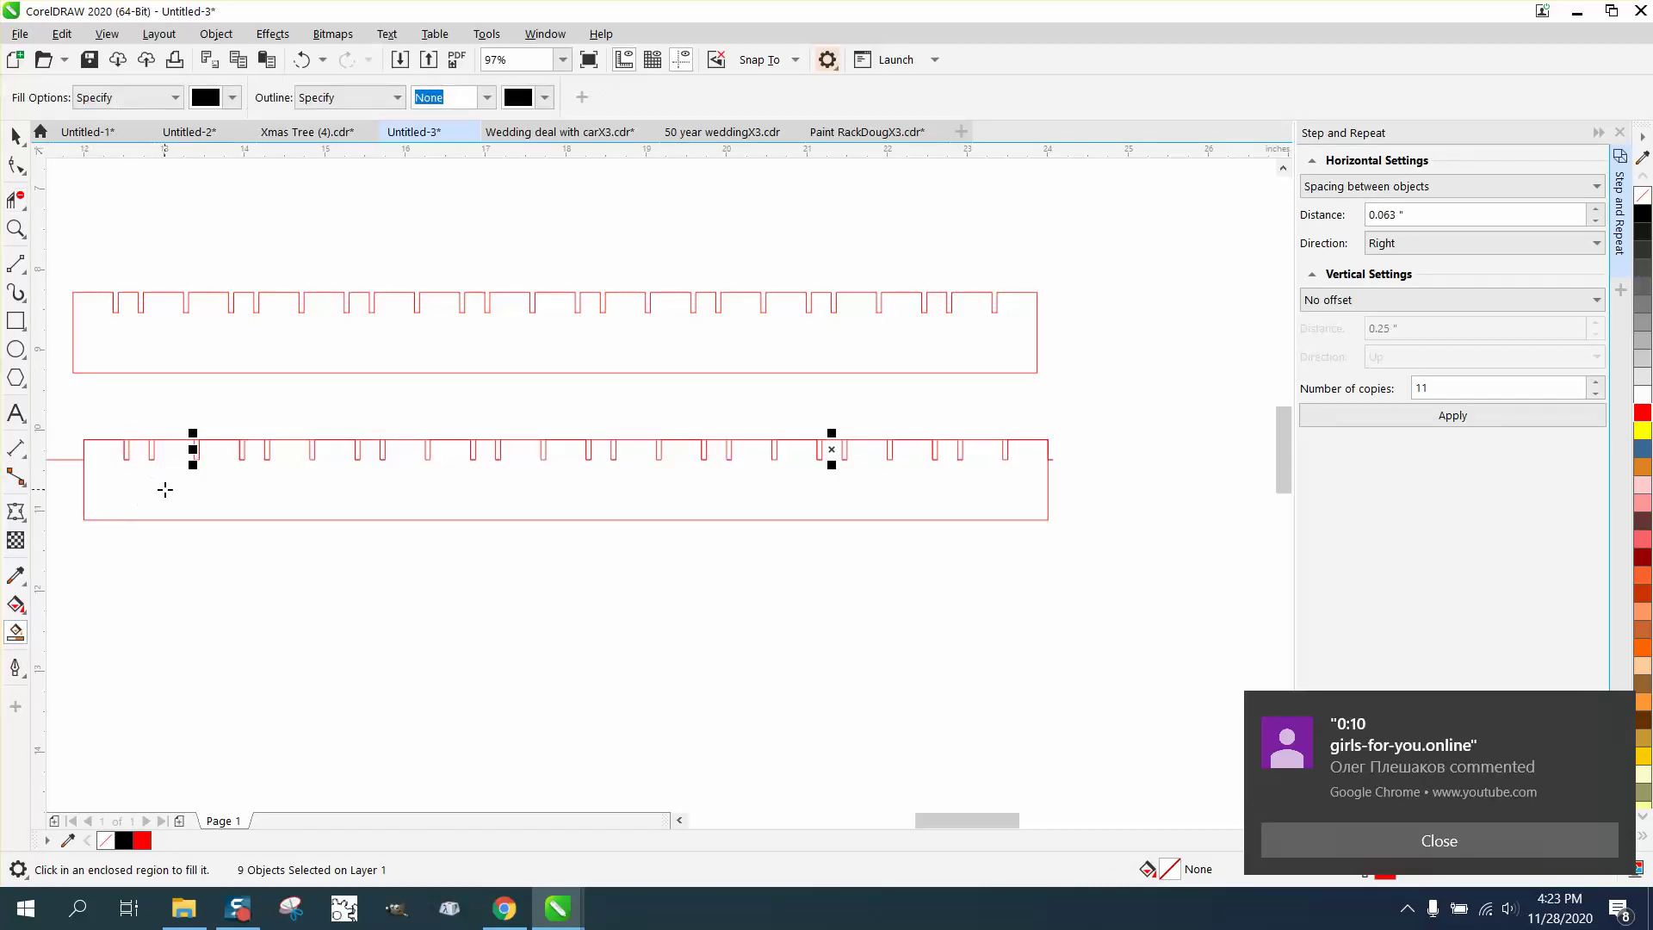
# Step: Smart Fill the notched outline, move the new curve below, and give it no fill and a red outline
pyautogui.click(165, 490)
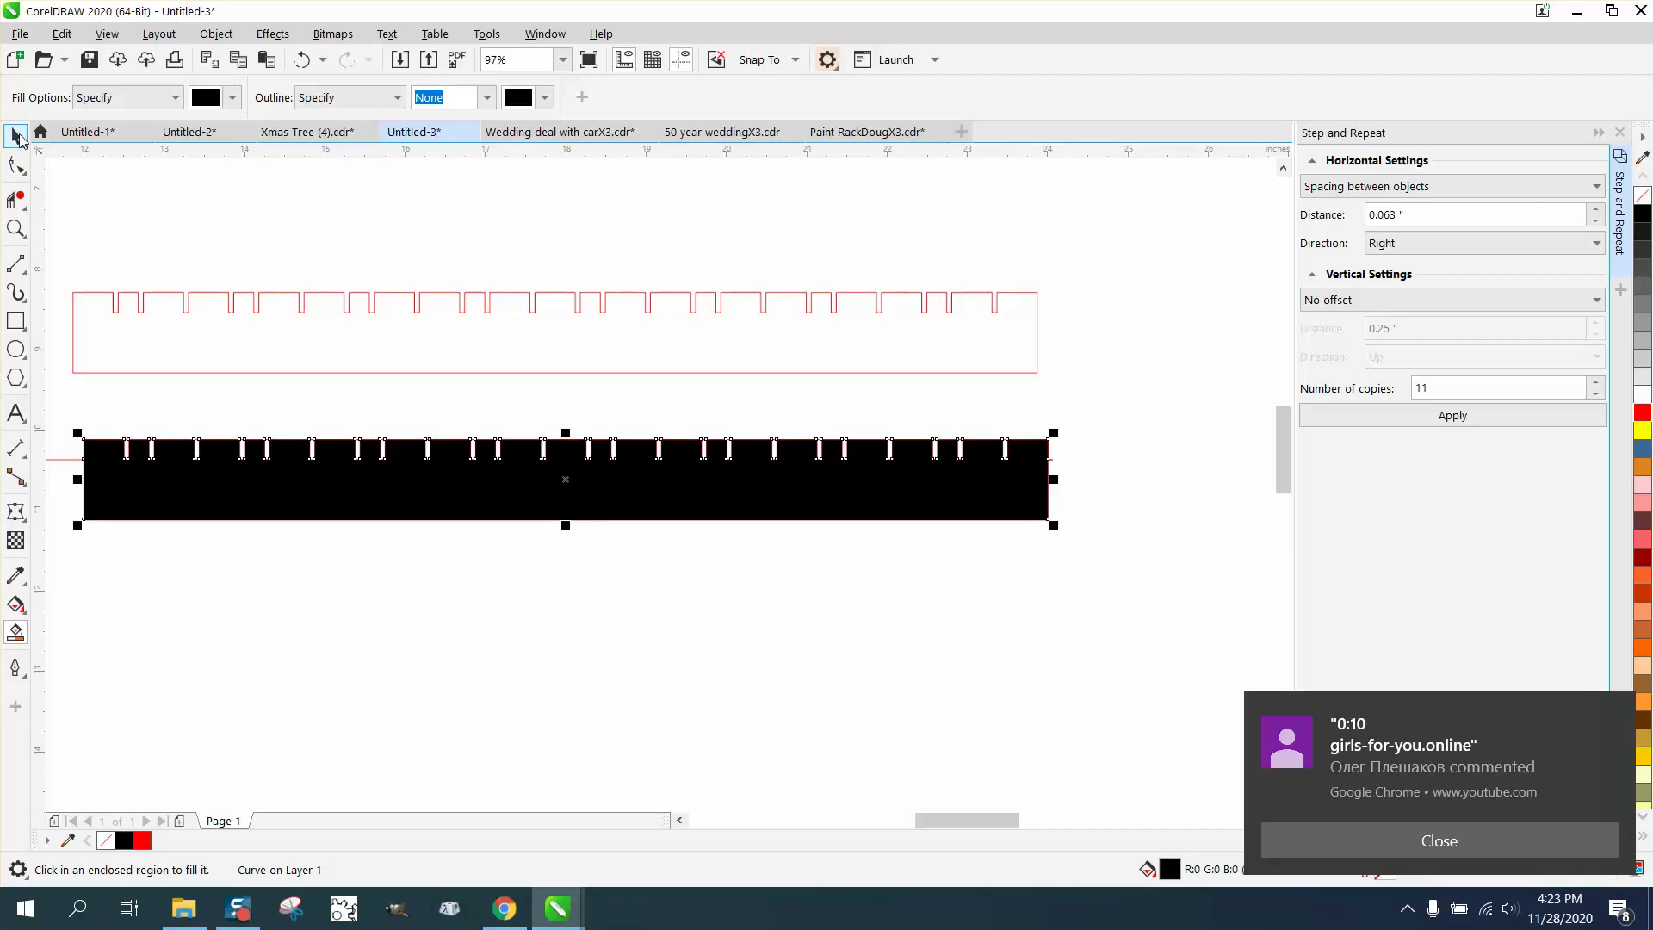
pyautogui.click(16, 136)
pyautogui.moveTo(562, 490); pyautogui.dragTo(565, 631)
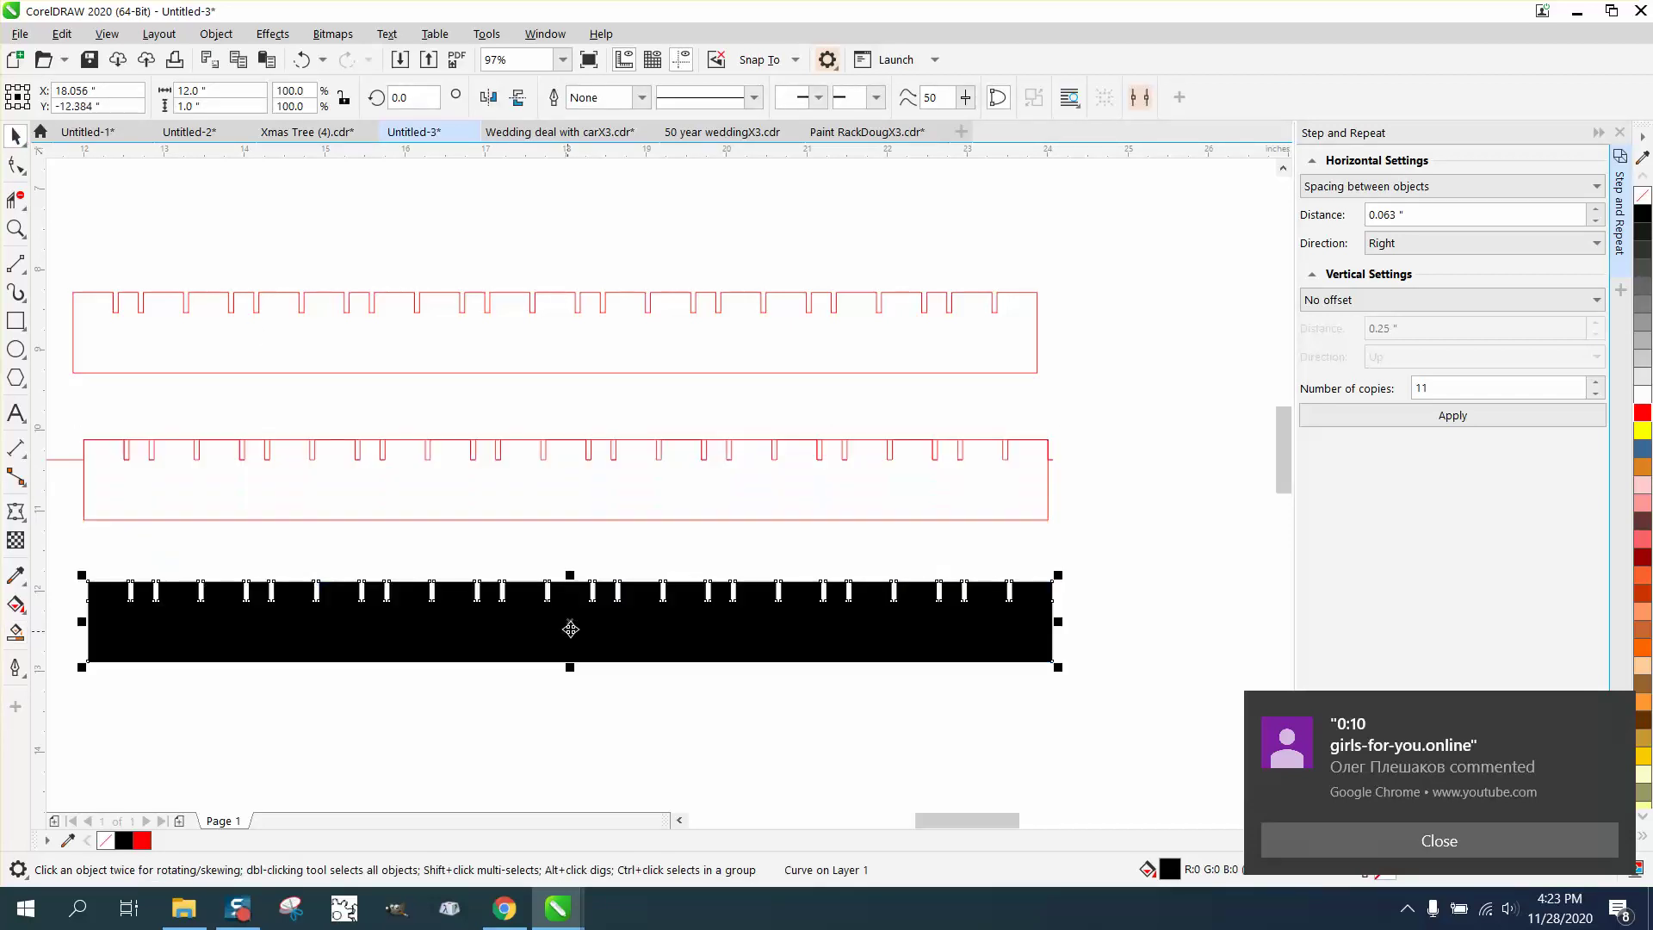
pyautogui.click(1642, 193)
pyautogui.rightClick(1642, 413)
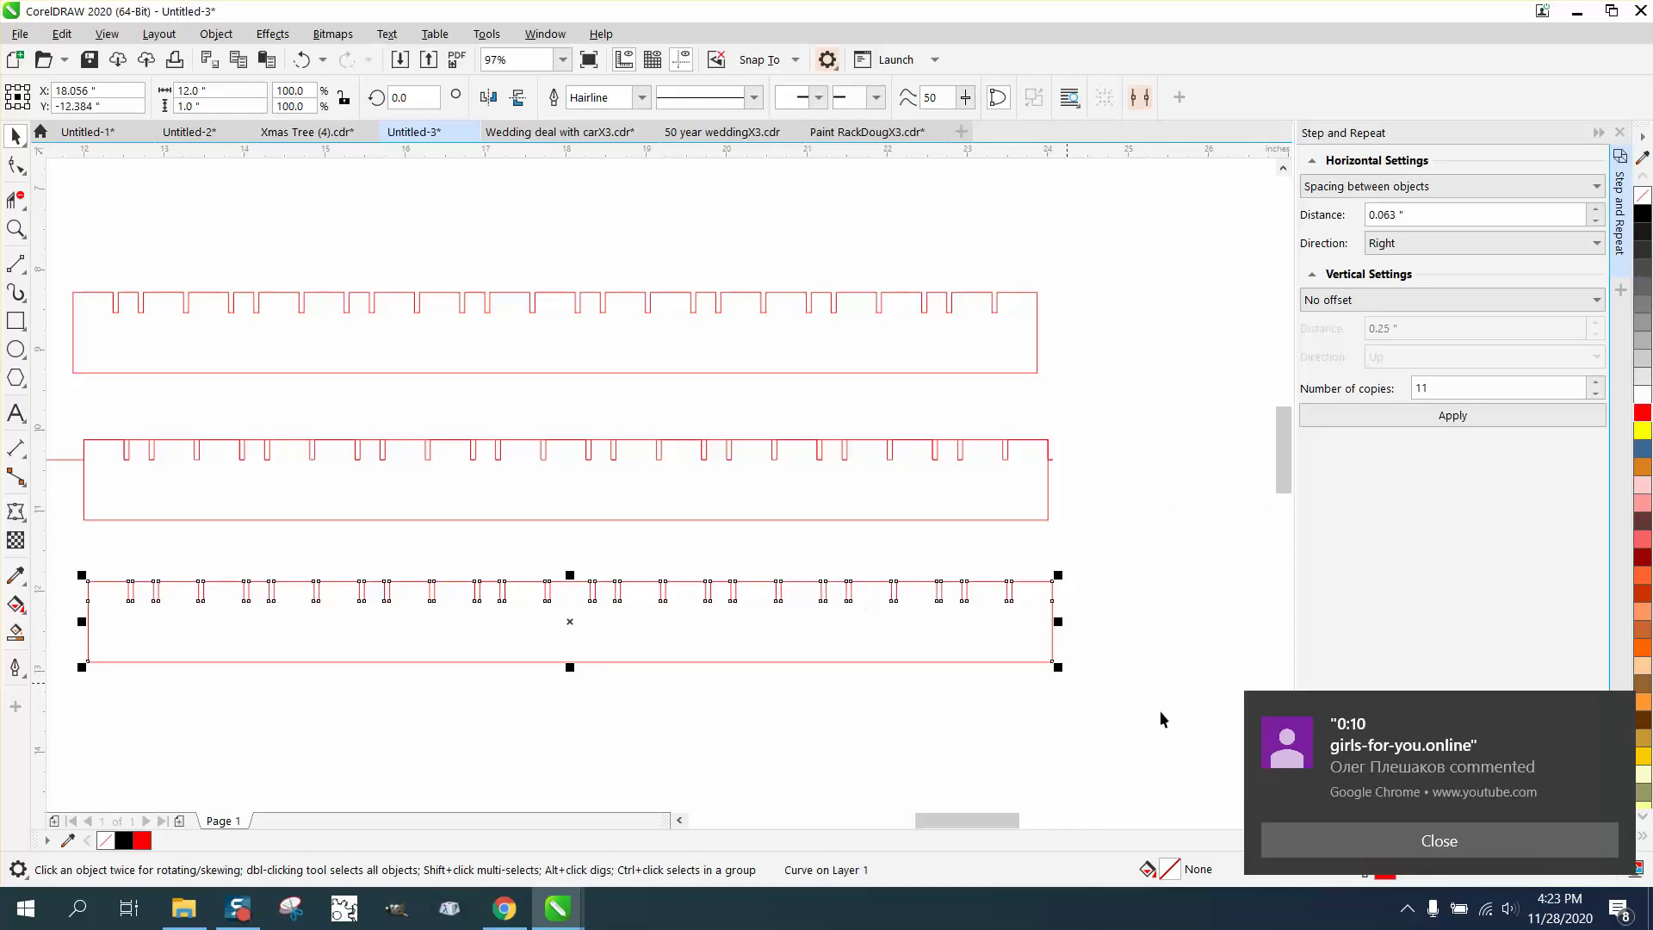
pyautogui.click(1354, 837)
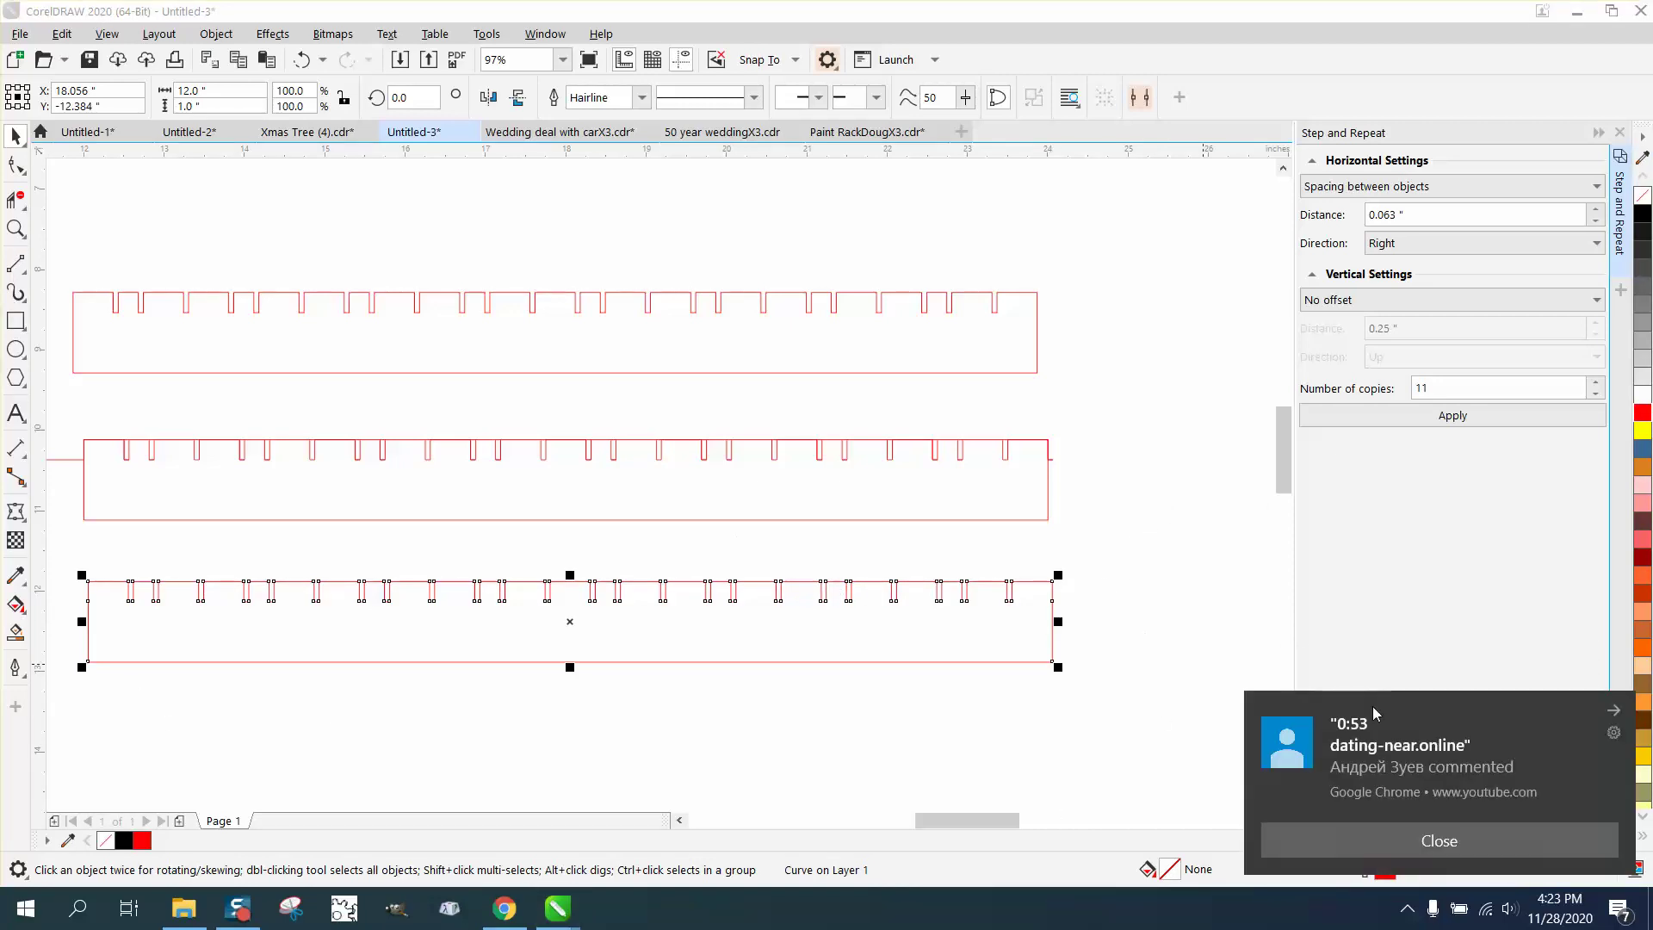
pyautogui.click(1463, 848)
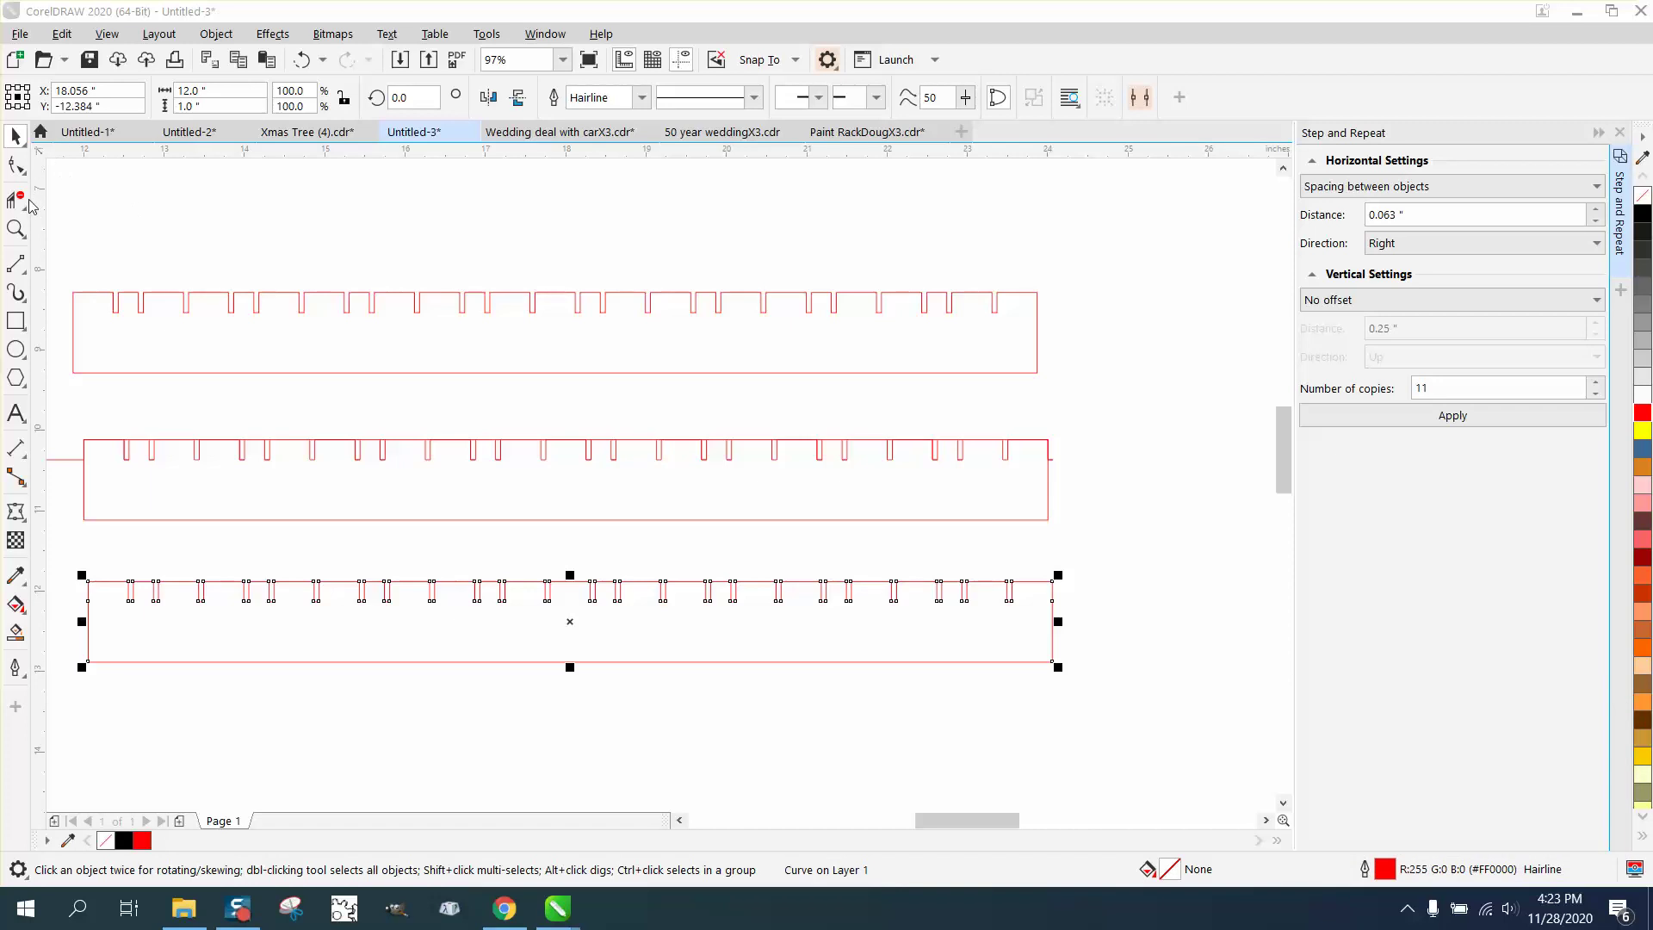
# Step: Add parallel dimensions showing 0.50" slot spacing, 0.25" slot width and 0.25" slot depth
pyautogui.press('z')
pyautogui.moveTo(83, 559); pyautogui.dragTo(415, 624)
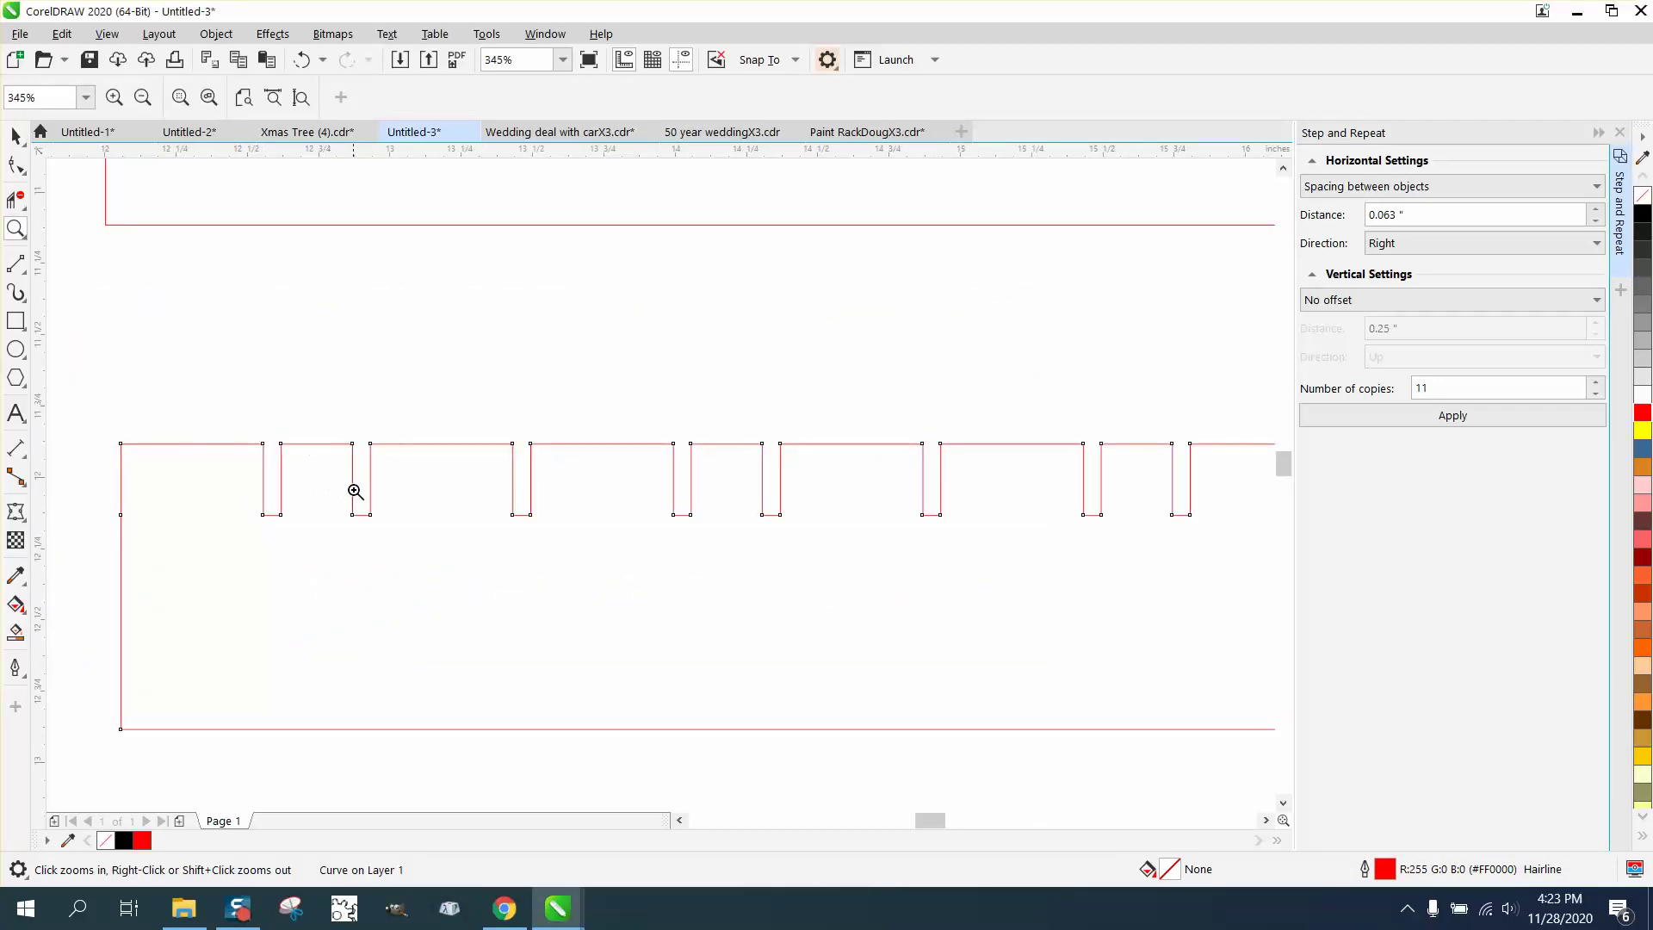
pyautogui.click(25, 458)
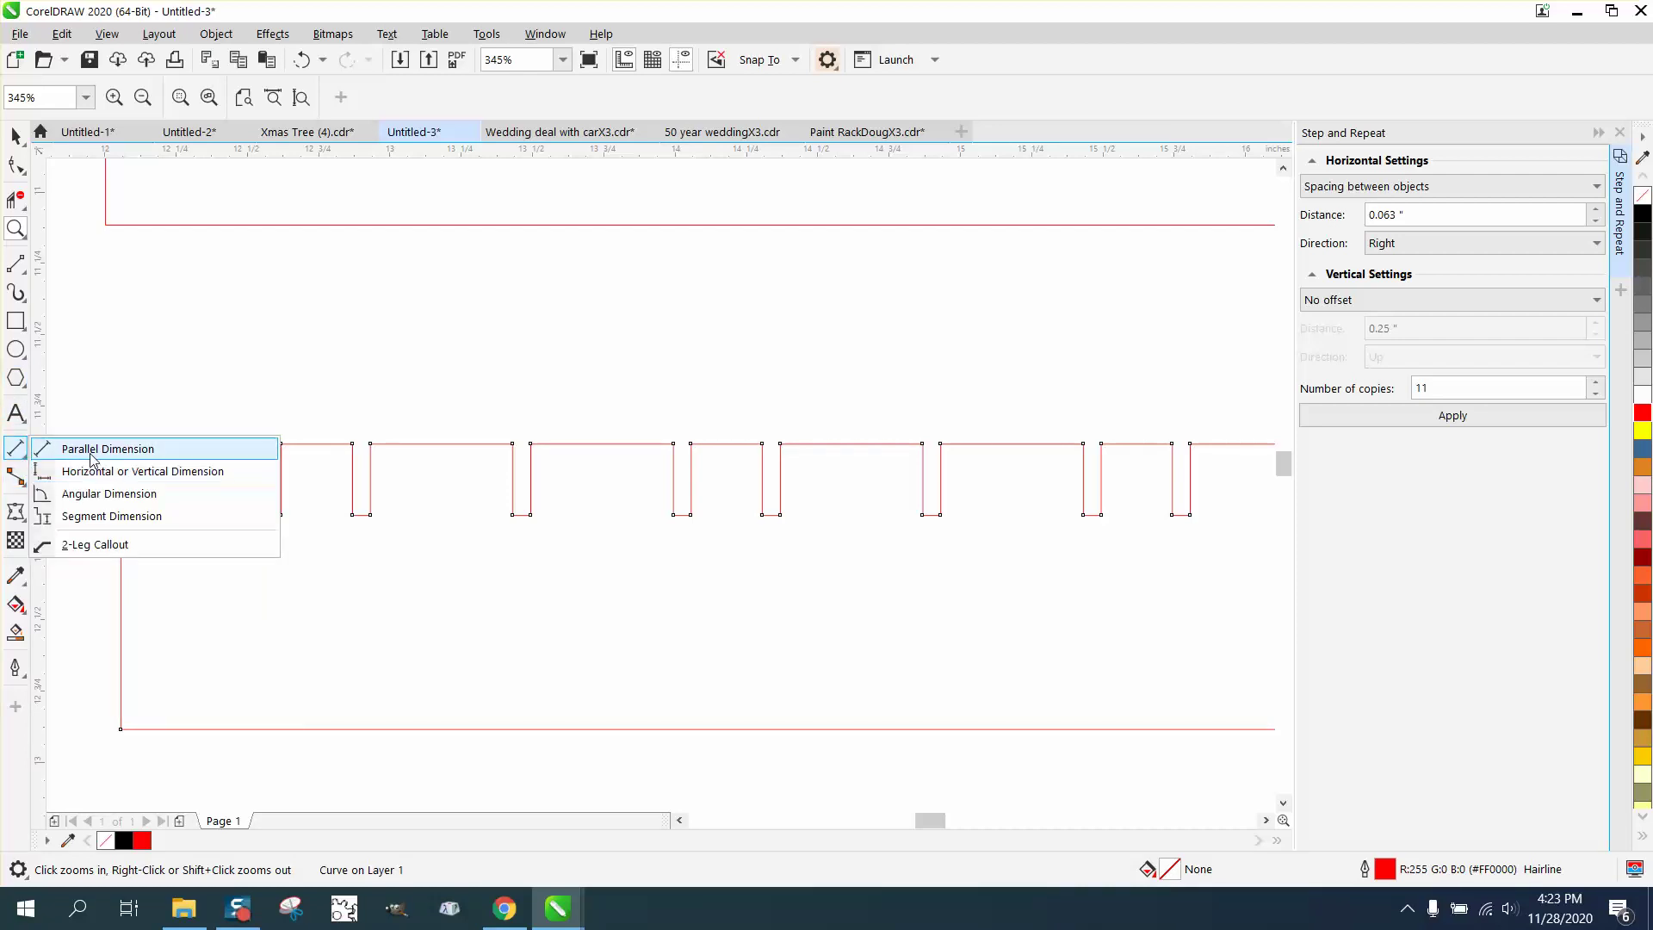
pyautogui.click(68, 447)
pyautogui.moveTo(121, 449); pyautogui.dragTo(352, 444)
pyautogui.click(267, 415)
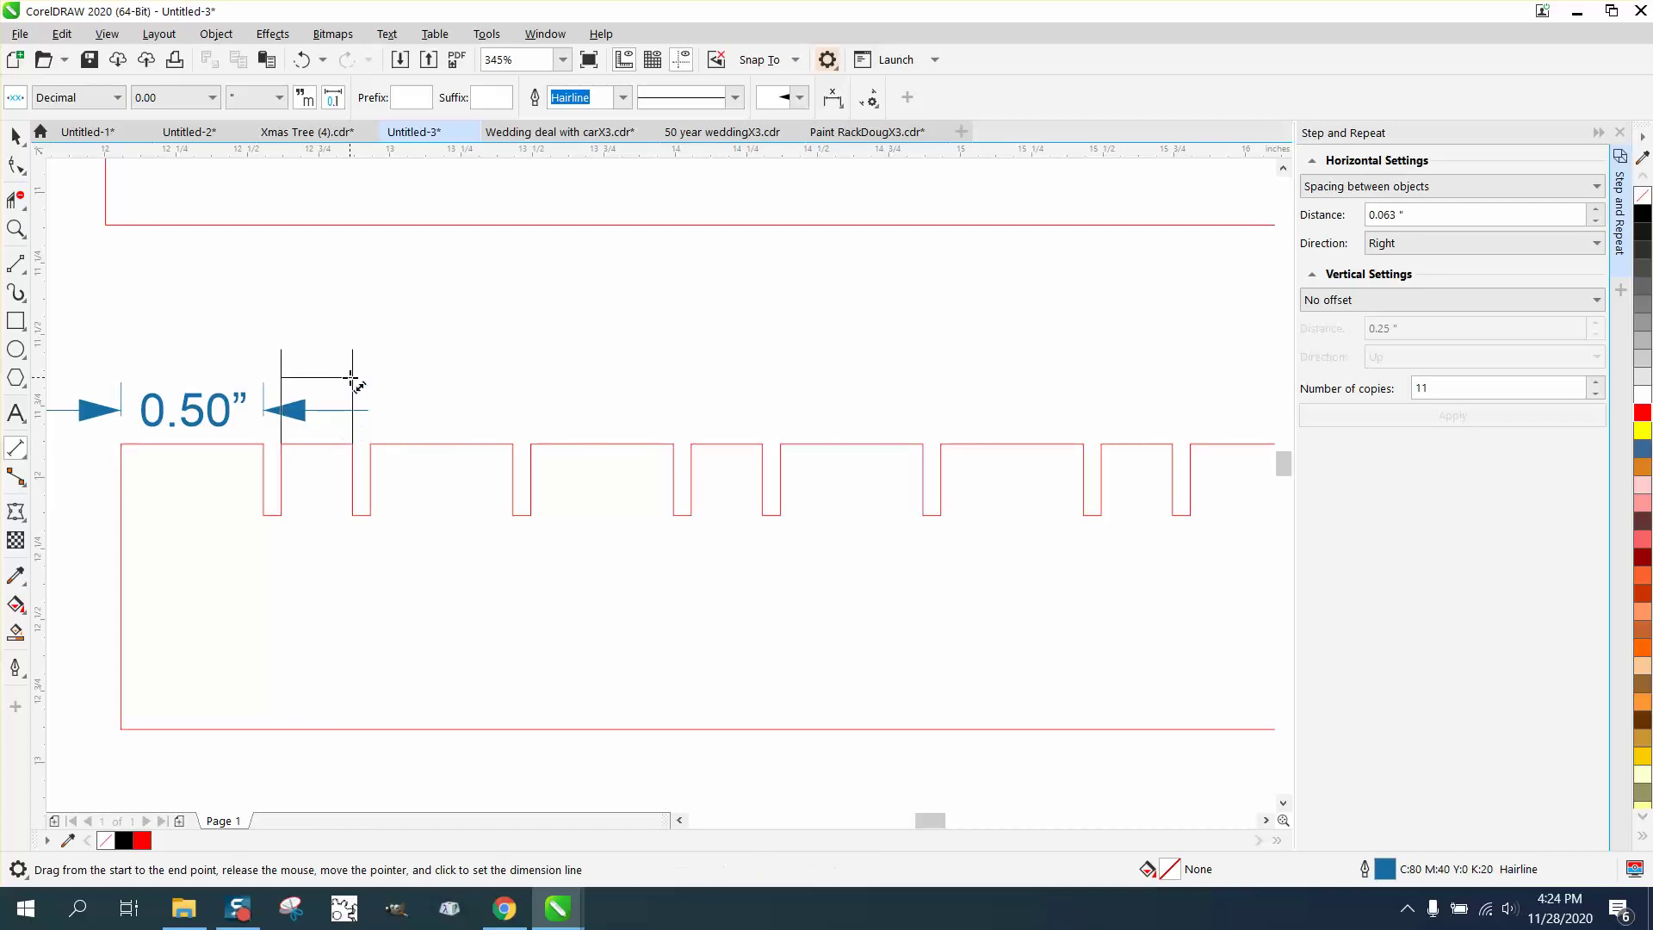
pyautogui.click(352, 377)
pyautogui.moveTo(354, 515); pyautogui.dragTo(353, 445)
pyautogui.click(410, 461)
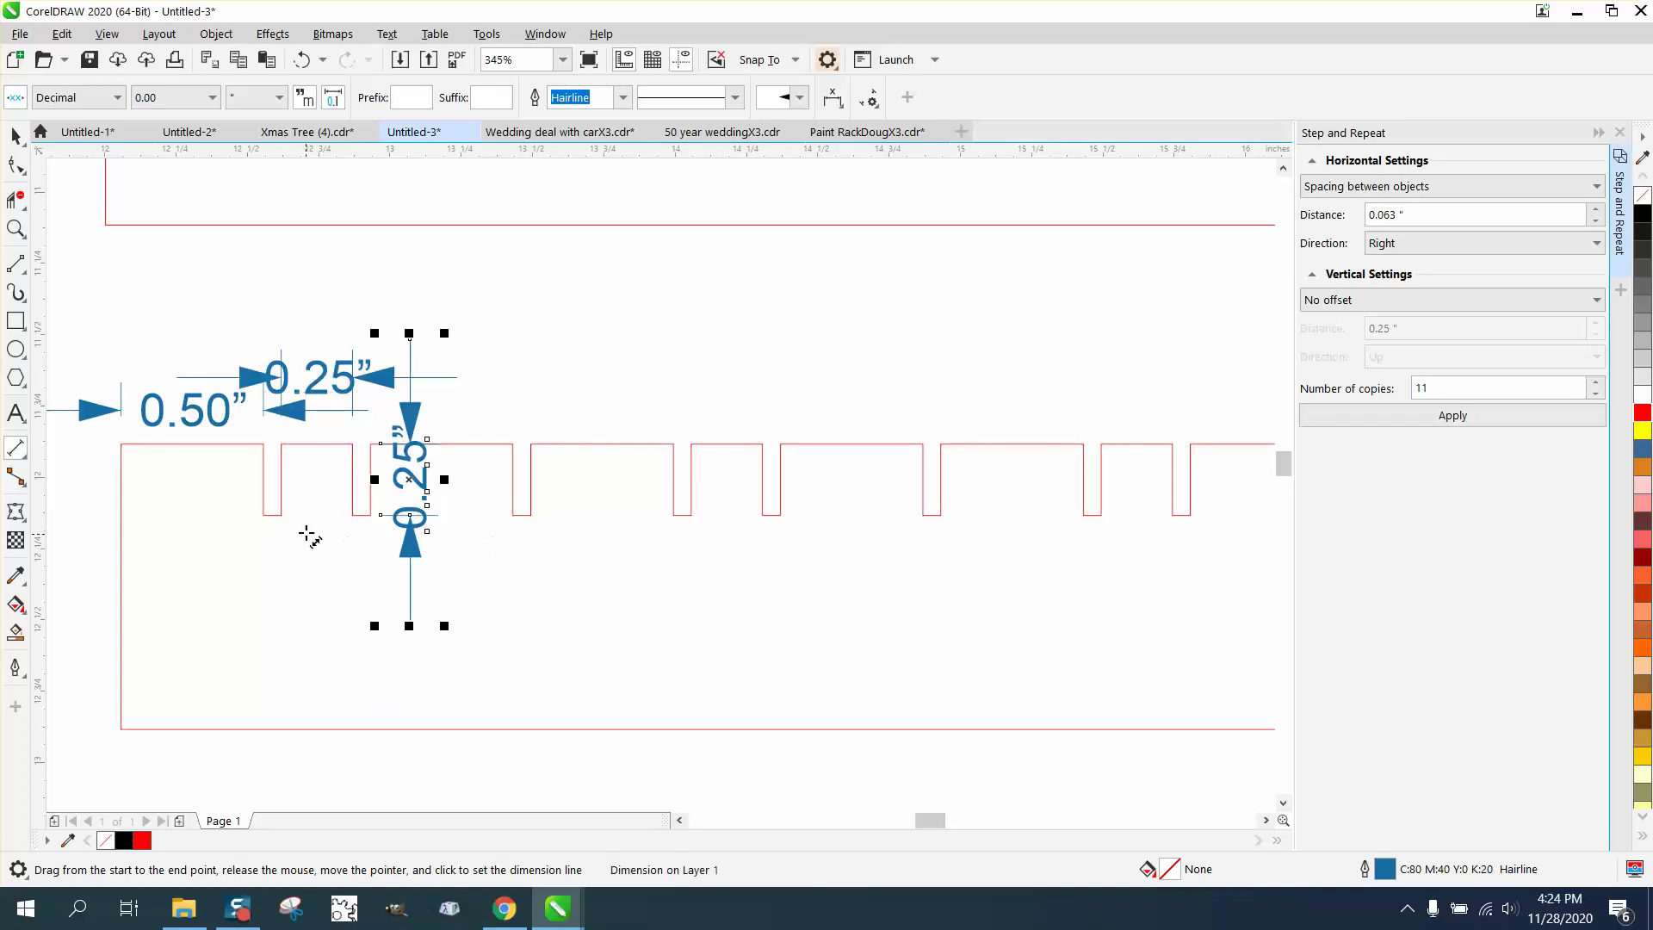
# Step: Delete the horizontal 0.25" and 0.50" dimensions and select the vertical depth dimension
pyautogui.click(15, 135)
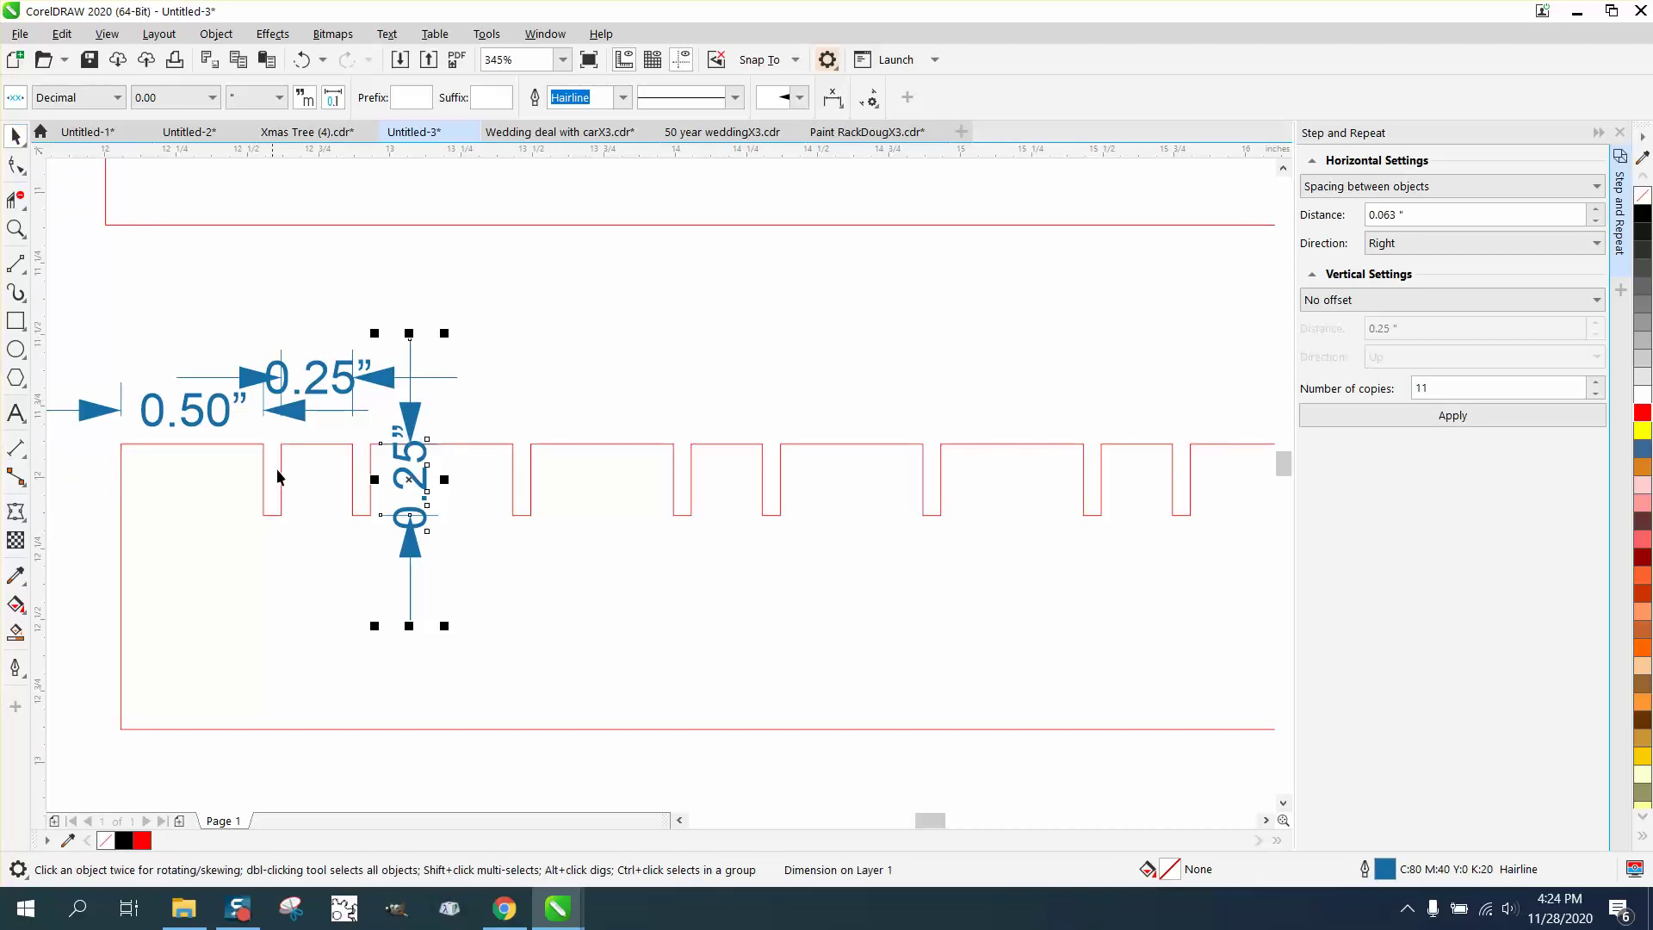
pyautogui.click(353, 405)
pyautogui.press('Delete')
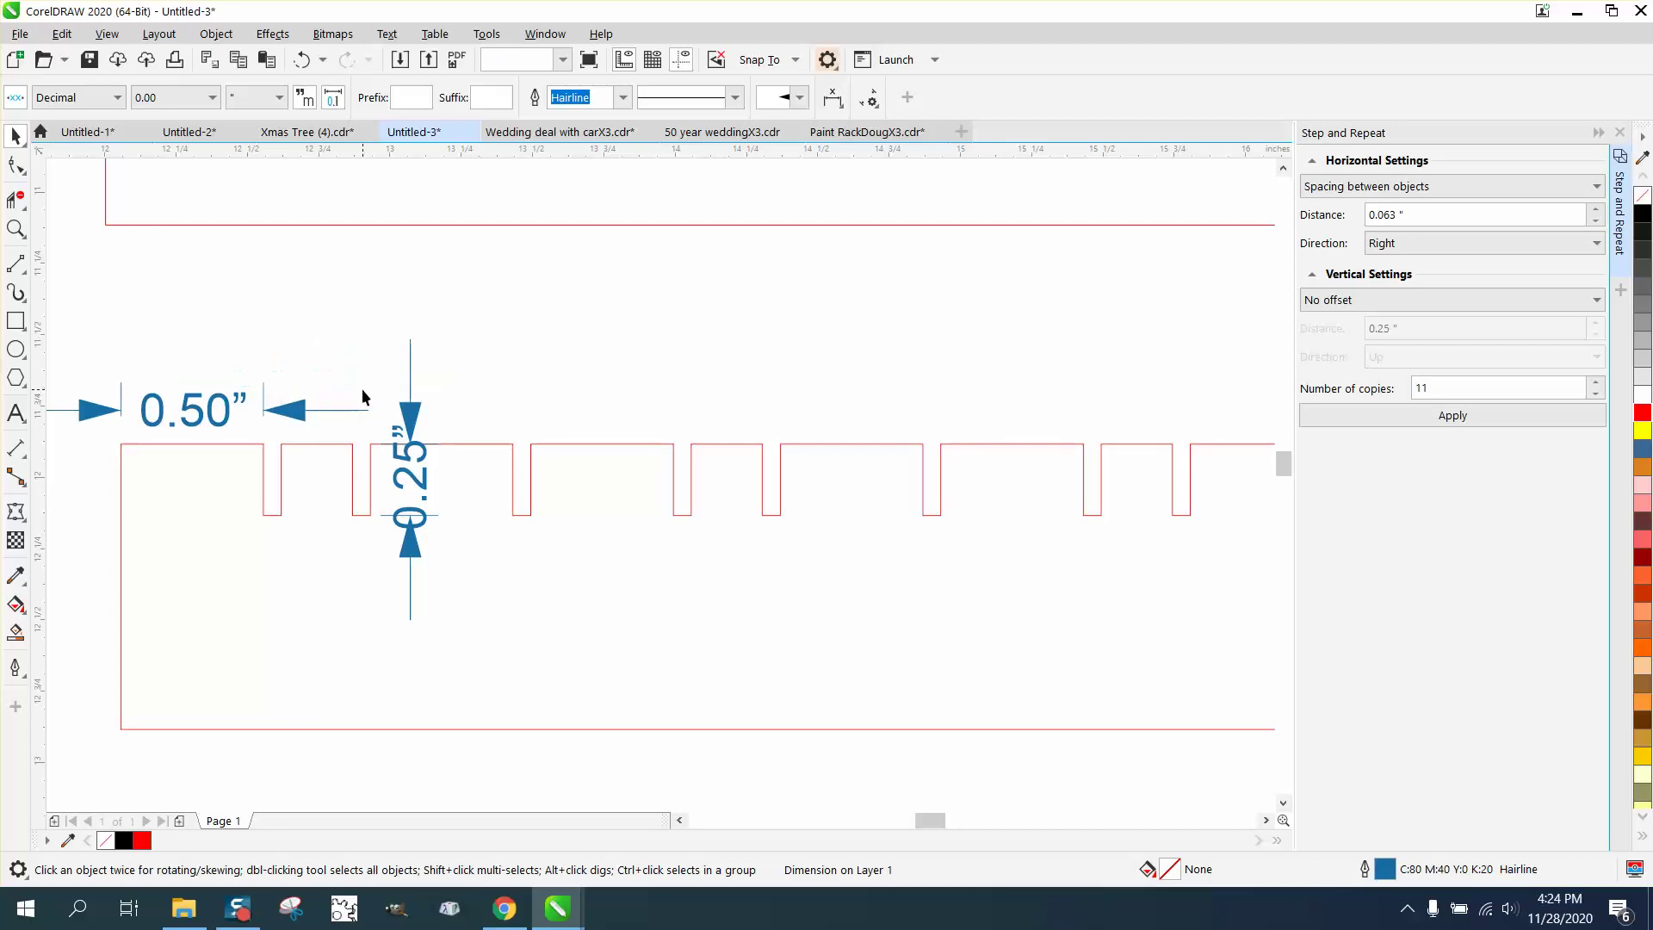
pyautogui.click(361, 396)
pyautogui.click(301, 411)
pyautogui.press('Delete')
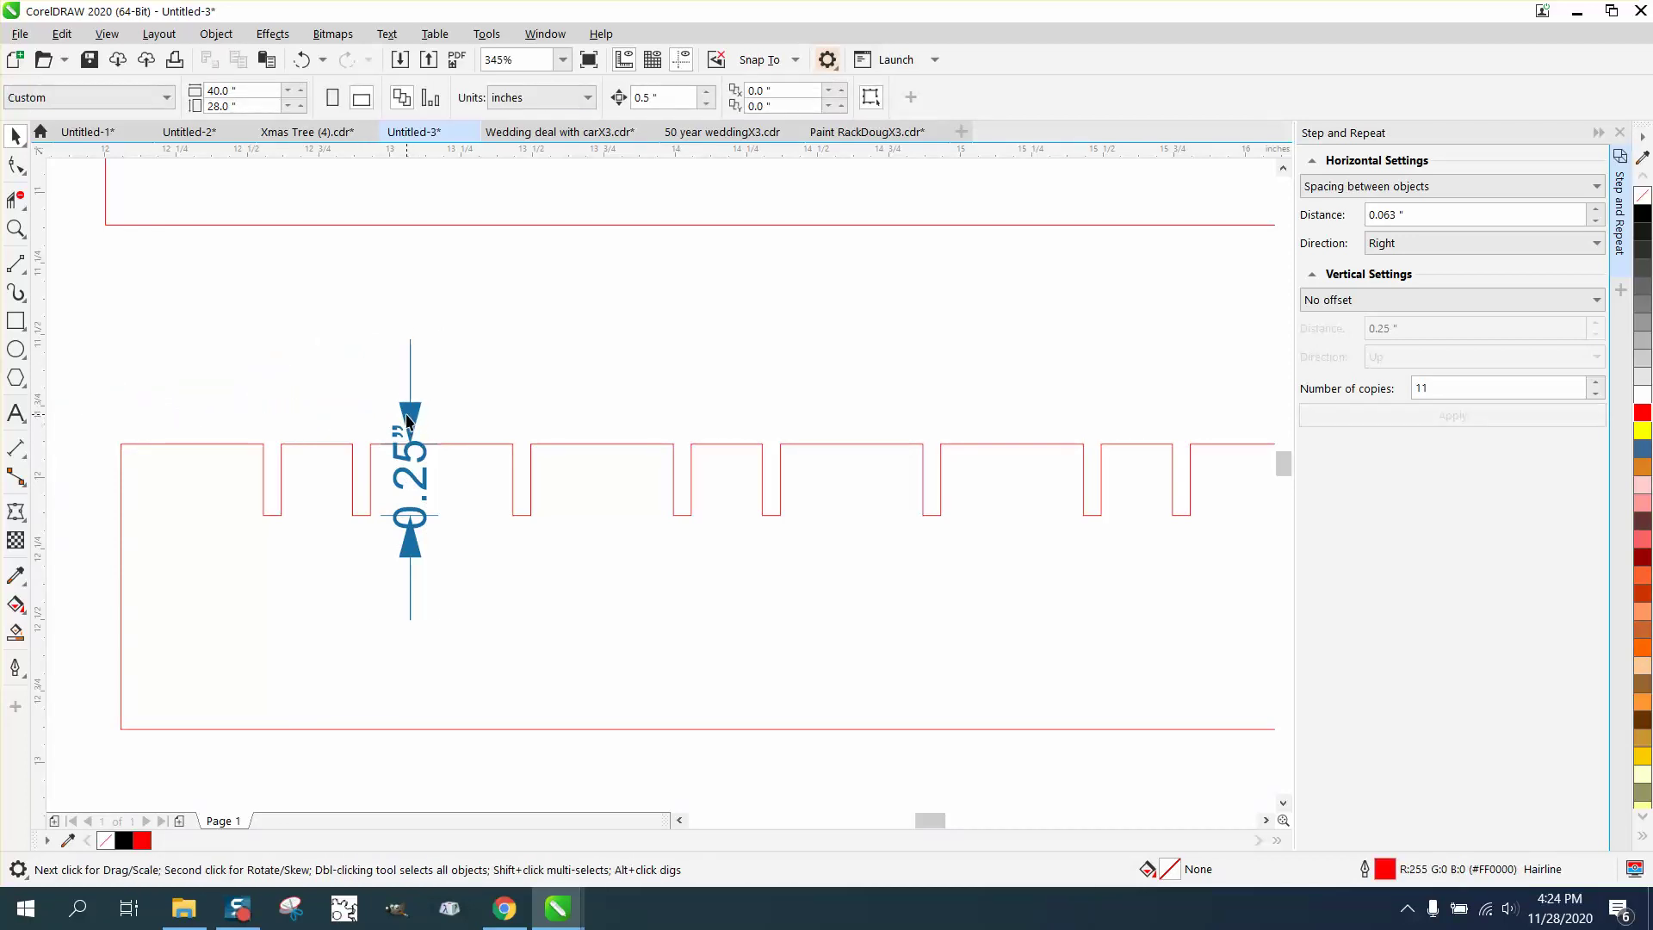
pyautogui.click(410, 471)
# Step: Delete the vertical 0.25" dimension and zoom out to view all three strips
pyautogui.press('Delete')
pyautogui.scroll(-5, 381, 421)
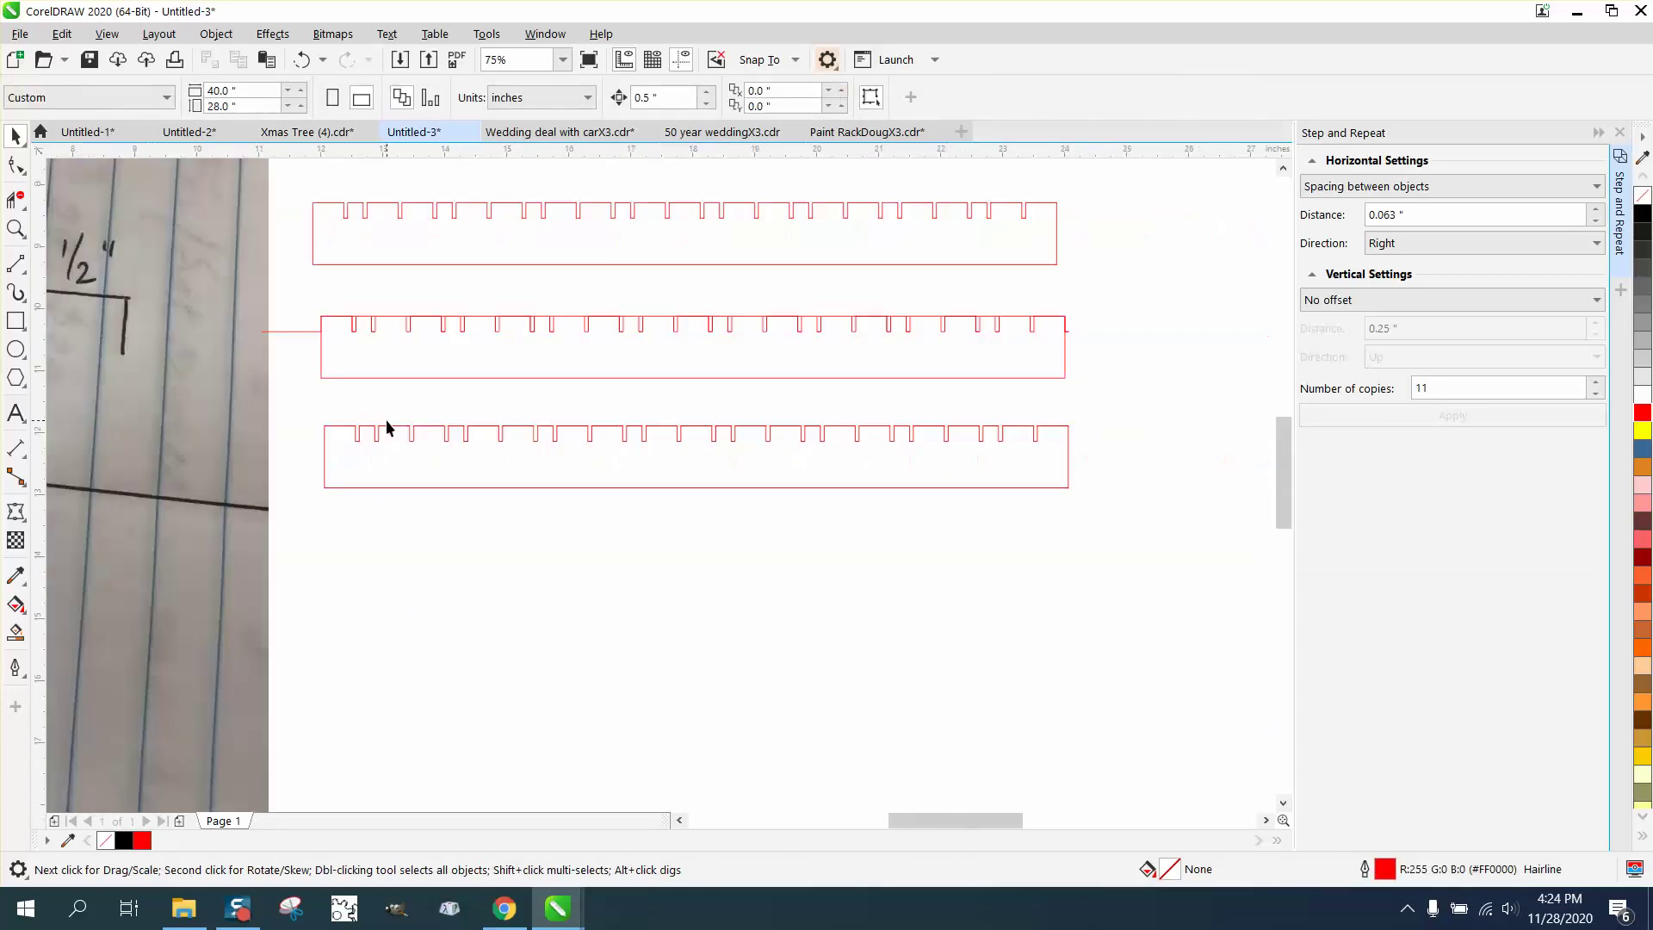